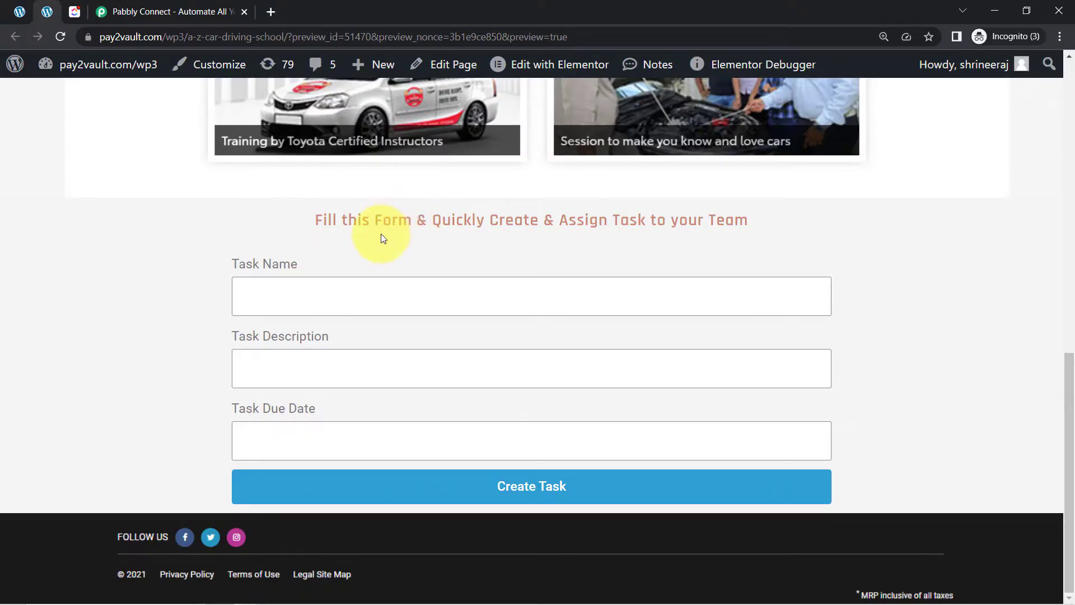
Examine the web form's Task Name, Task Description and Task Due Date fields and the Pabbly space's task board in ClickUp.
left_click_drag(444, 240, 529, 253)
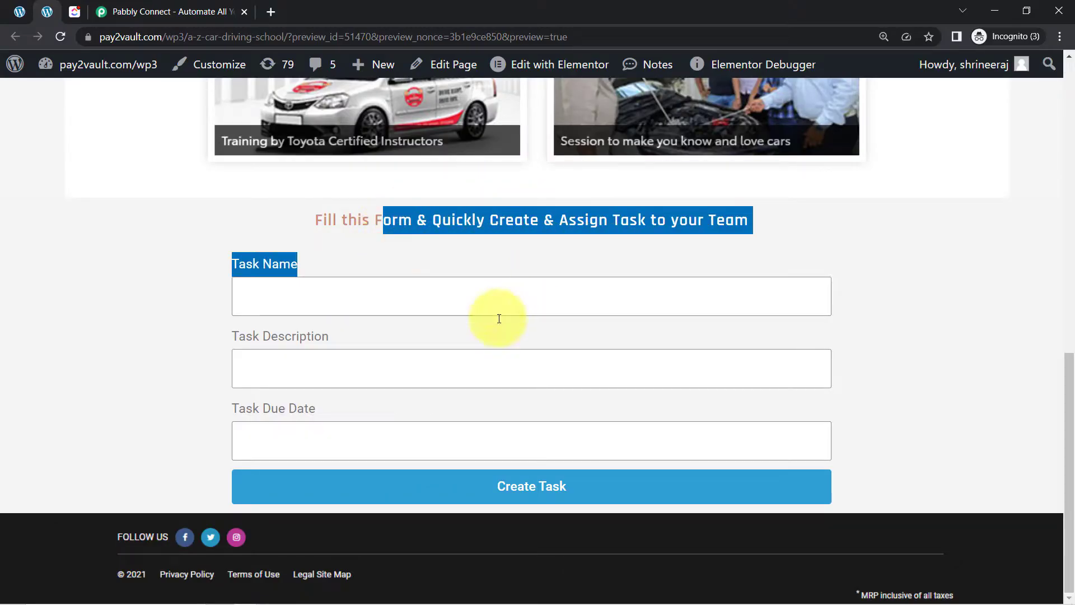
left_click(45, 329)
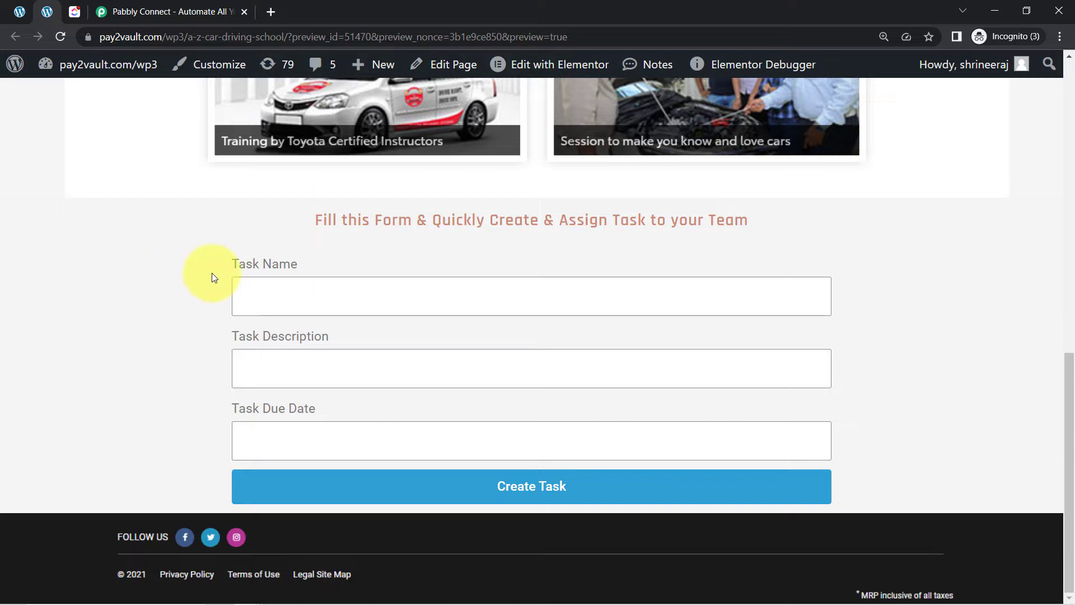
left_click_drag(228, 266, 308, 274)
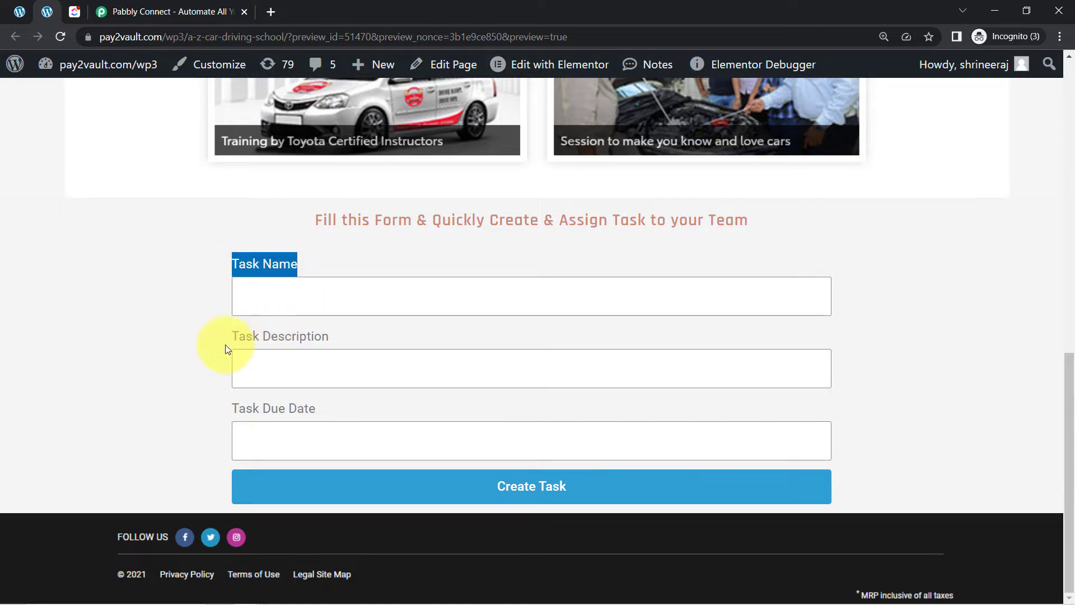
left_click_drag(226, 343, 311, 351)
left_click(107, 384)
left_click_drag(241, 277, 263, 386)
left_click_drag(238, 420, 300, 420)
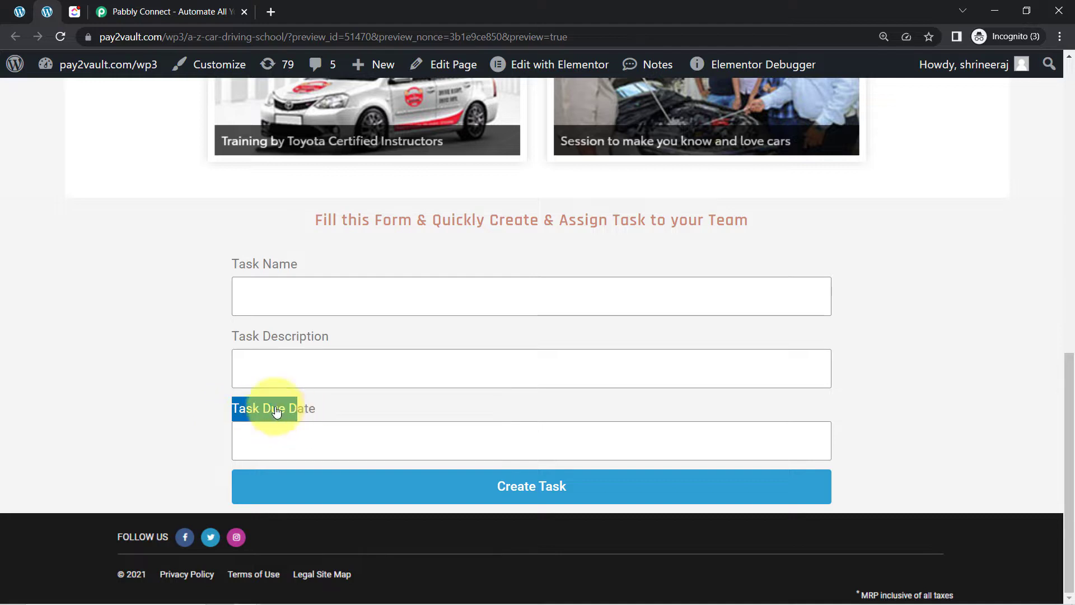
left_click(76, 11)
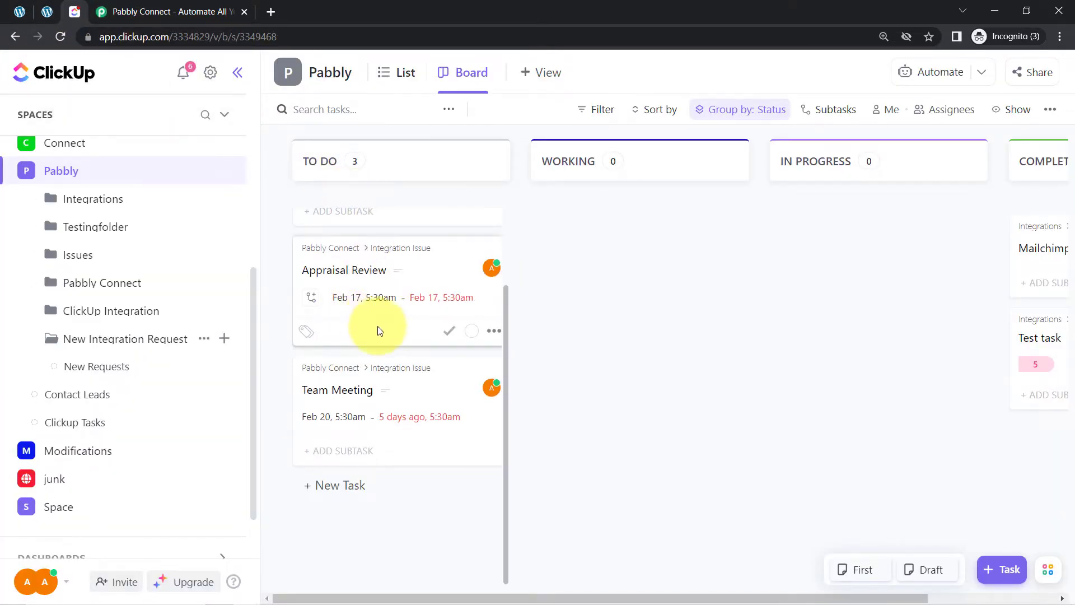
left_click(52, 12)
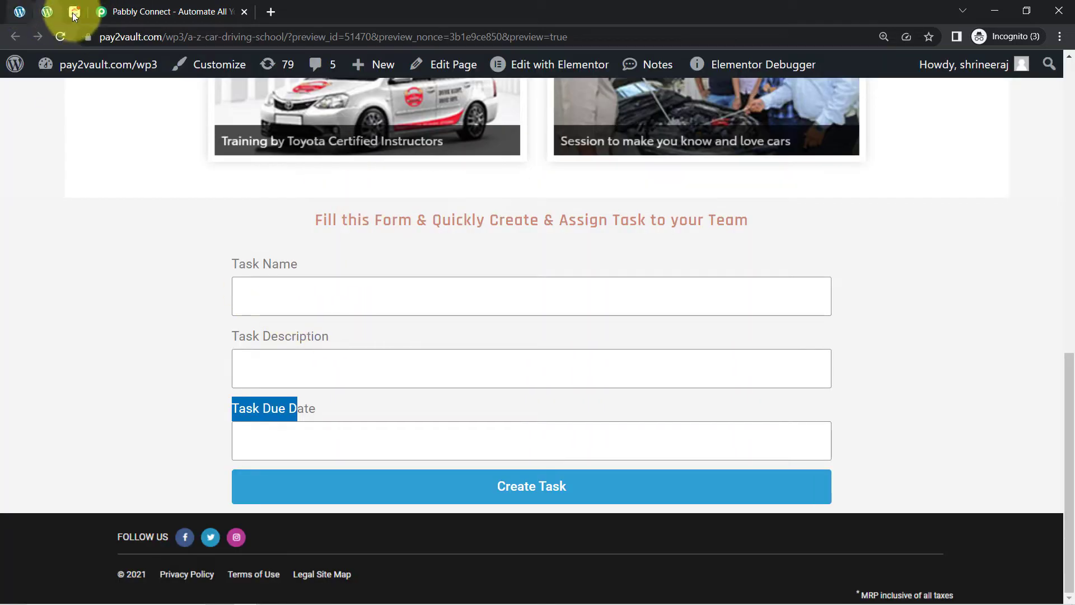
left_click(73, 12)
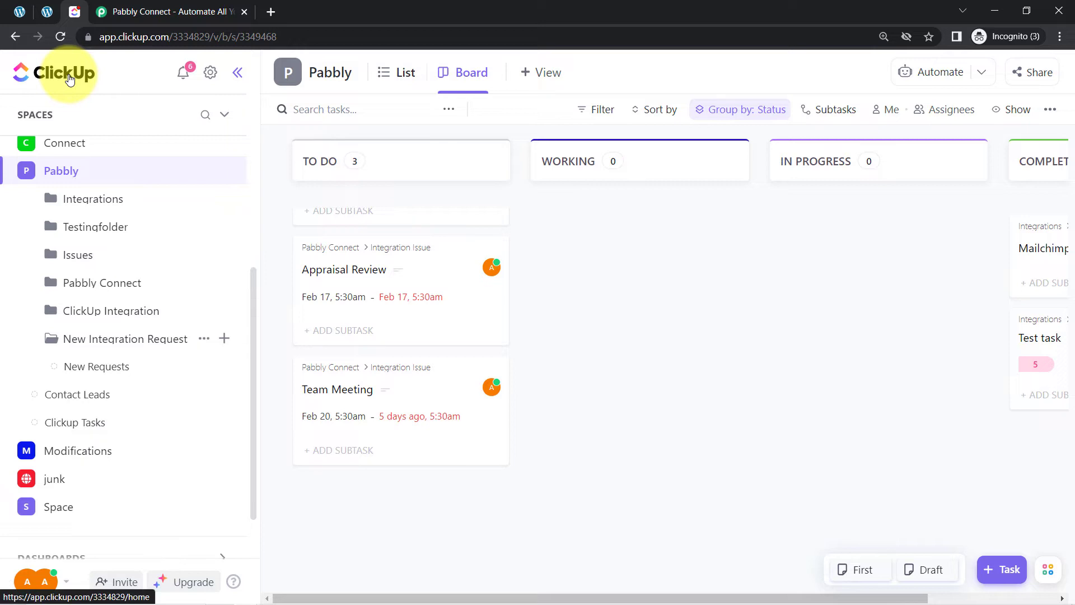
Switch to the Pabbly Connect website and go to the Pabbly account's All Apps page.
left_click(147, 12)
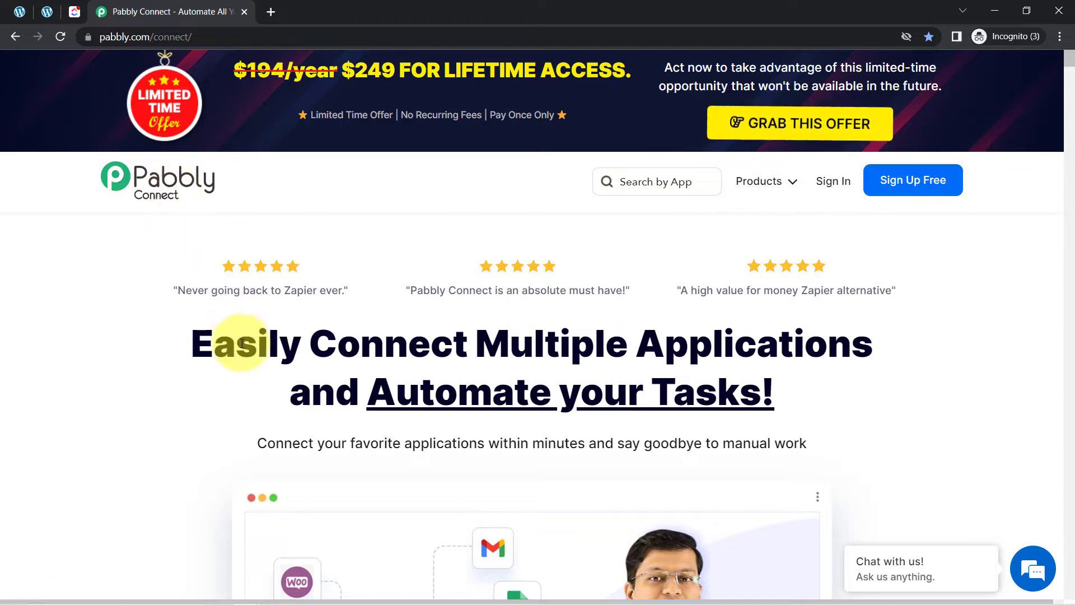
left_click_drag(236, 344, 733, 390)
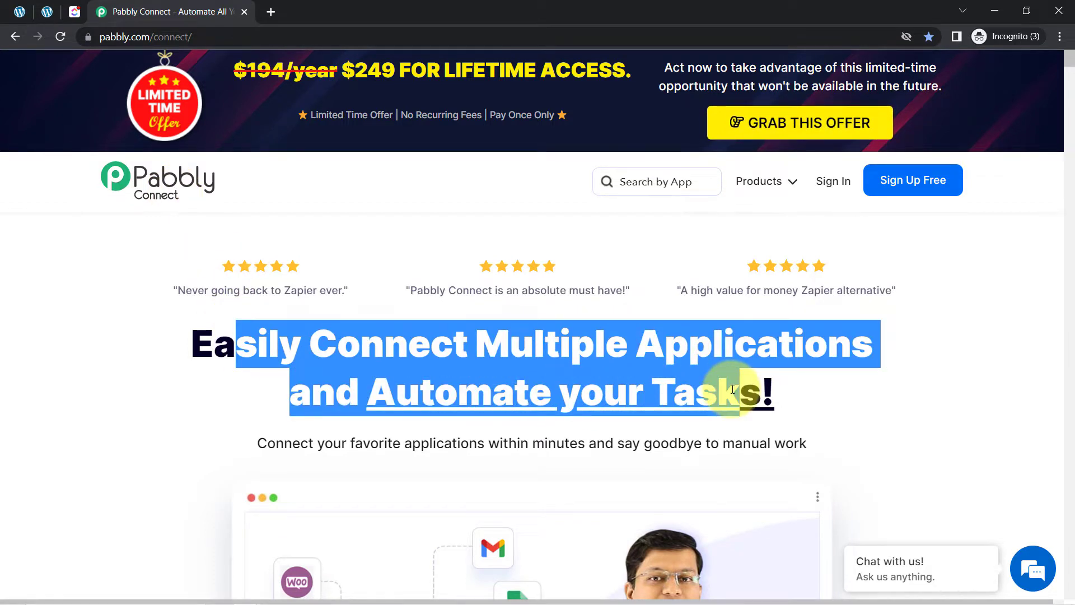
left_click_drag(247, 37, 176, 32)
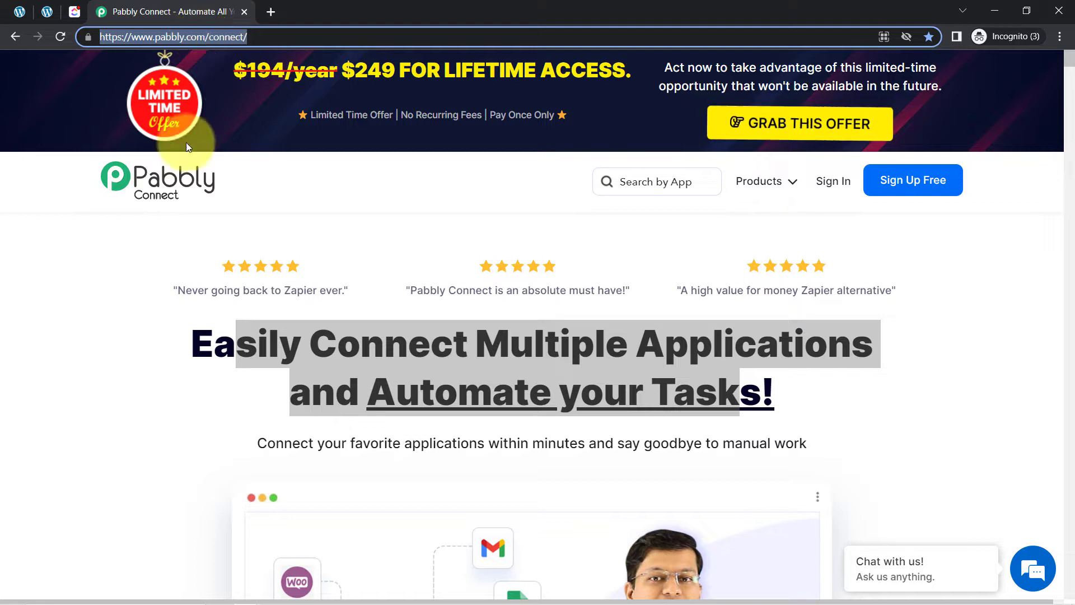
left_click(120, 264)
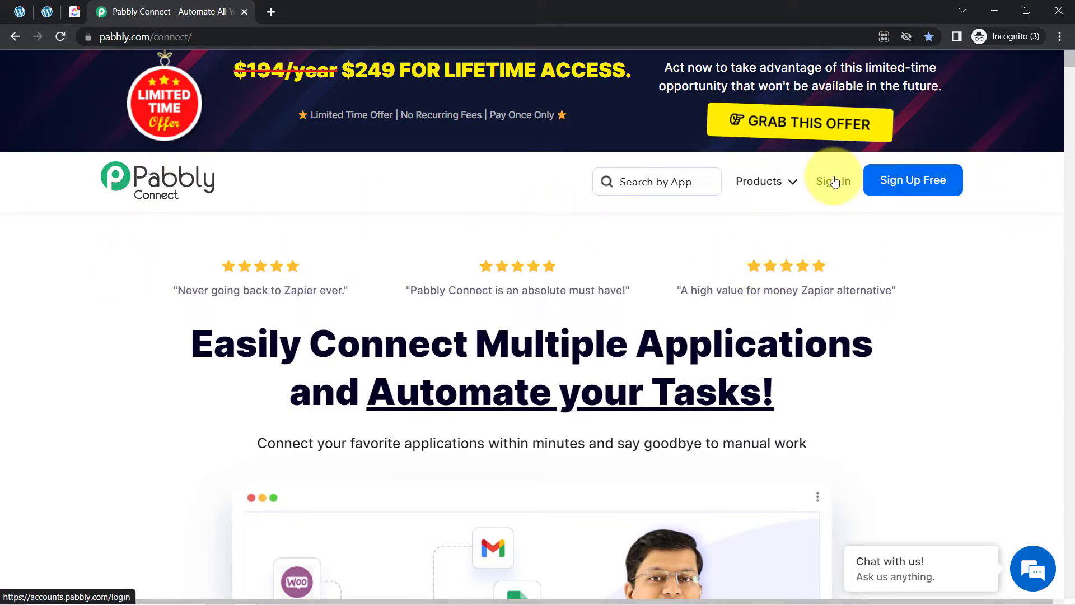
left_click(919, 191)
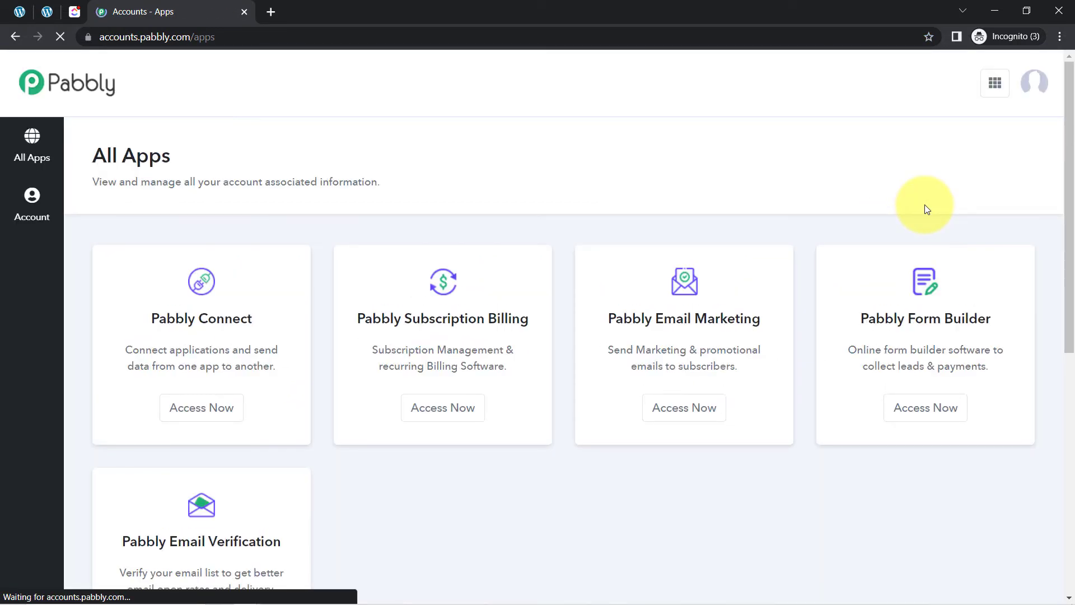
Access Pabbly Connect from the list of apps and bring up its dashboard.
left_click(174, 408)
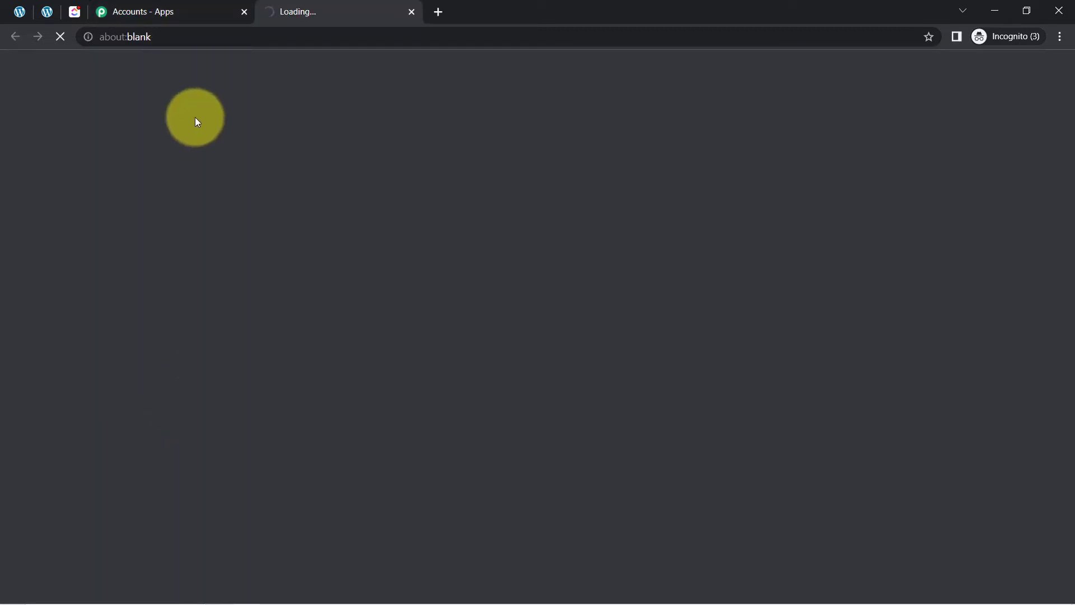
left_click(156, 20)
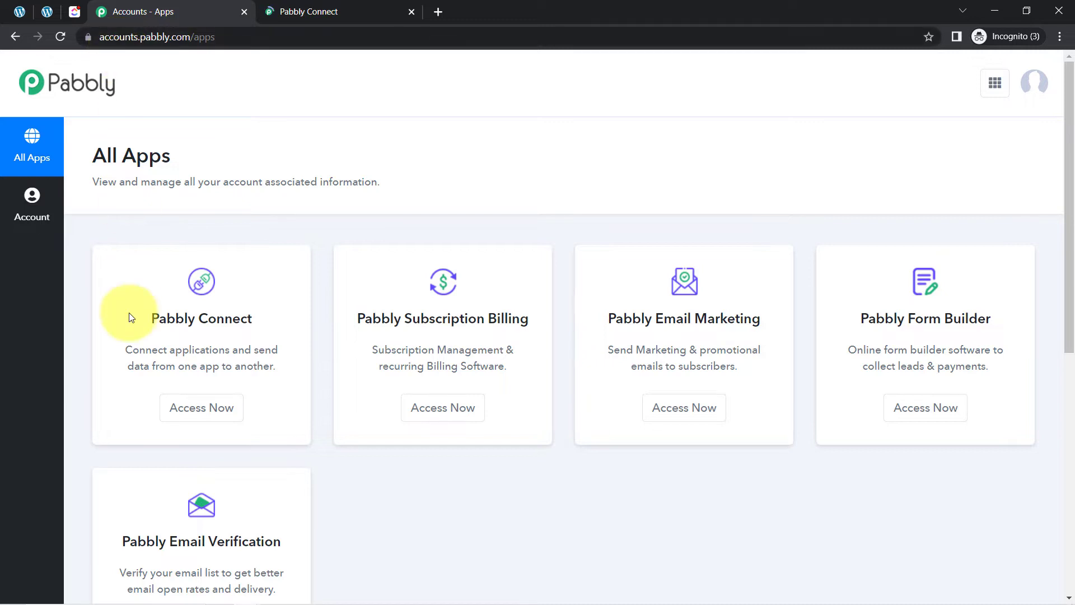
left_click_drag(166, 321, 224, 319)
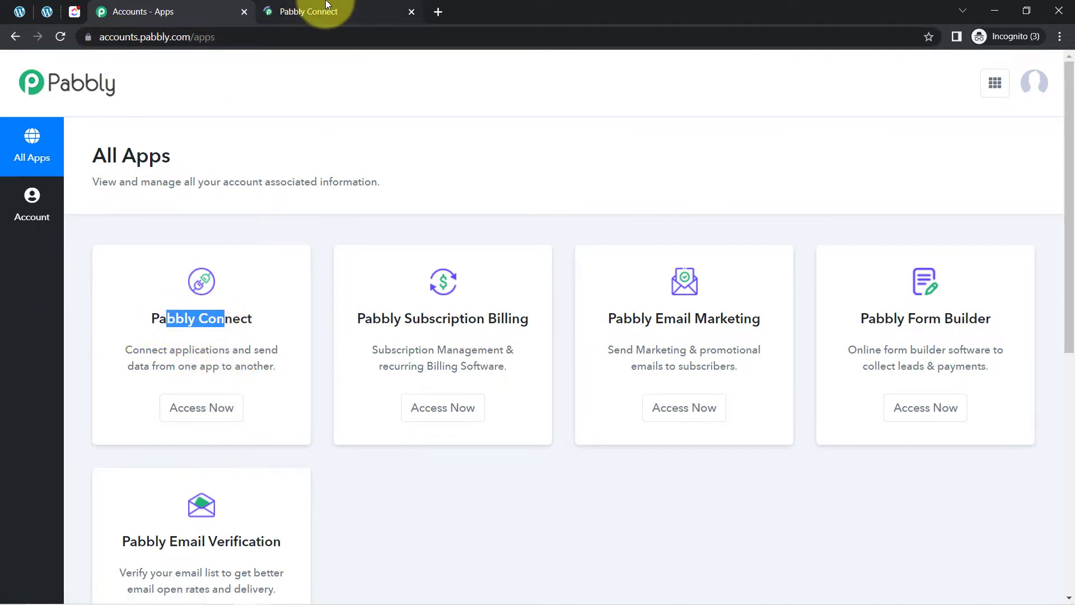
left_click(309, 11)
left_click_drag(122, 156, 201, 165)
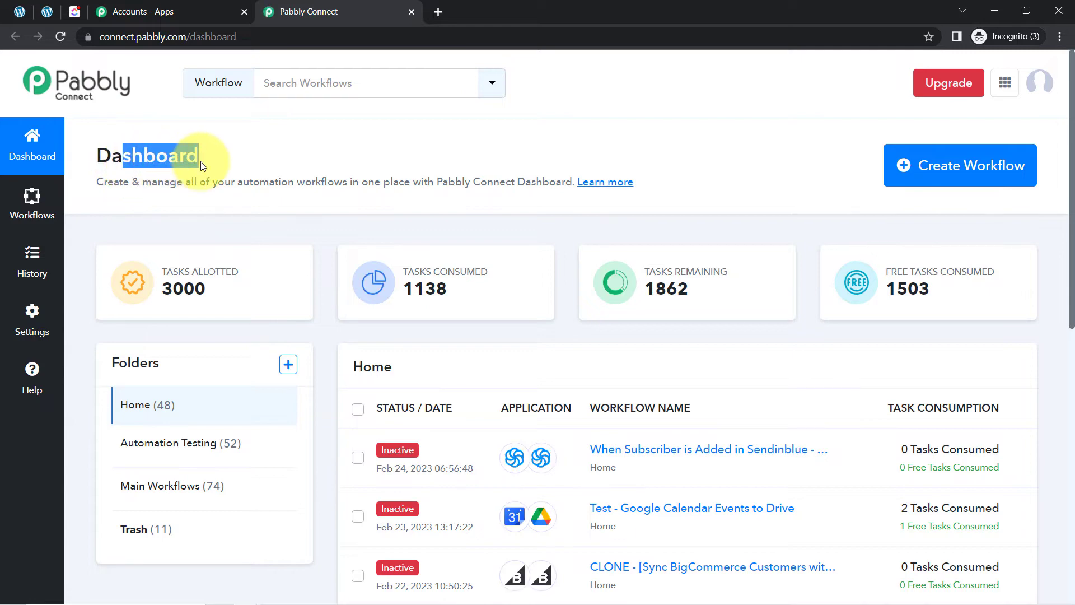
Create a new workflow named "Automate Task Assigning Process via Elementor Form".
left_click(970, 167)
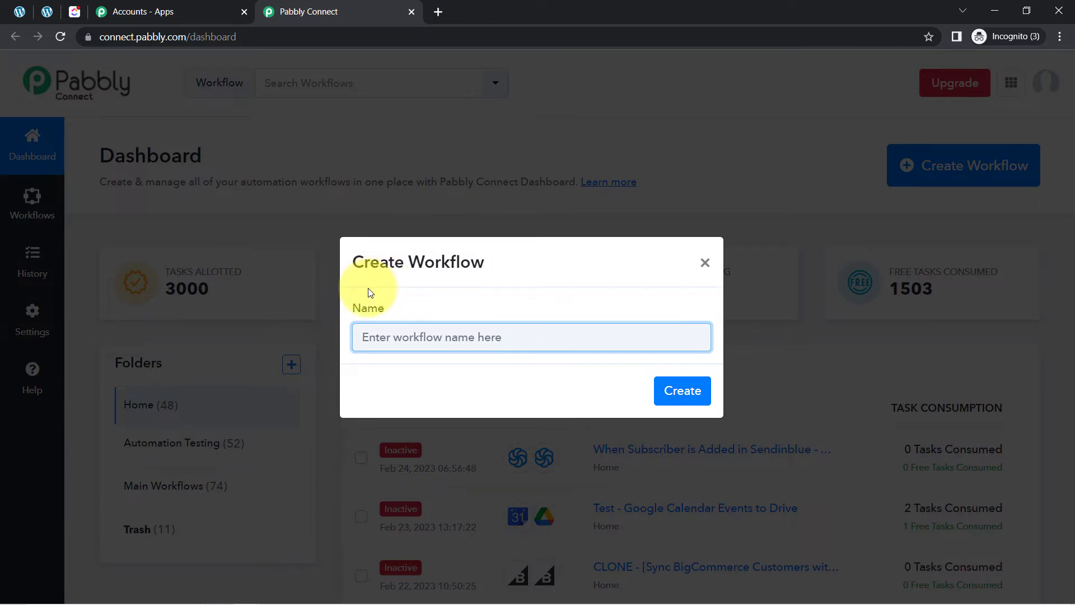
double_click(414, 261)
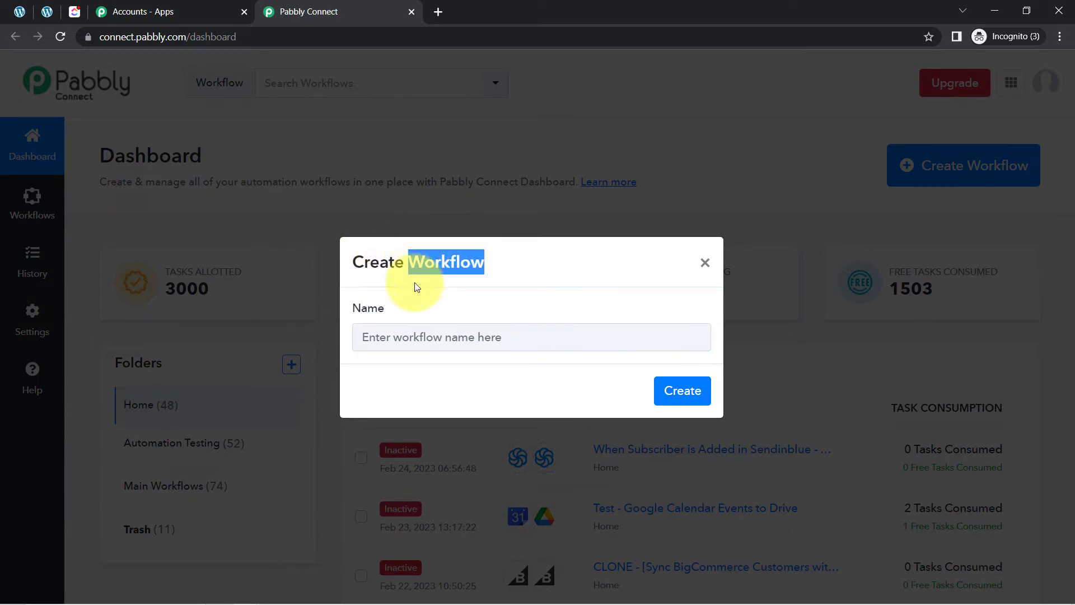
left_click(397, 335)
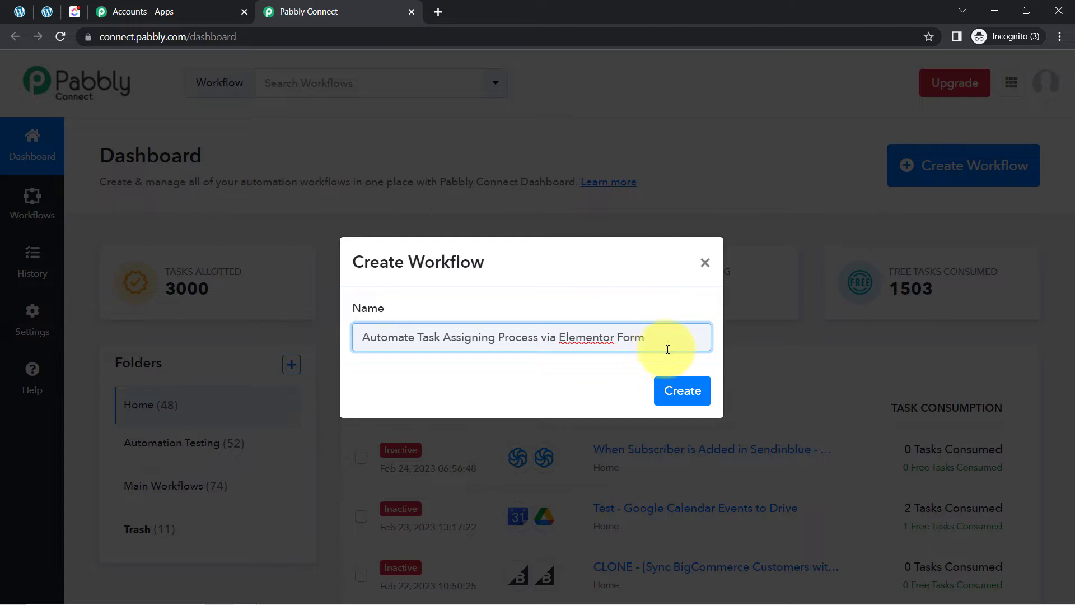
left_click(676, 389)
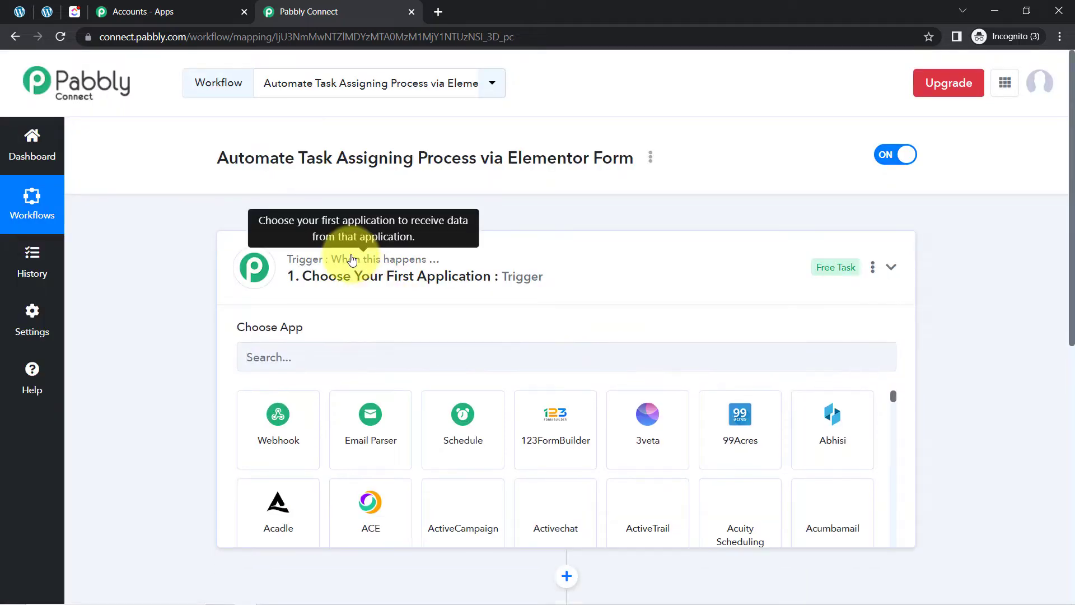
Choose Elementor as the trigger application of the workflow.
left_click(278, 266)
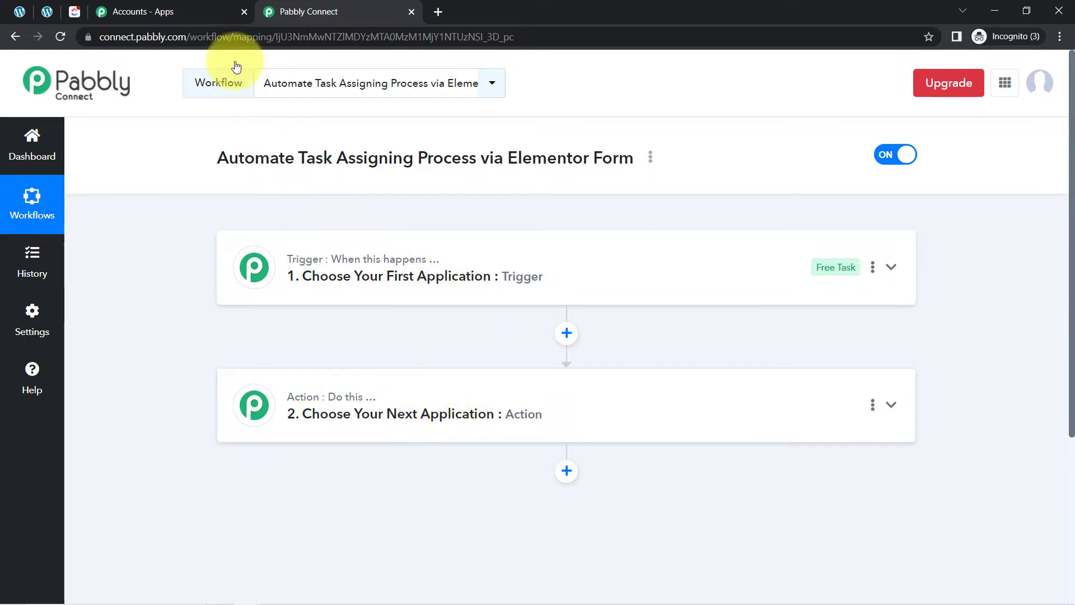
left_click_drag(635, 159, 309, 150)
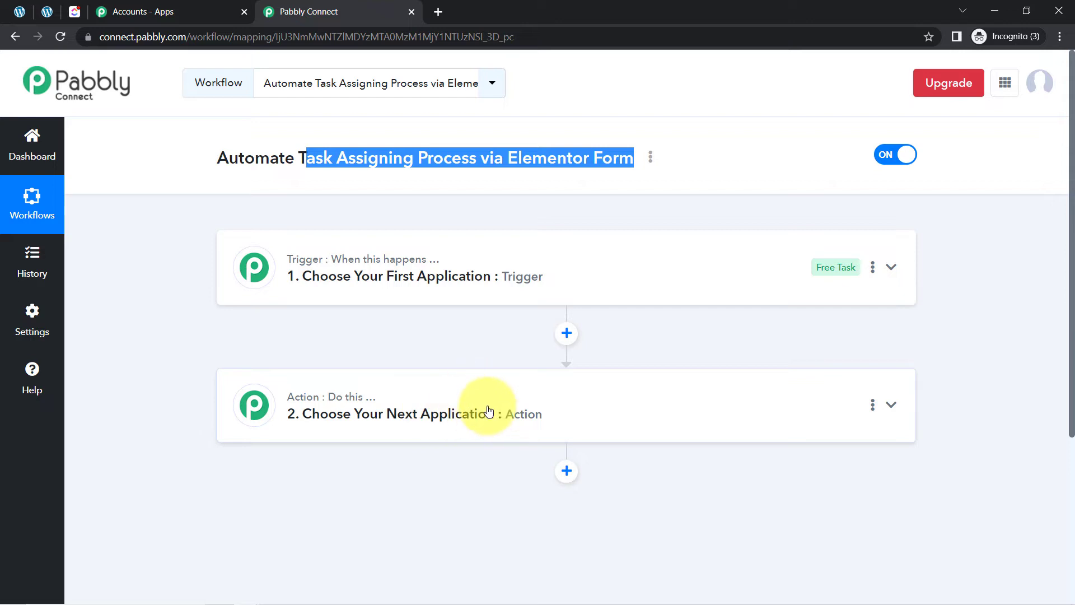
left_click(435, 278)
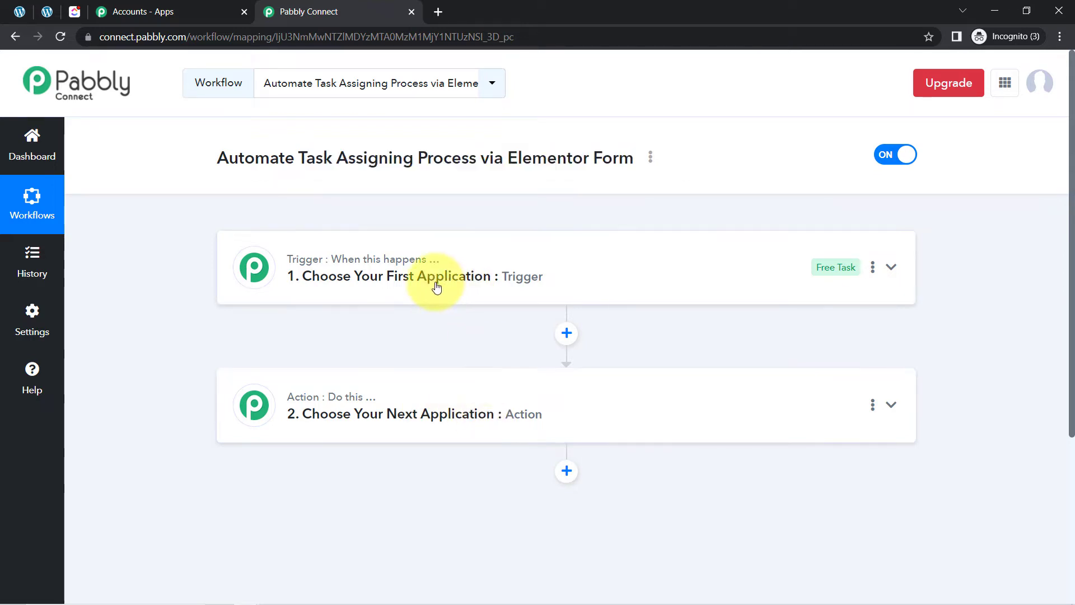
left_click(418, 350)
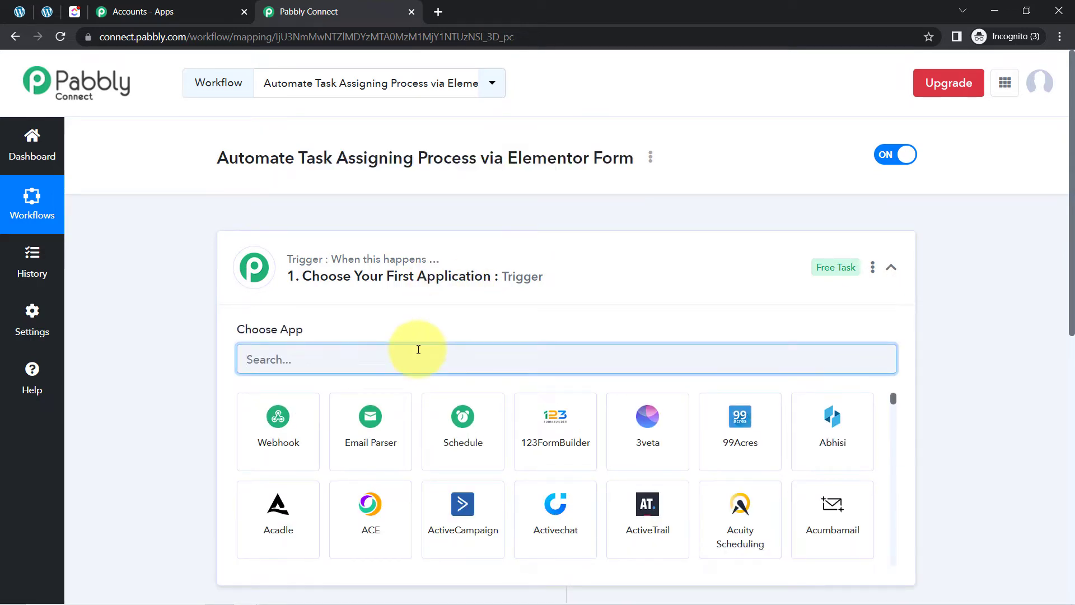
type("elem")
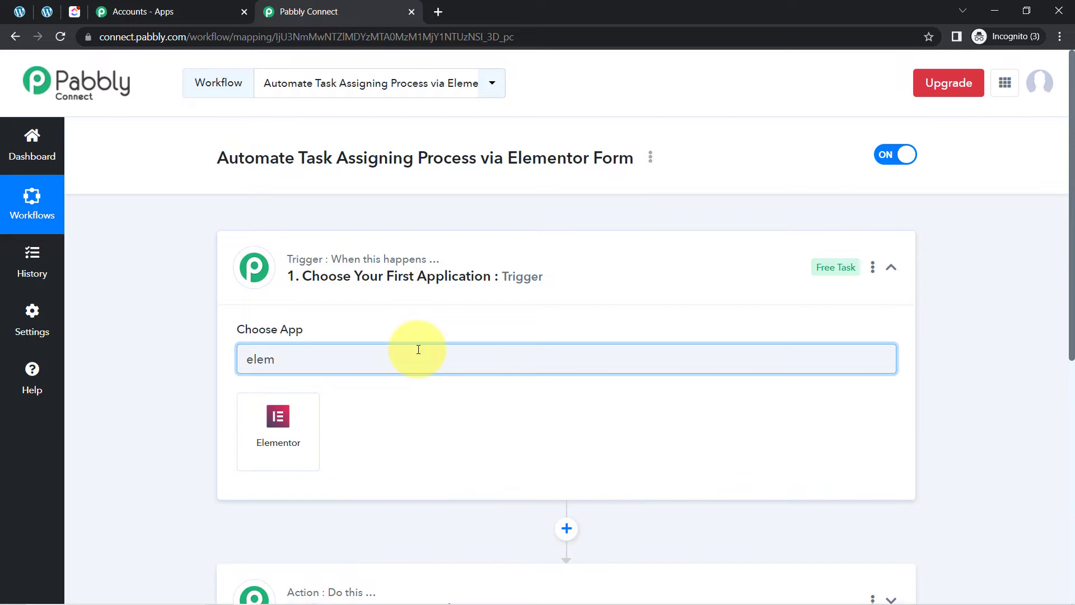
left_click(287, 427)
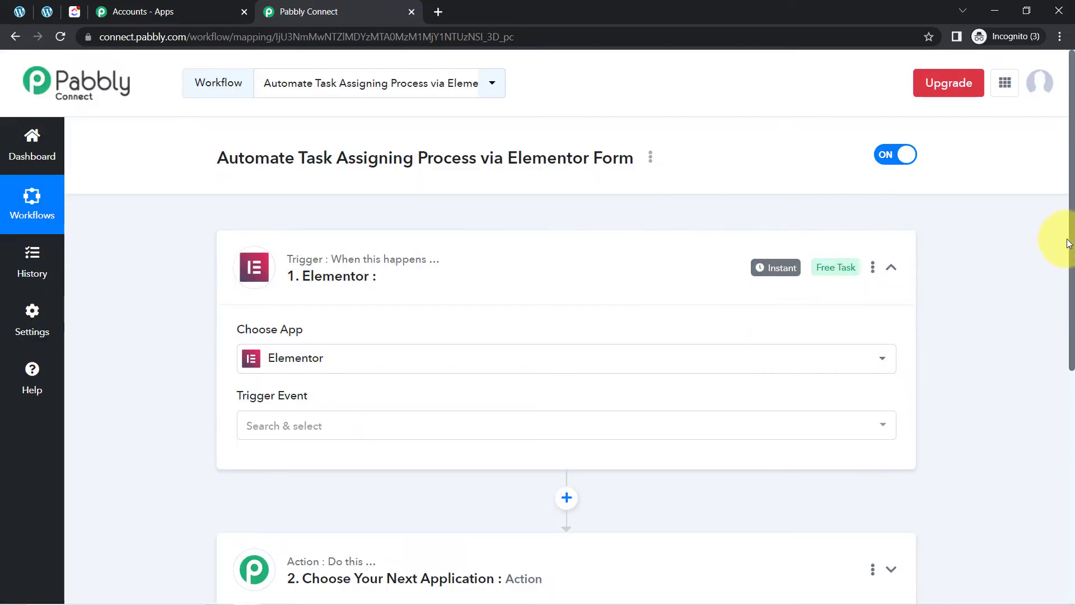
Choose ClickUp as the application for the workflow's action step.
left_click_drag(1074, 242, 1073, 379)
left_click(444, 338)
left_click(280, 425)
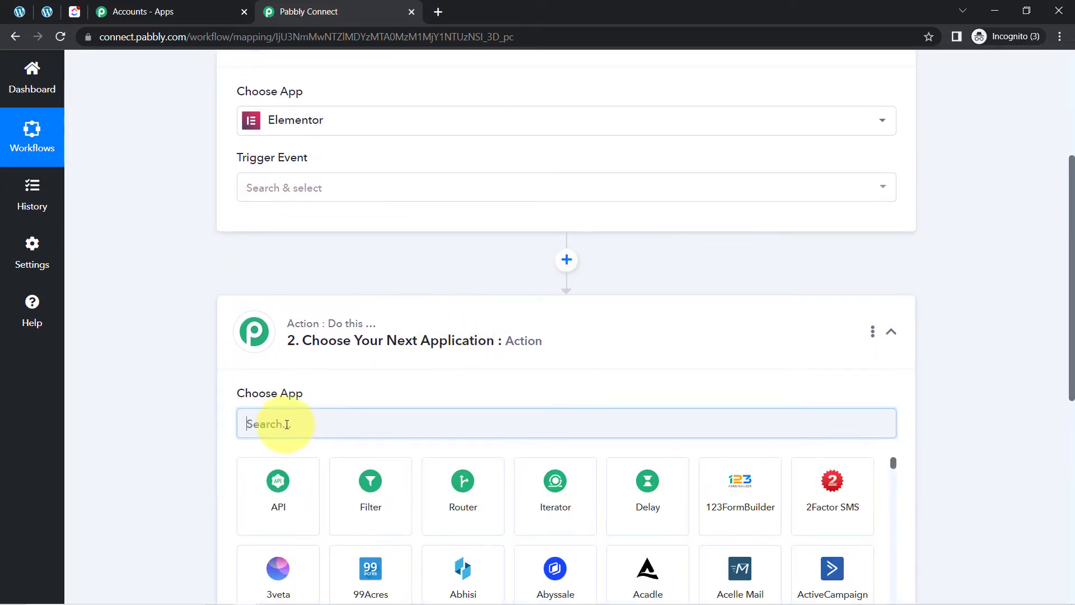
type("click")
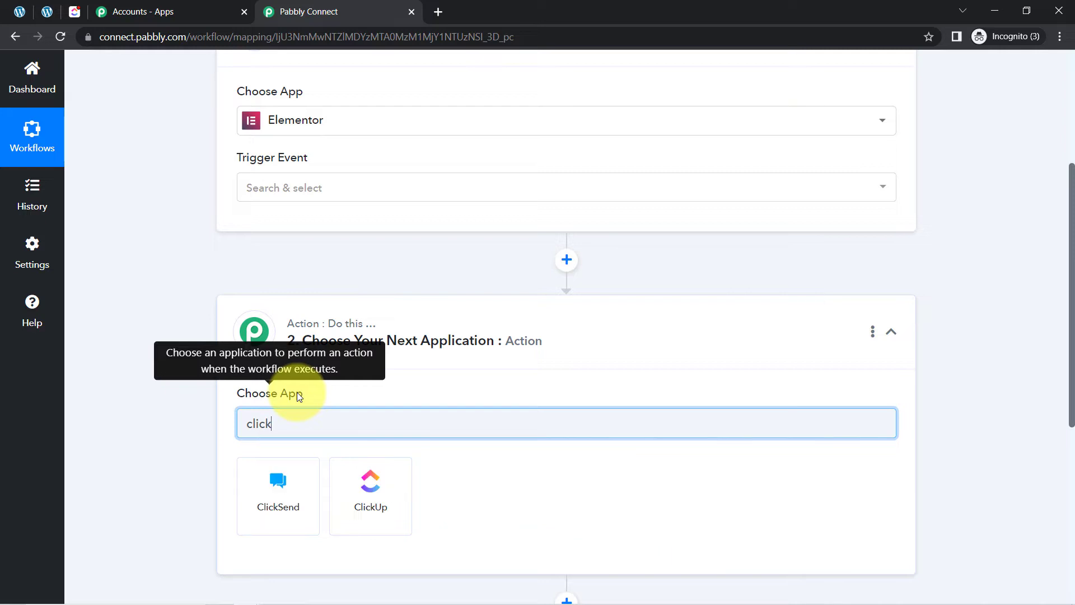
left_click(372, 482)
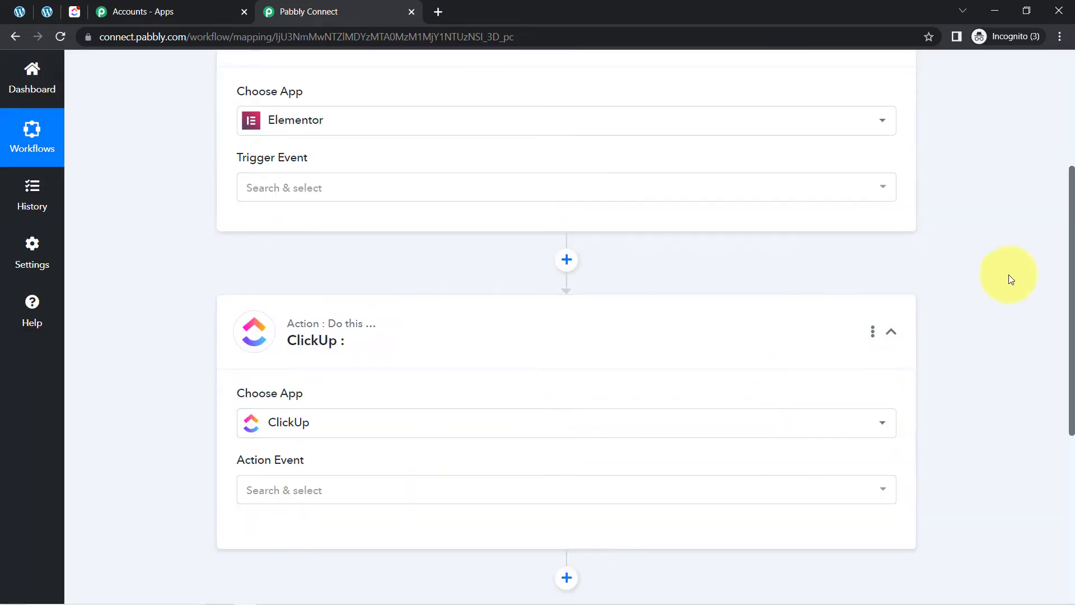
Set the Elementor trigger event to New Form Submission.
scroll(1072, 304, "up", 1)
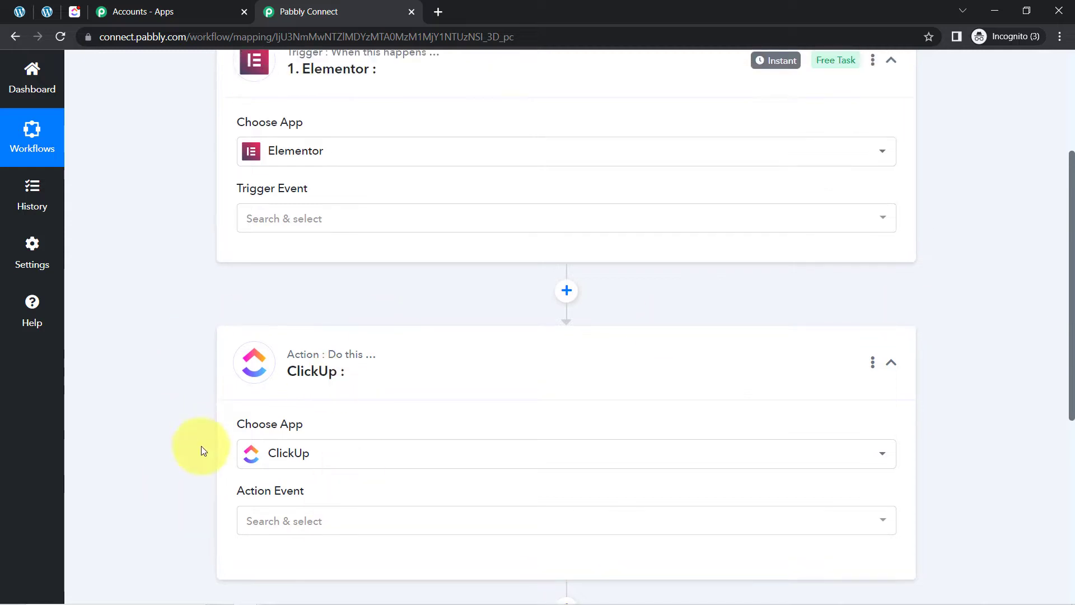
scroll(1071, 379, "up", 4)
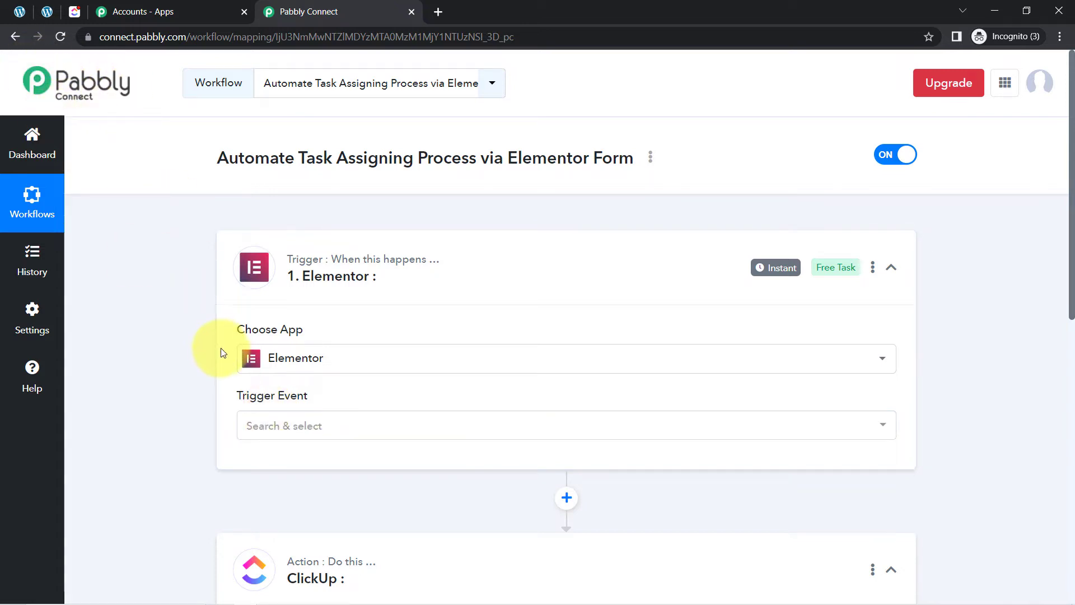
left_click(305, 431)
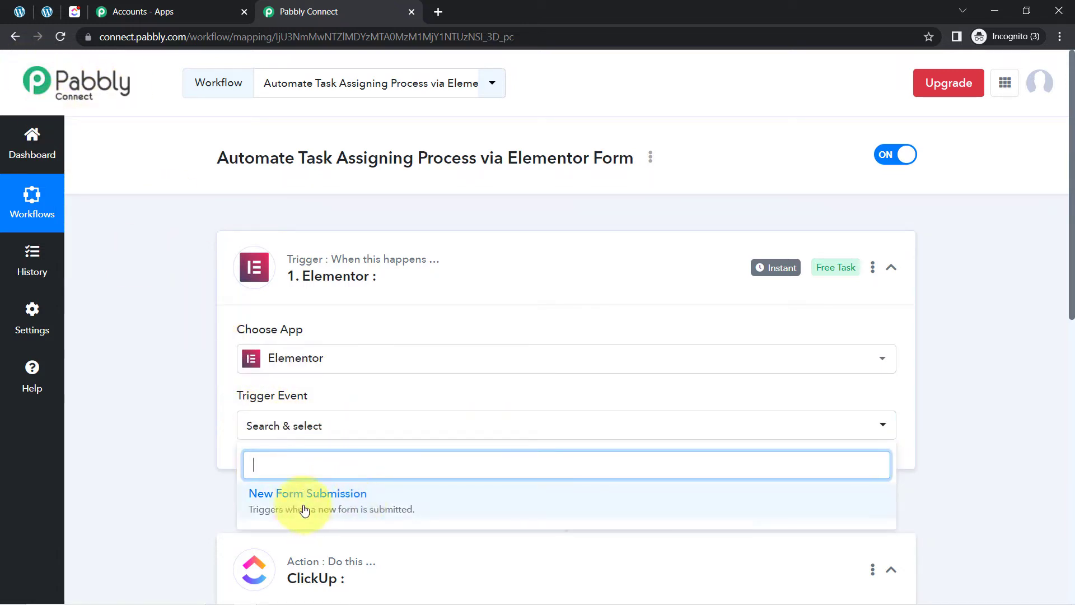
left_click(324, 499)
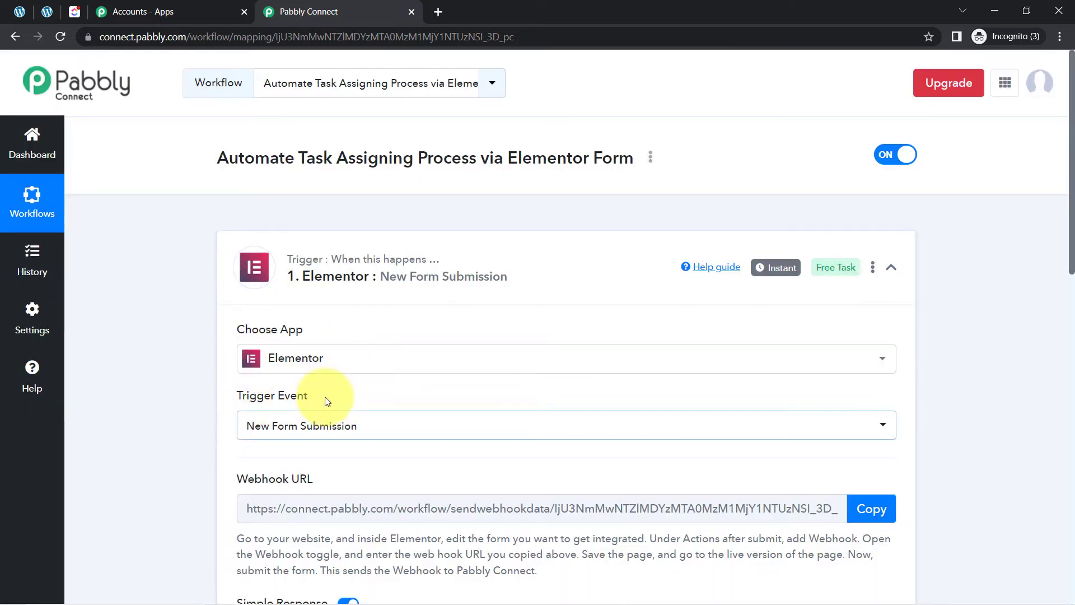
left_click_drag(243, 395, 328, 400)
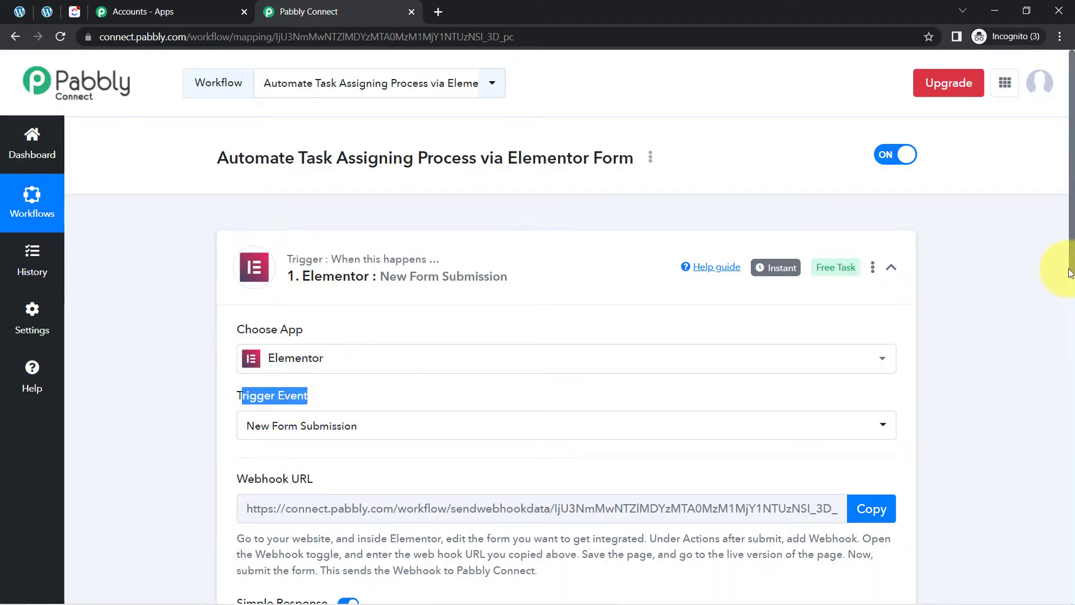
scroll(1059, 280, "down", 3)
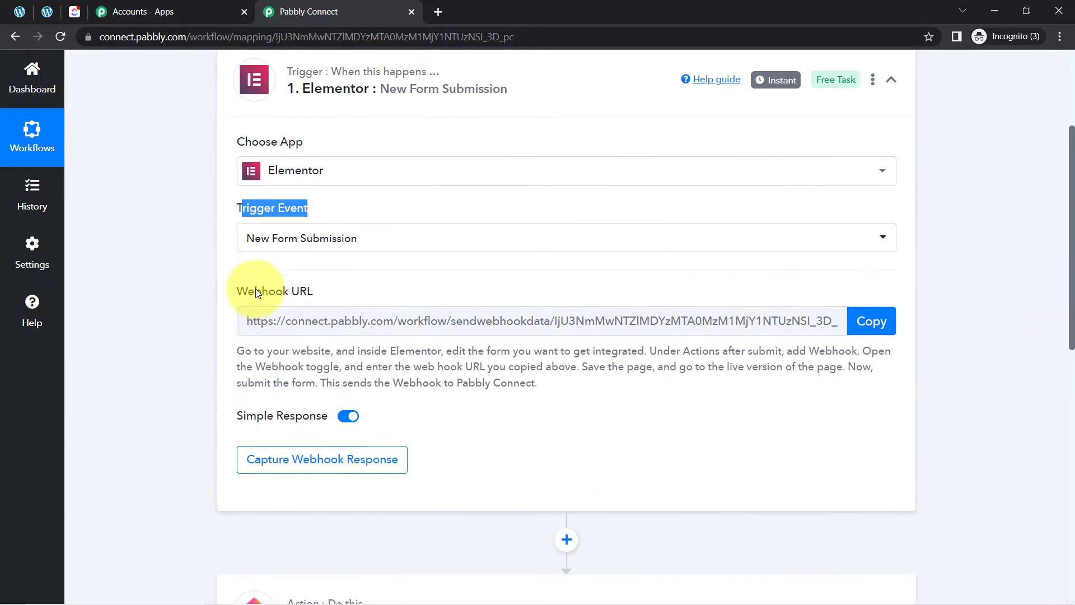
Copy the webhook URL of the Elementor trigger and read the integration instructions below it.
left_click_drag(256, 293, 323, 296)
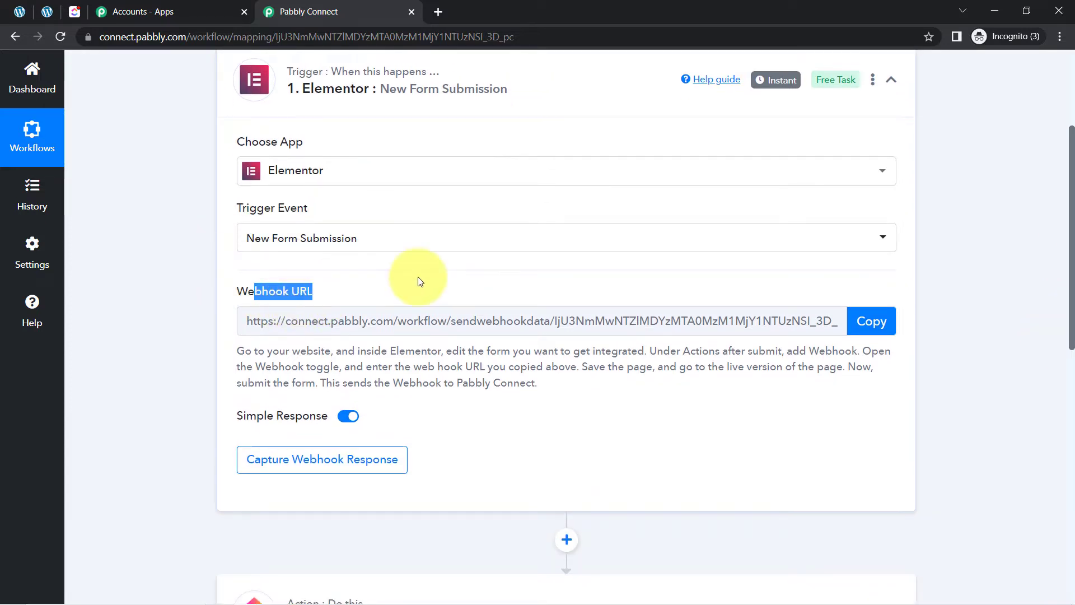
left_click(870, 328)
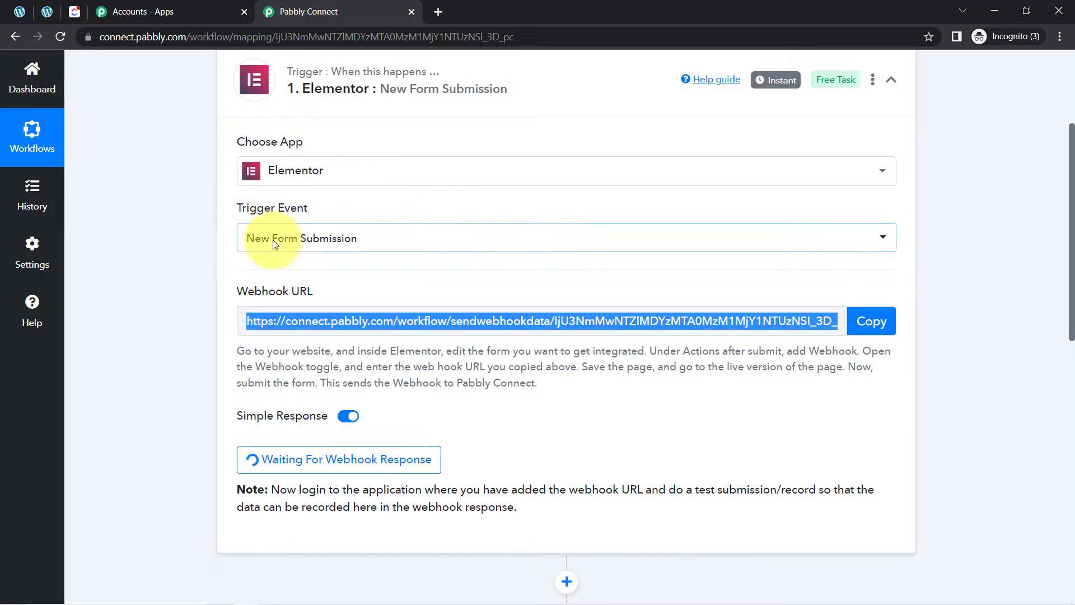
left_click_drag(238, 351, 510, 398)
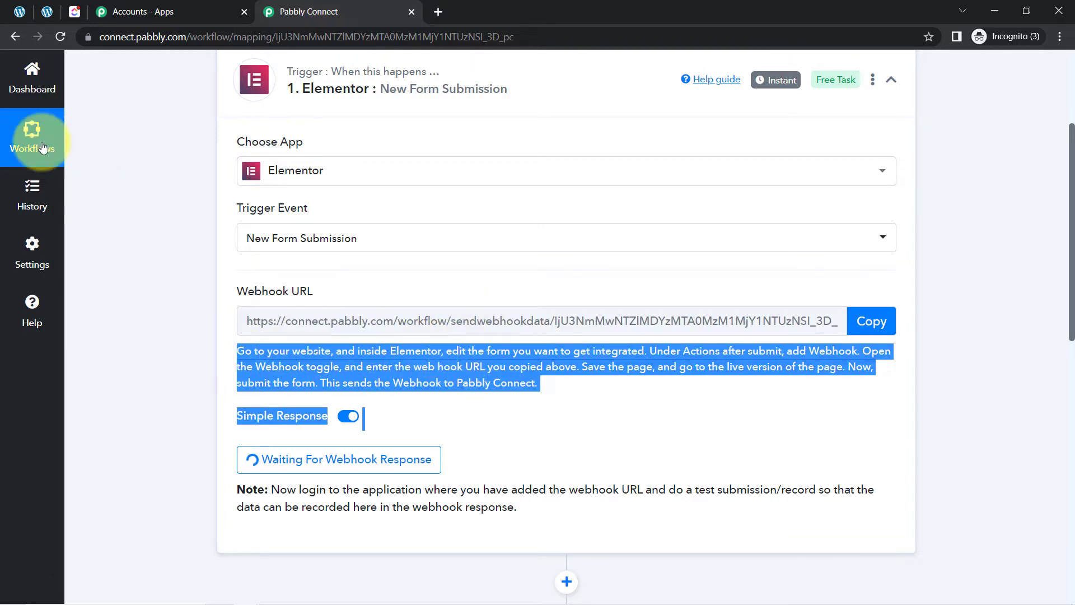
Switch to the Elementor editor and check that the form's Actions After Submit include Webhook.
left_click(47, 13)
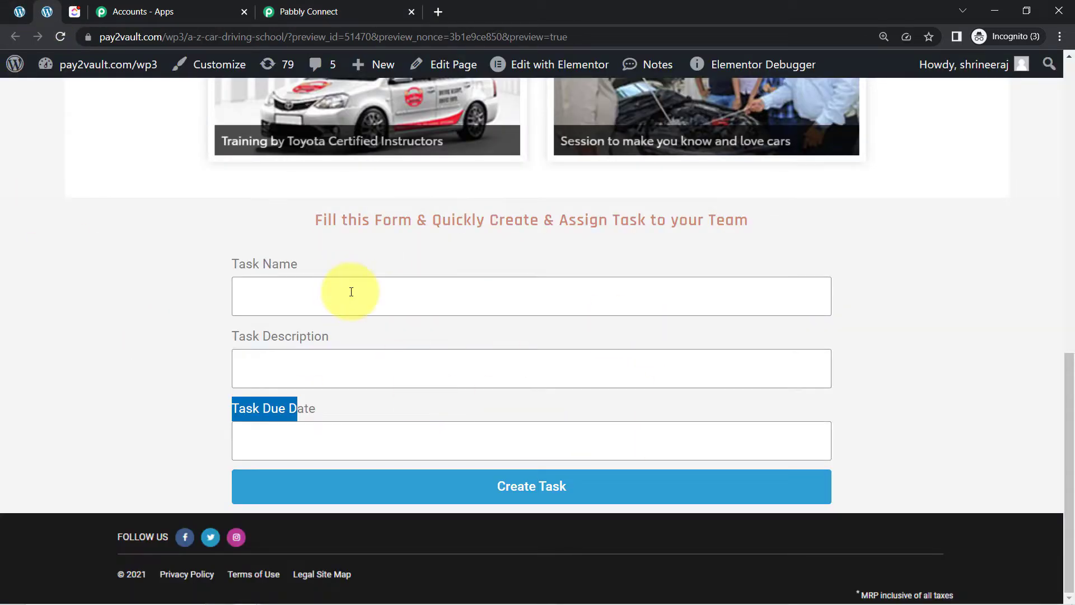
left_click(19, 12)
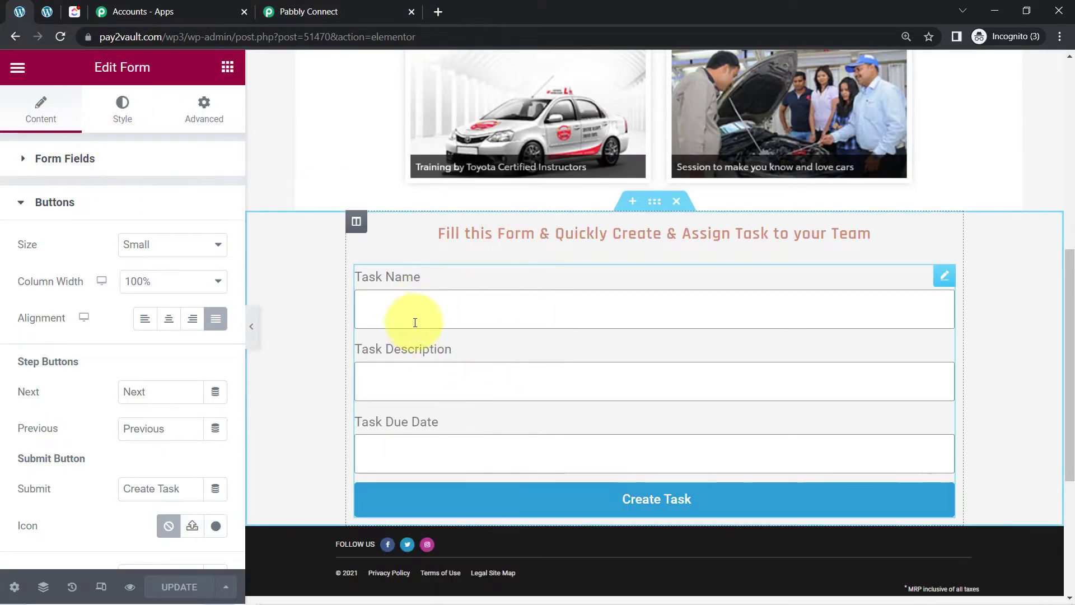
left_click(27, 209)
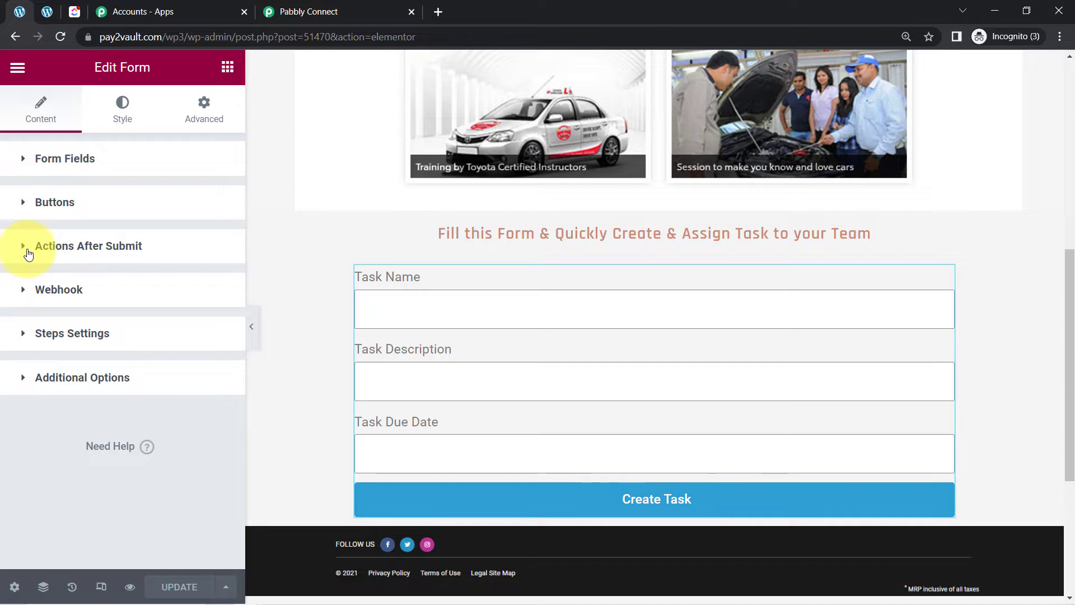
left_click(28, 252)
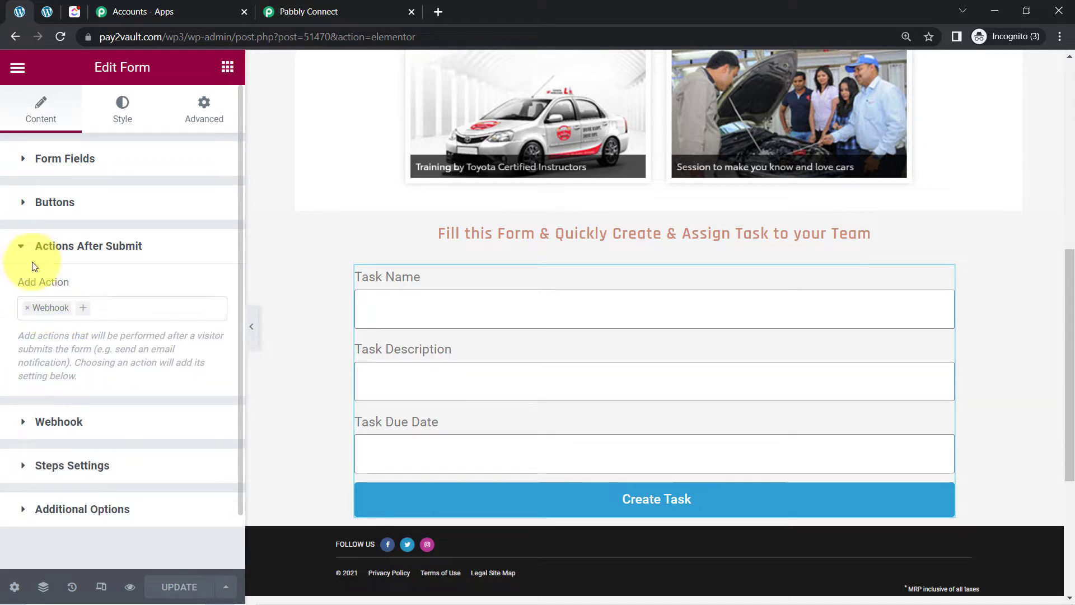
left_click(26, 252)
Replace the Elementor form's webhook URL with the one copied from the Pabbly Connect trigger, and update the page.
left_click(65, 292)
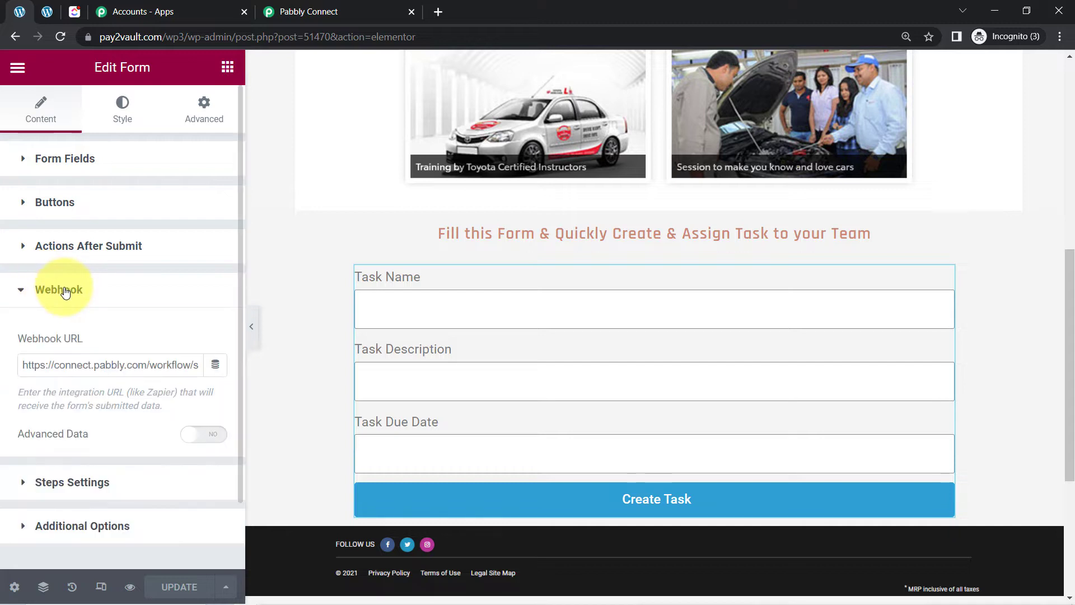
triple_click(46, 368)
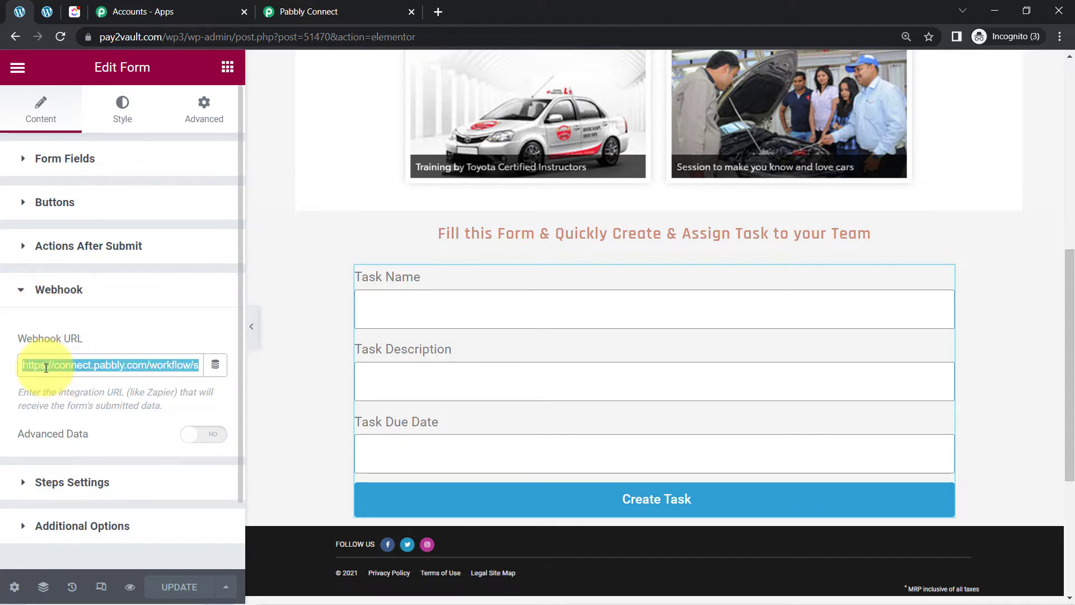
key("BackSpace")
left_click(288, 12)
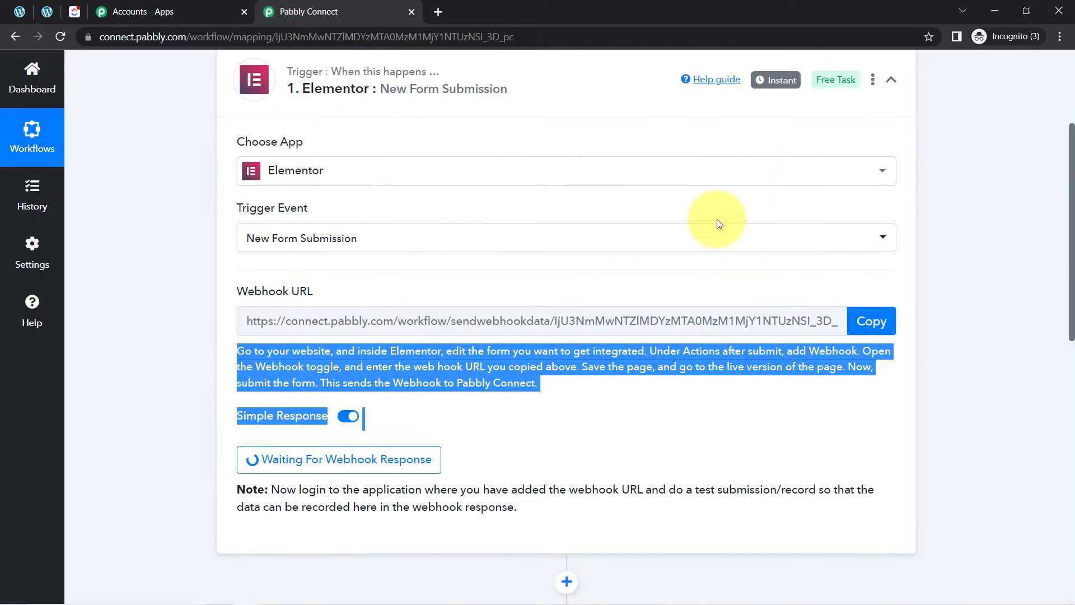
left_click(874, 321)
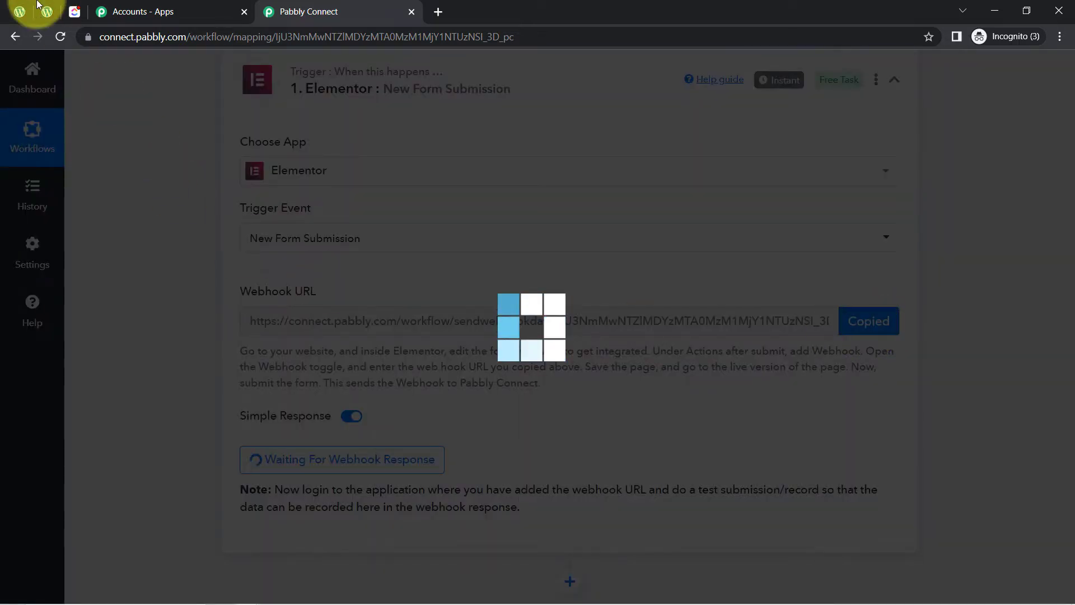
left_click(20, 11)
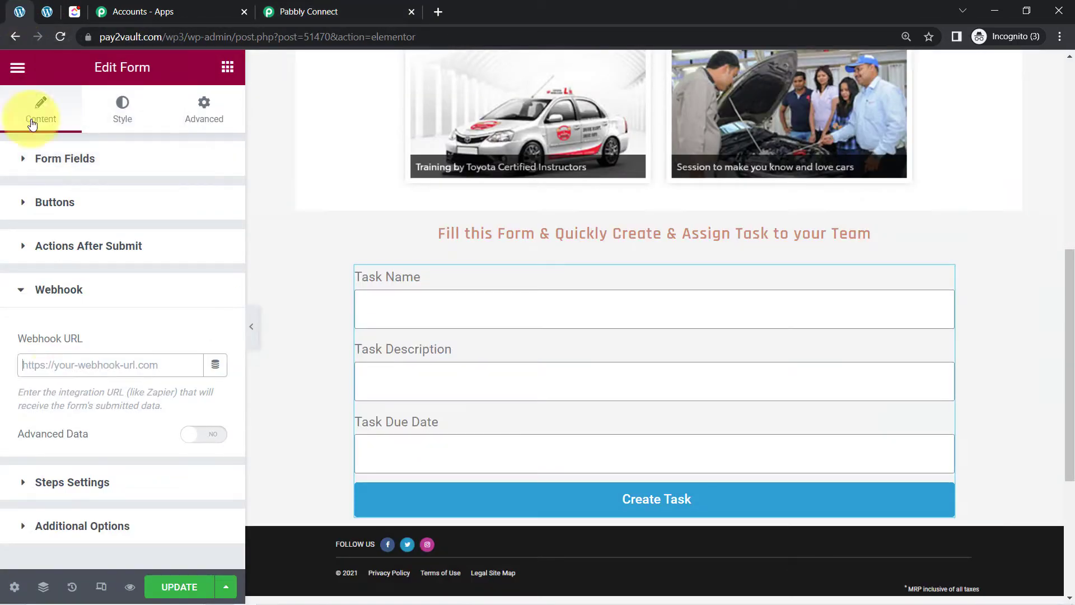
left_click(67, 368)
key("ctrl+v")
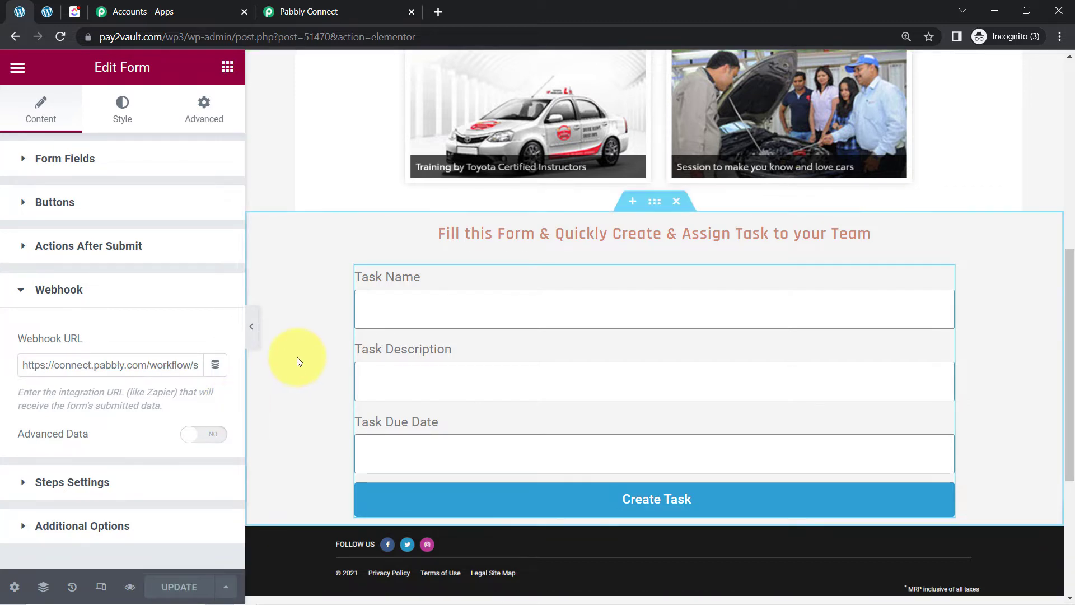
Switch to Pabbly Connect and read the trigger's note about making a test submission.
left_click(308, 11)
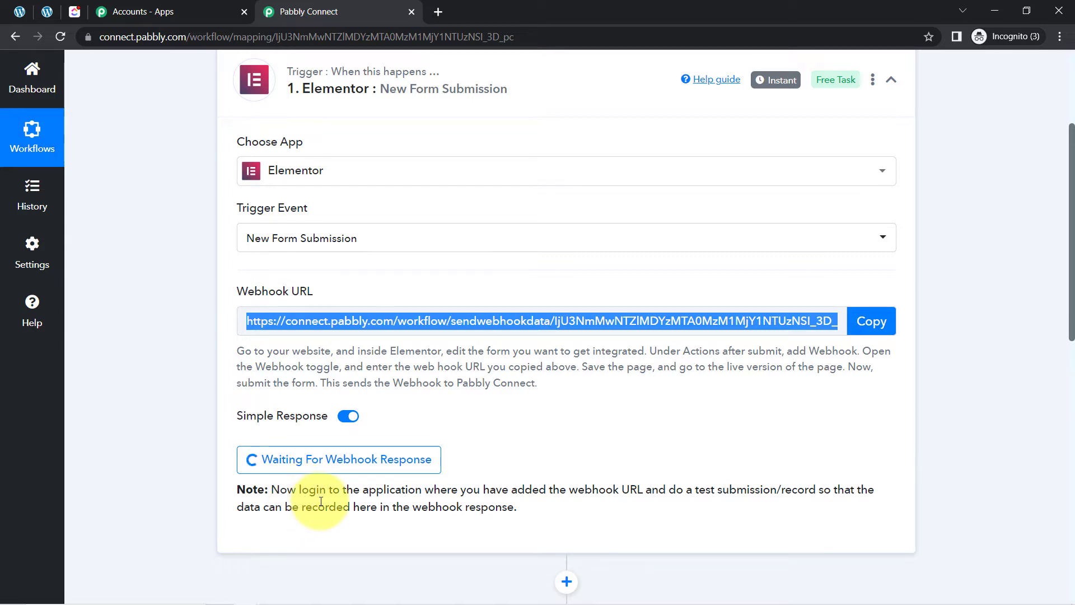
left_click_drag(353, 495, 474, 503)
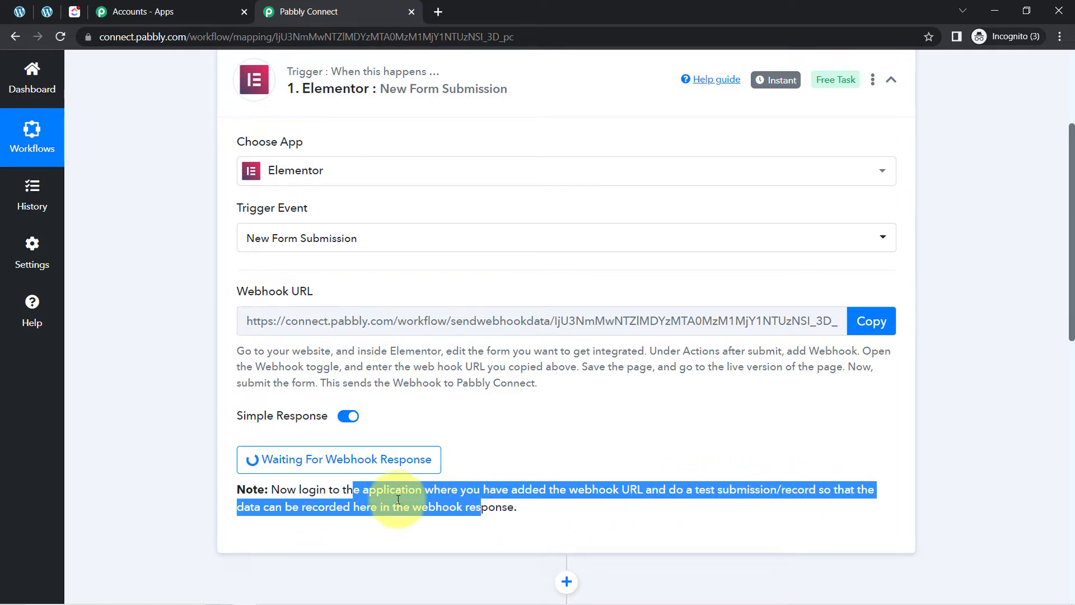
left_click(719, 491)
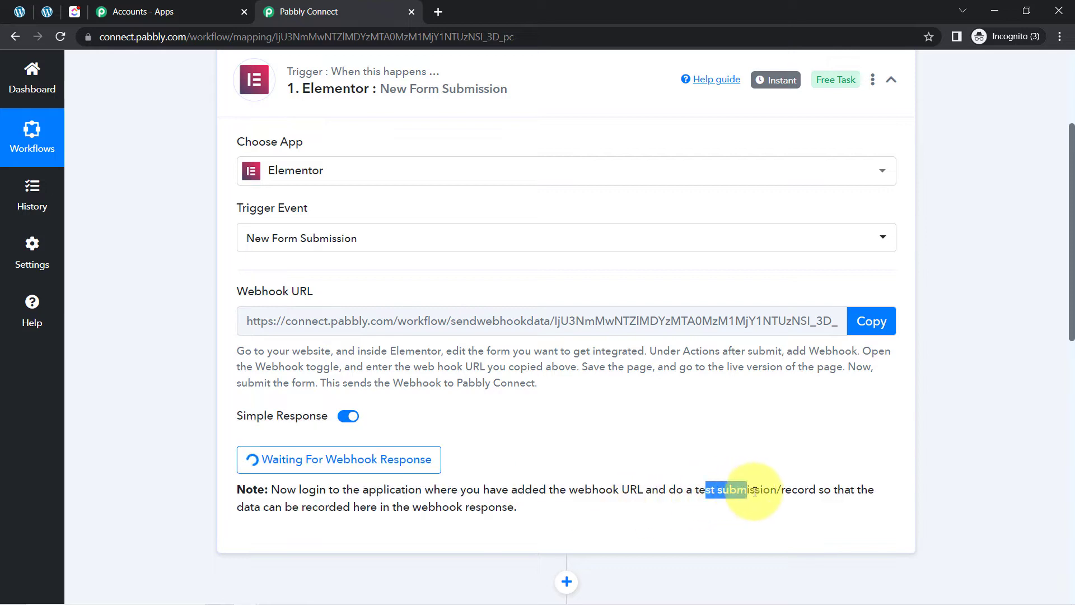
left_click_drag(755, 491, 837, 490)
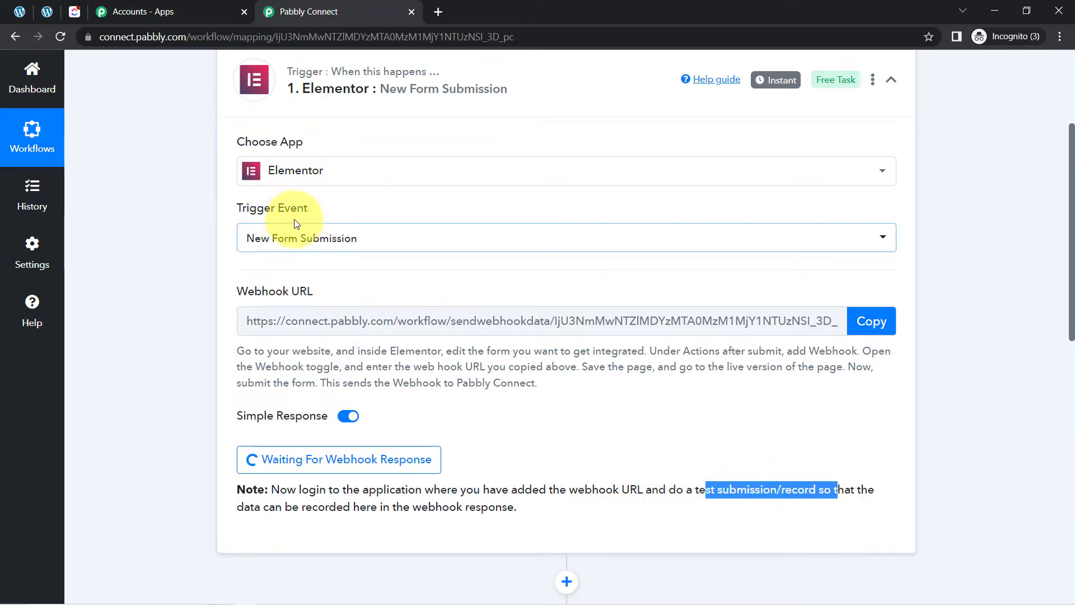
Close the Accounts - Apps browser tab after revisiting the form pages, and return to the Pabbly Connect workflow.
left_click(45, 12)
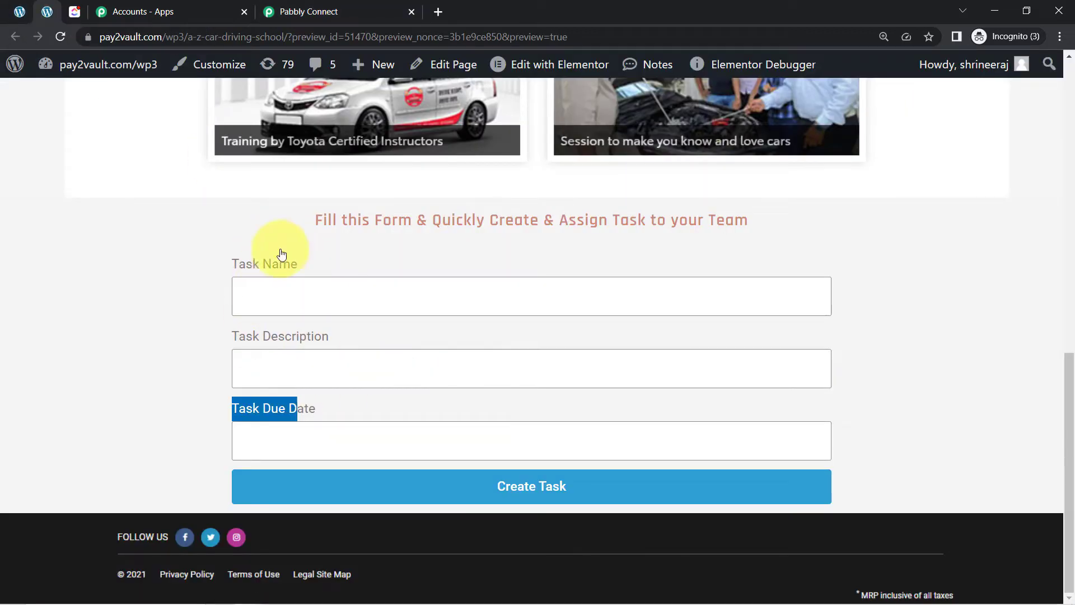
left_click(20, 12)
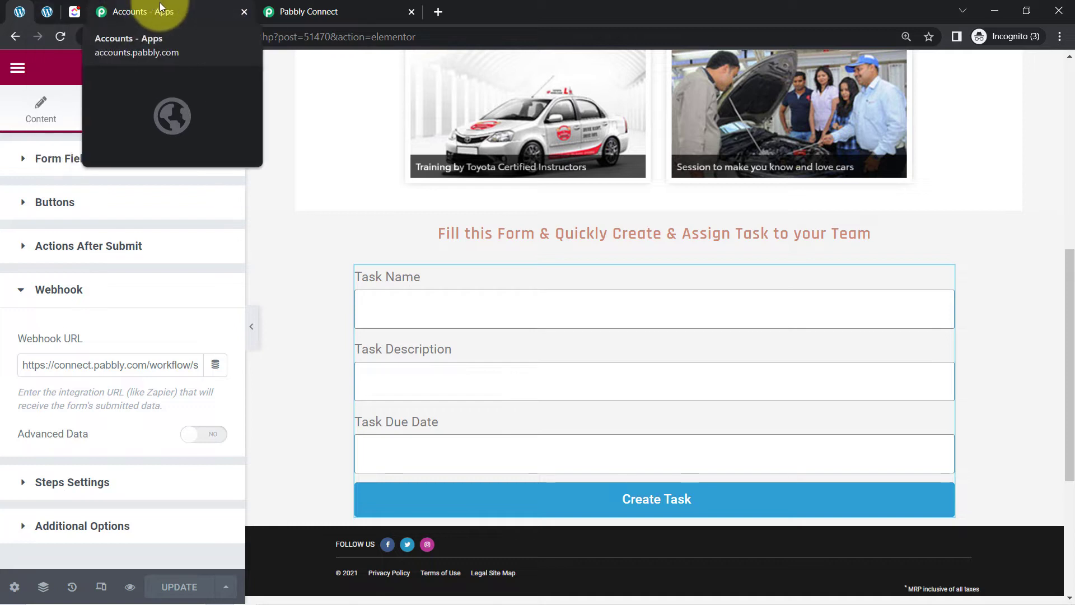
left_click(243, 12)
left_click(252, 12)
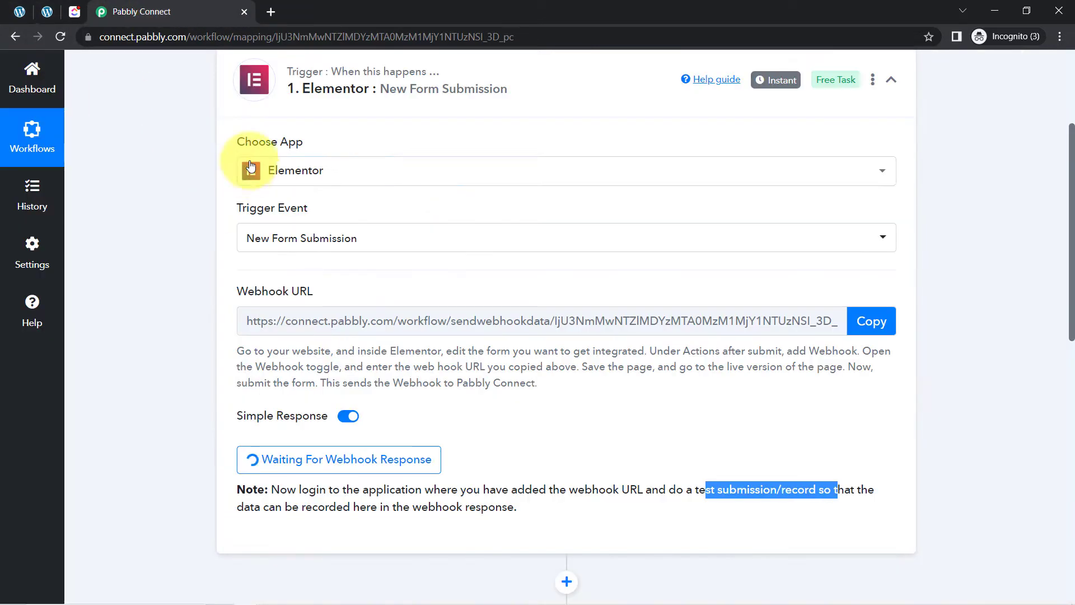
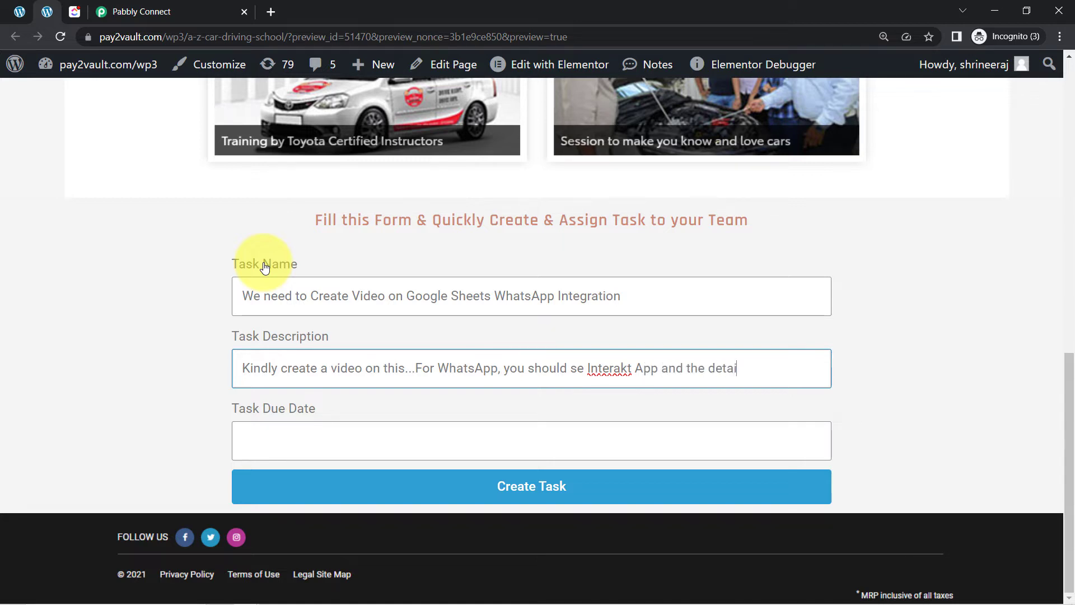
Complete the form's Task Description so that it ends with "the details for the same can be found into the thread".
type("ame")
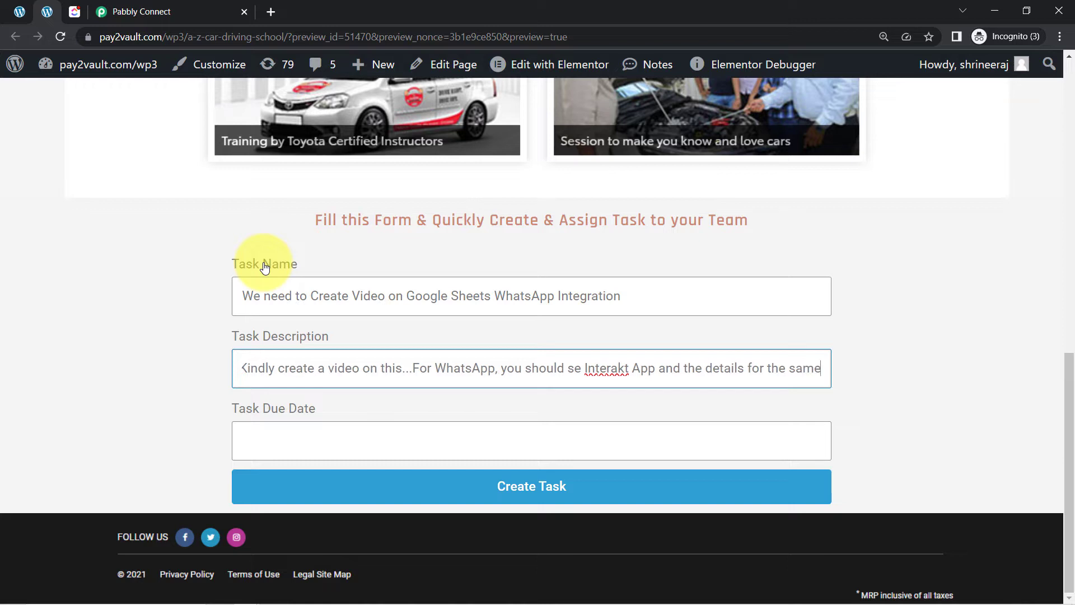
type(" can be ")
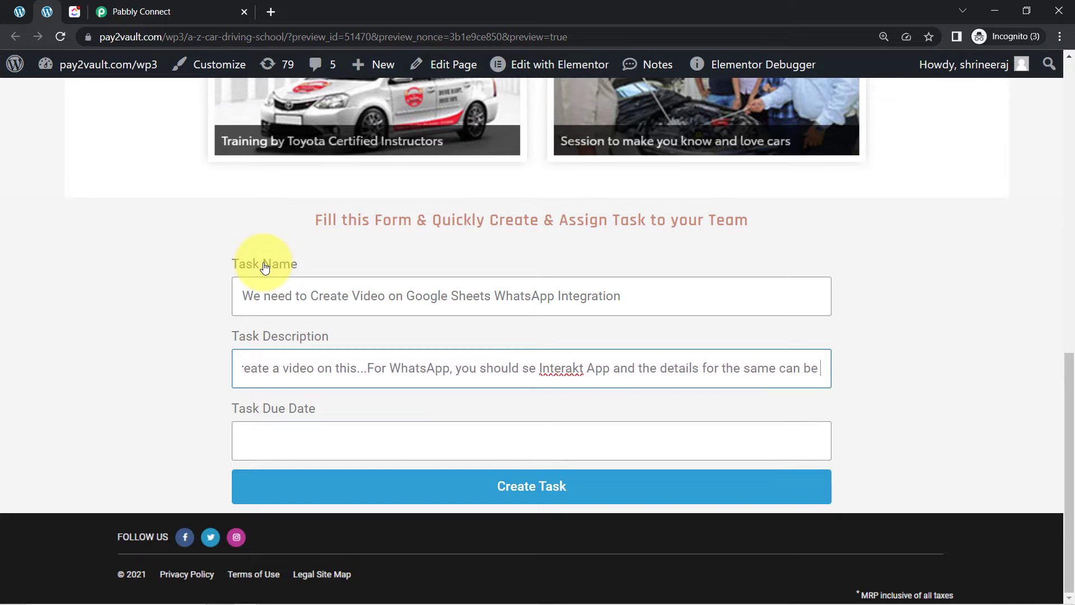
type("found in")
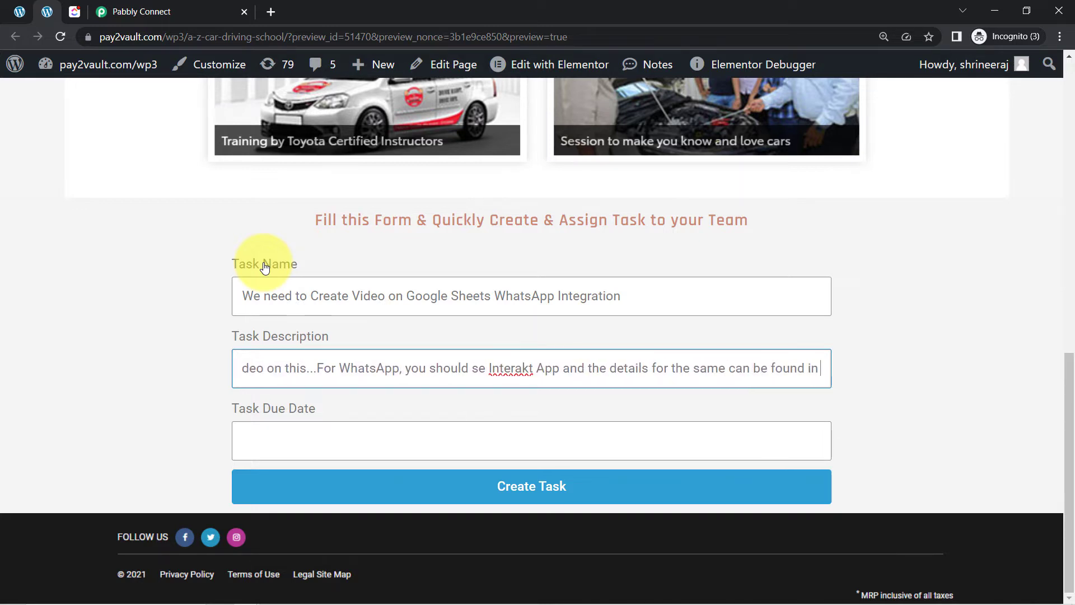
type("to the ")
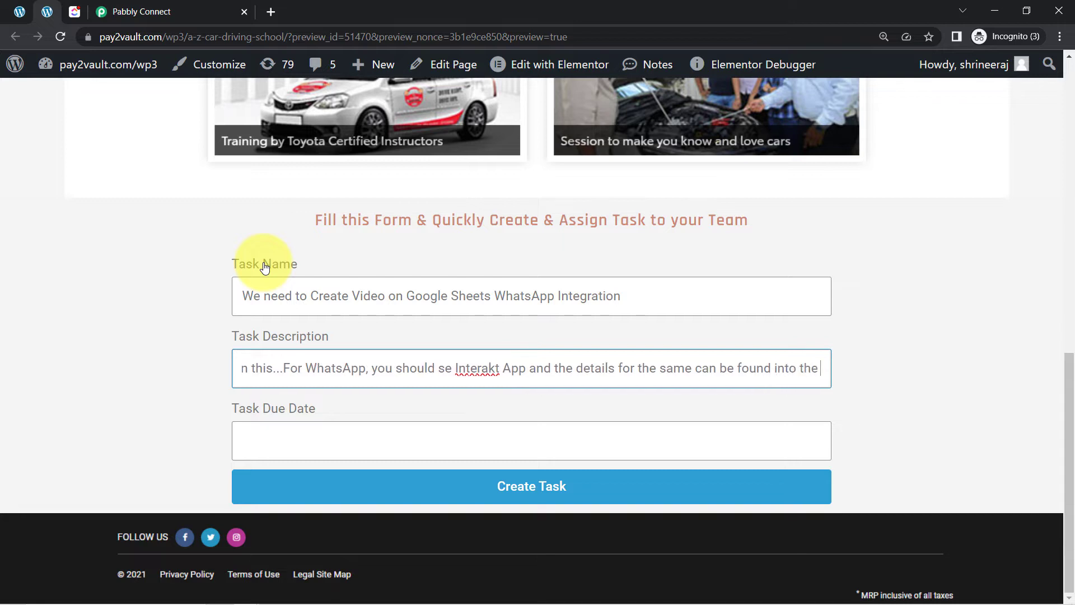
type("thread")
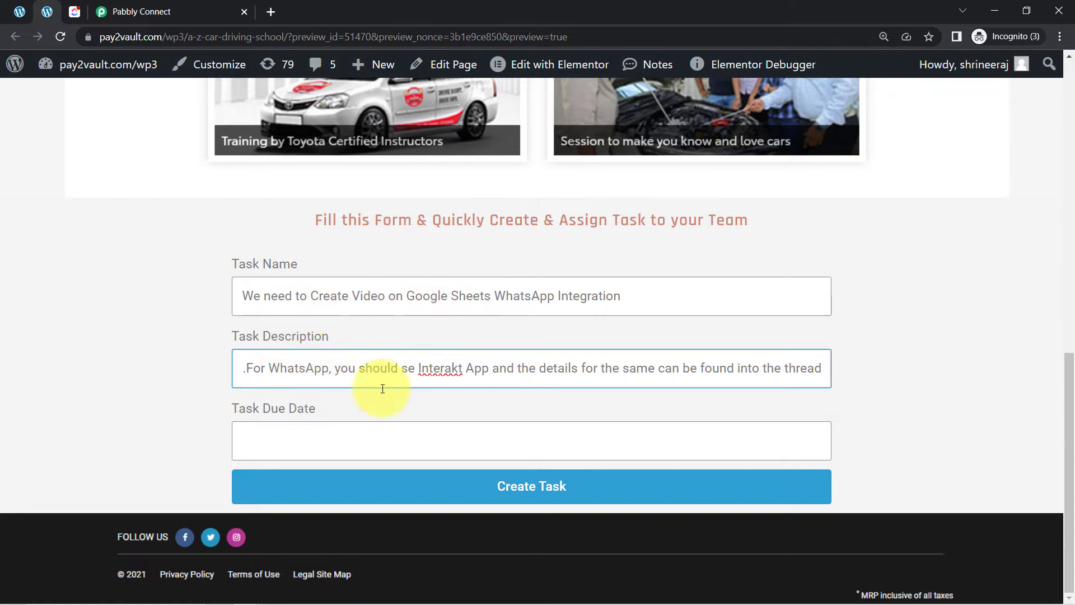
Set the Task Due Date of the test submission to 2023-03-03.
left_click(317, 439)
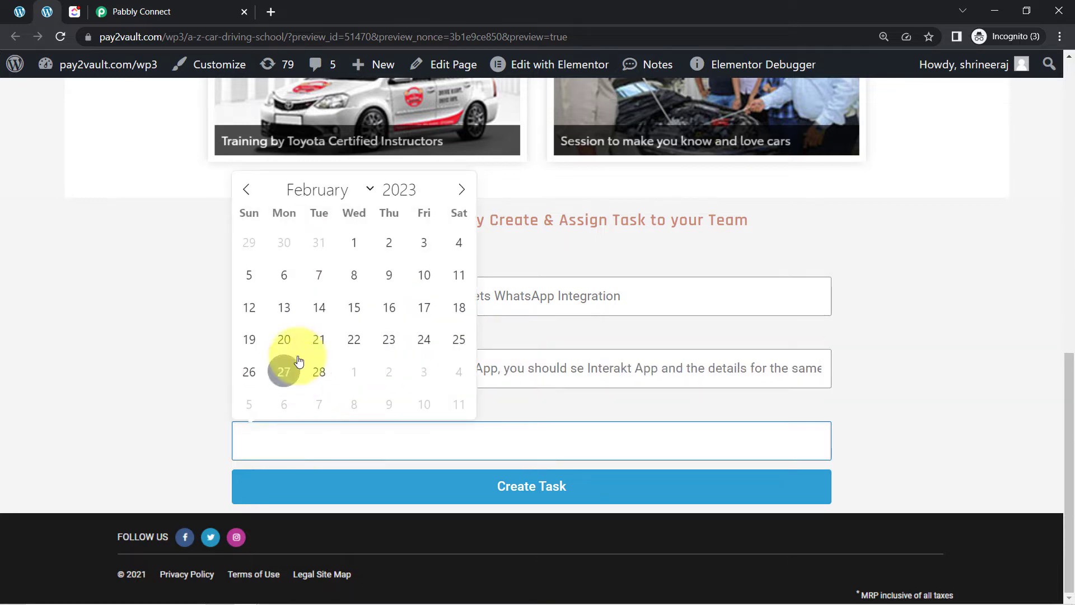
left_click(460, 192)
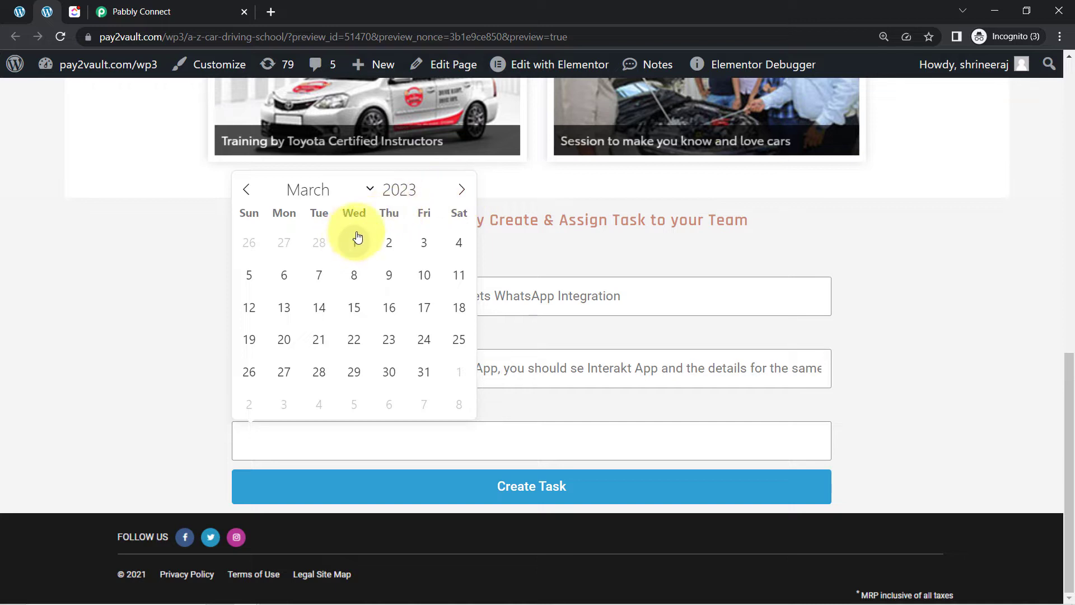
left_click(424, 246)
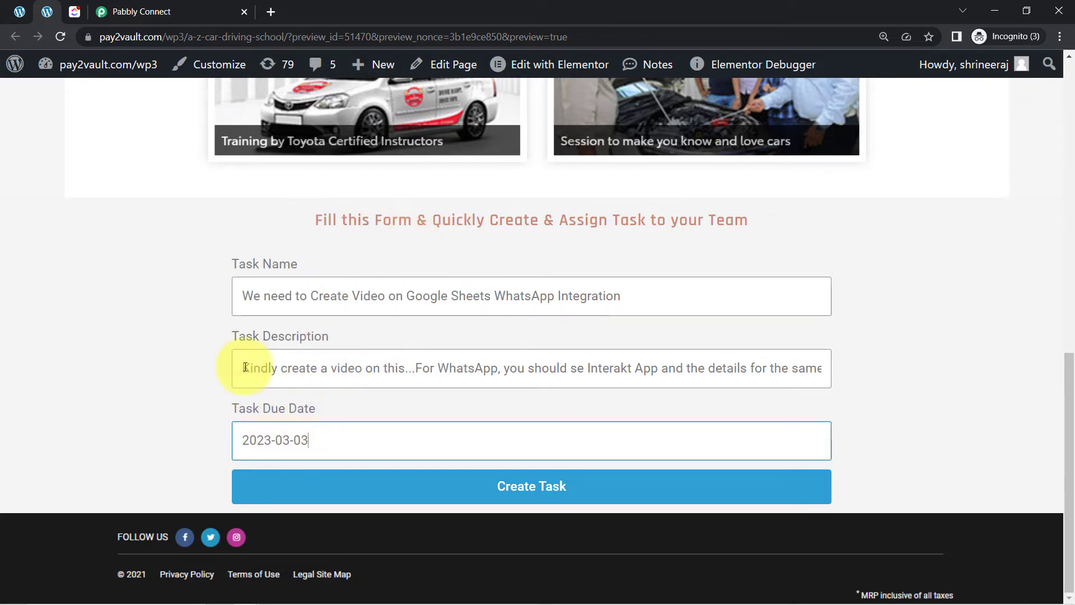
left_click(178, 368)
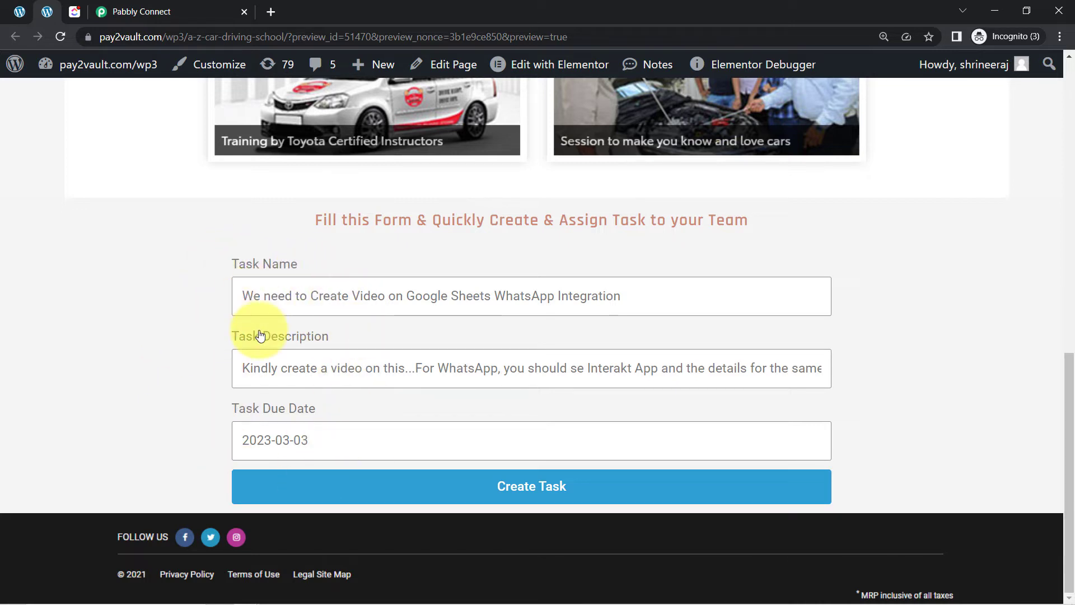
Look at the Pabbly board in ClickUp, and submit the completed test form on the website.
left_click(86, 18)
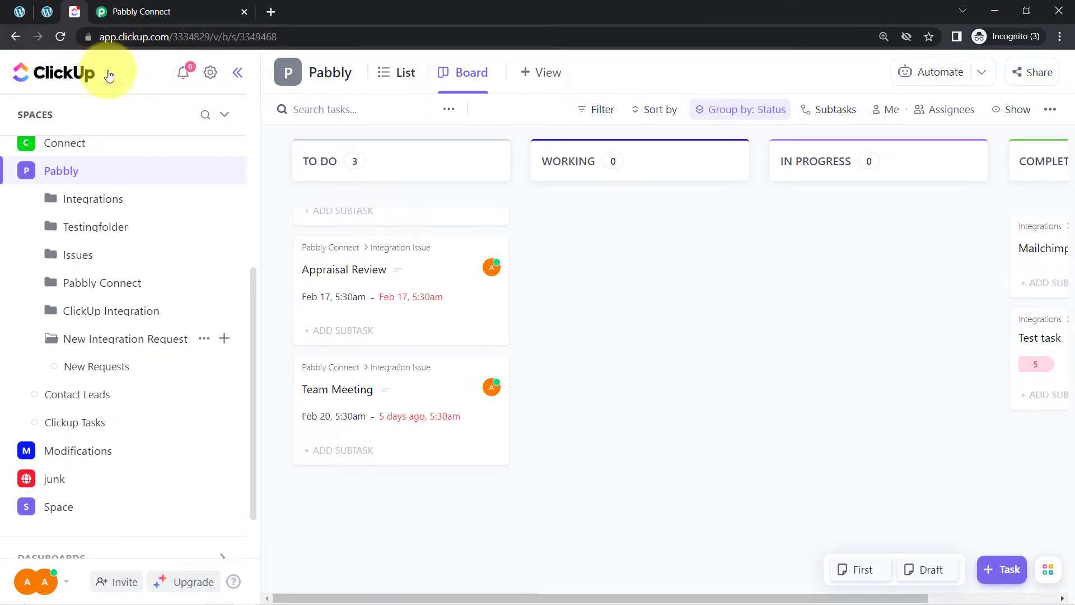
left_click(46, 12)
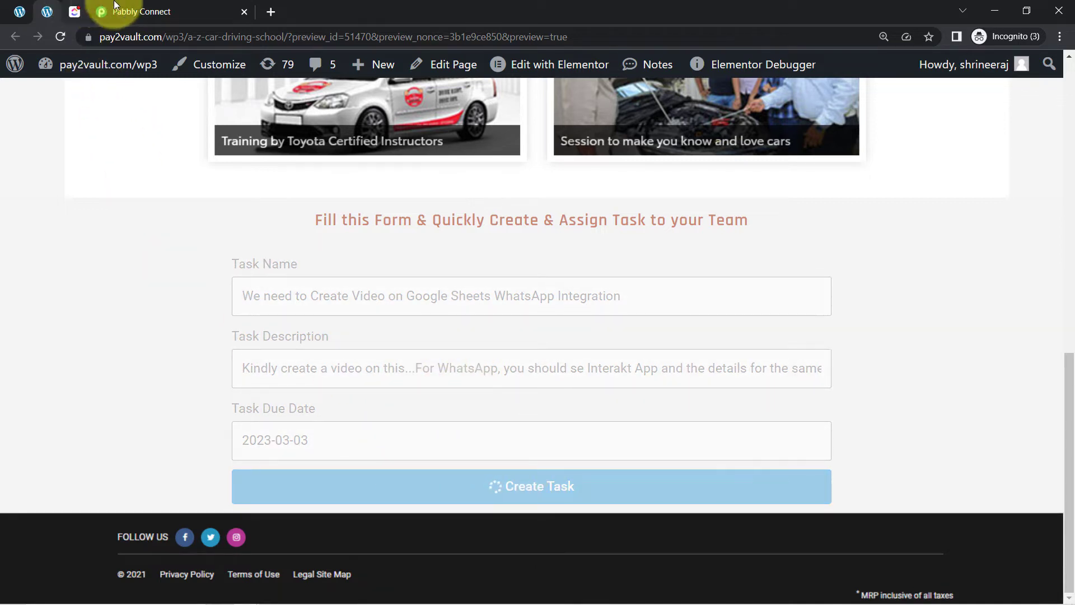
Return to Pabbly Connect and review the form data in the Elementor trigger's received response.
left_click(143, 13)
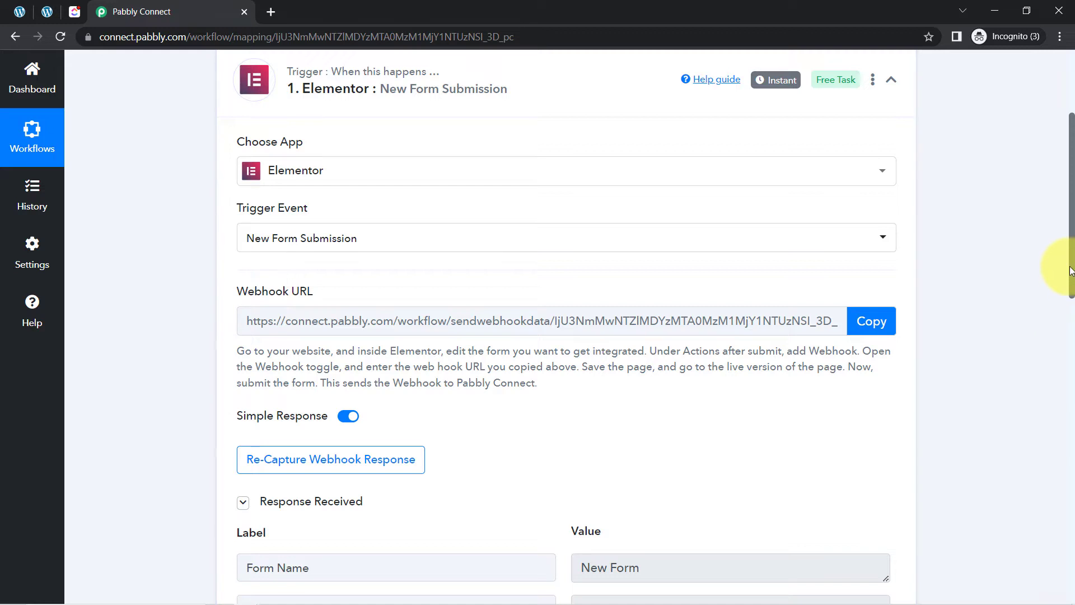
left_click_drag(1071, 271, 967, 206)
mouse_move(763, 168)
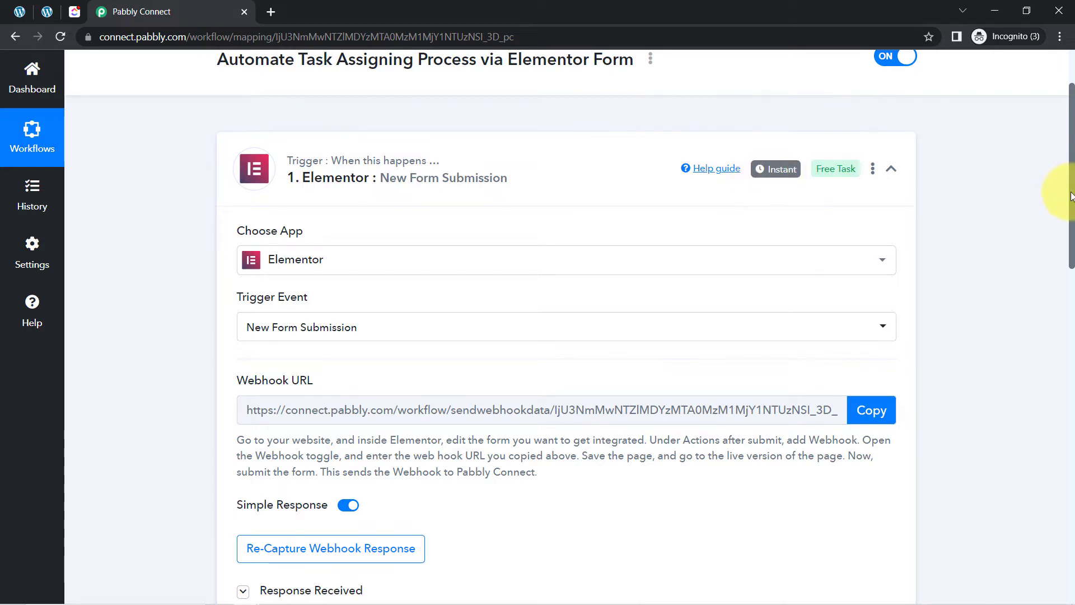
left_click_drag(1072, 196, 1068, 323)
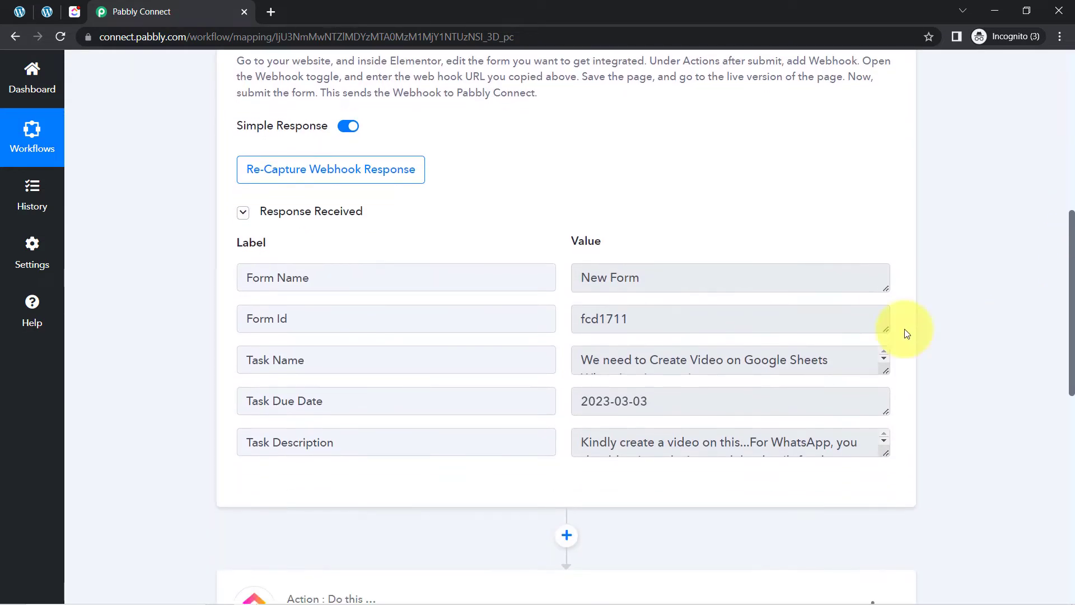
Examine the received webhook response, checking the form name, form ID, task name, due date and description, and enlarge the Task Name value.
left_click_drag(629, 277, 582, 278)
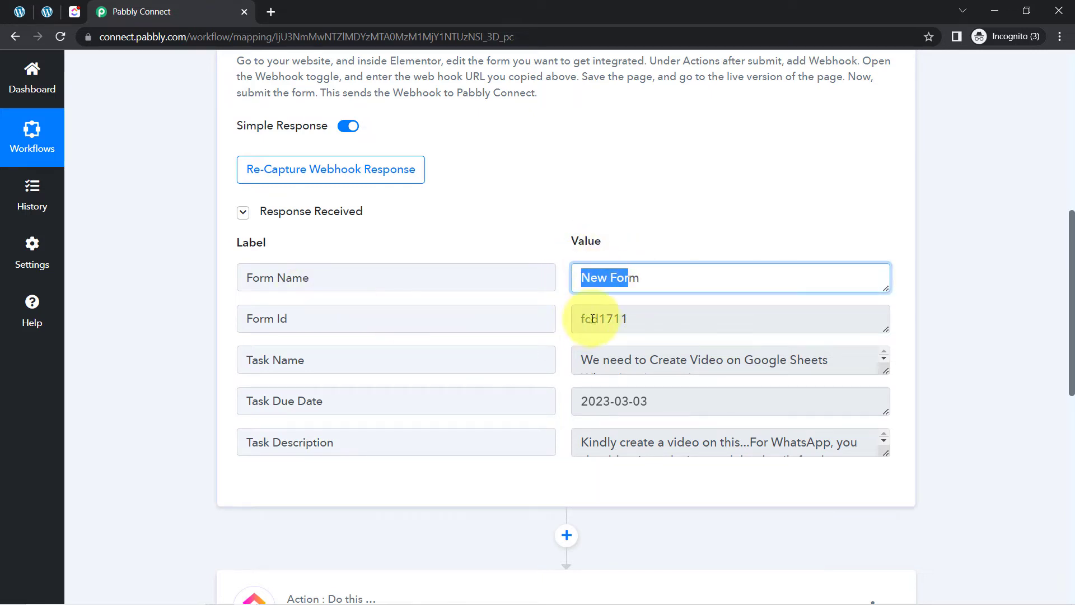
left_click_drag(621, 318, 562, 320)
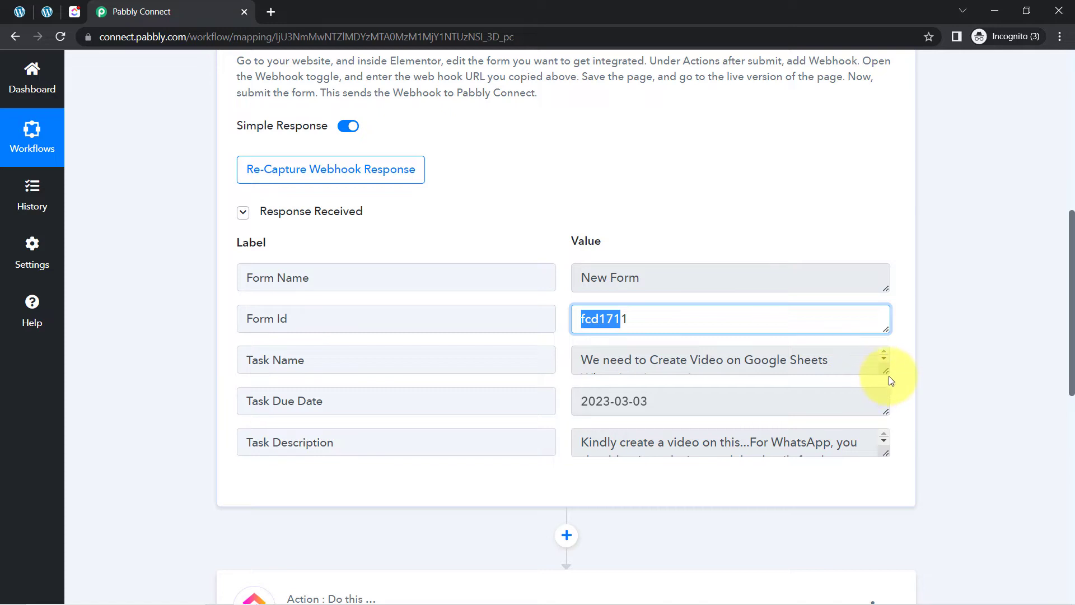
left_click_drag(887, 373, 885, 400)
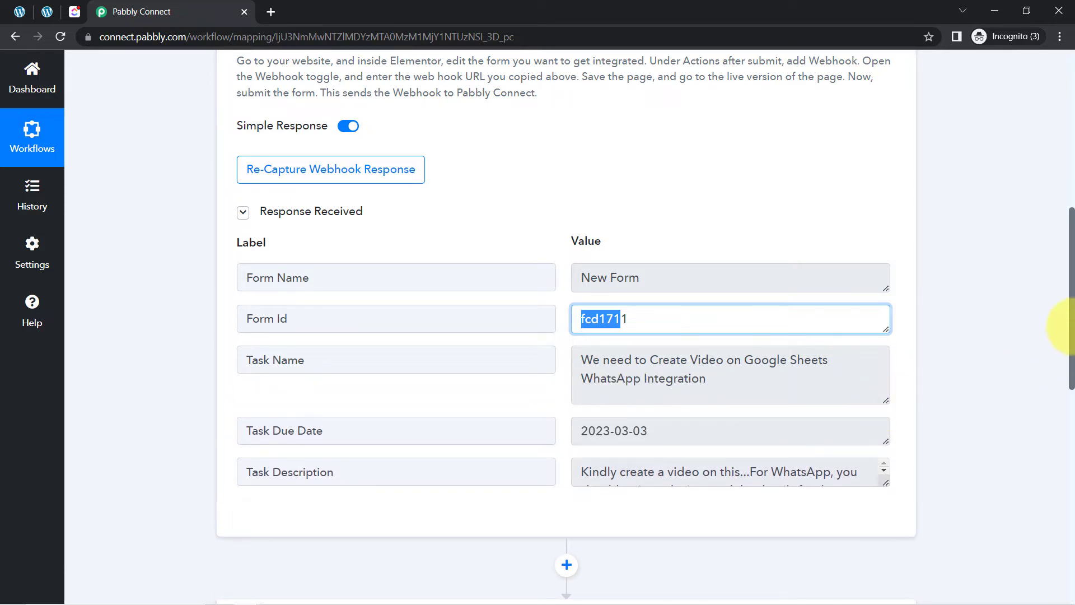
scroll(1060, 327, "down", 1)
left_click_drag(288, 317, 245, 332)
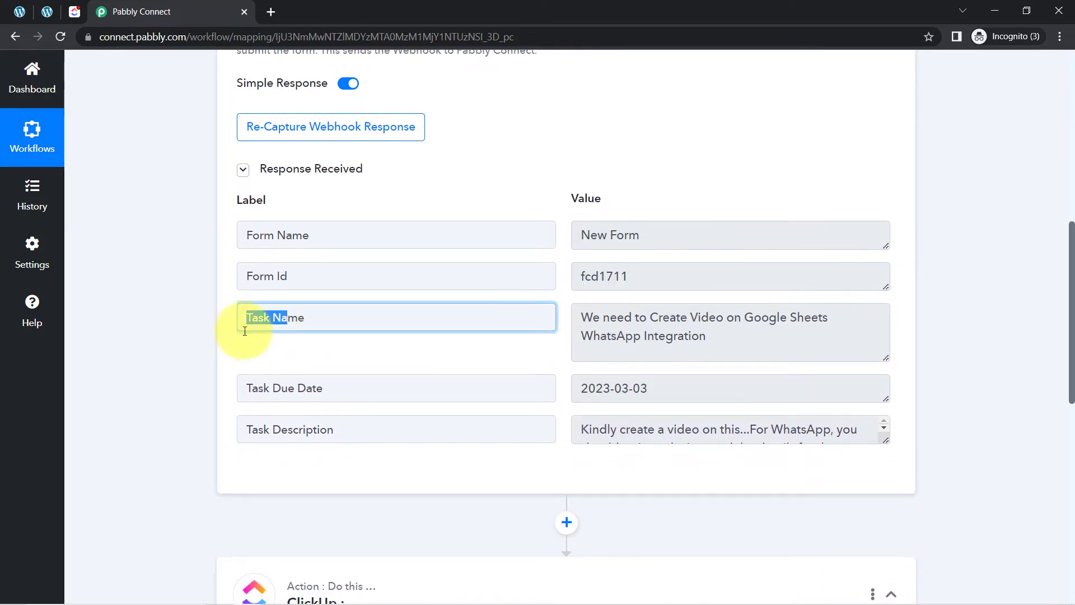
left_click_drag(246, 388, 290, 388)
left_click_drag(298, 430, 263, 431)
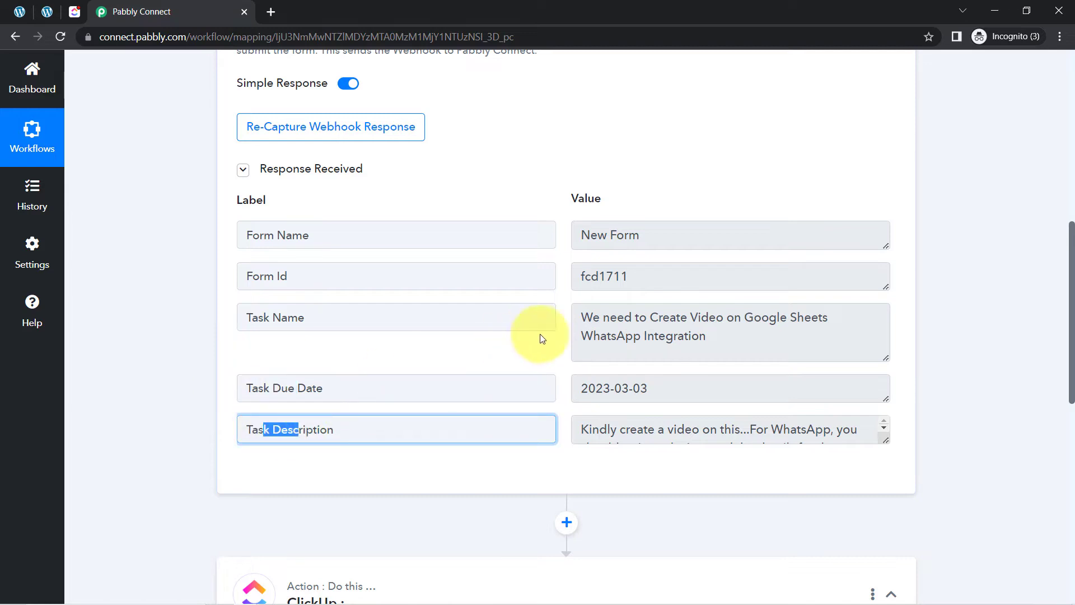
left_click_drag(609, 318, 670, 336)
left_click_drag(680, 394, 679, 420)
left_click_drag(609, 317, 633, 336)
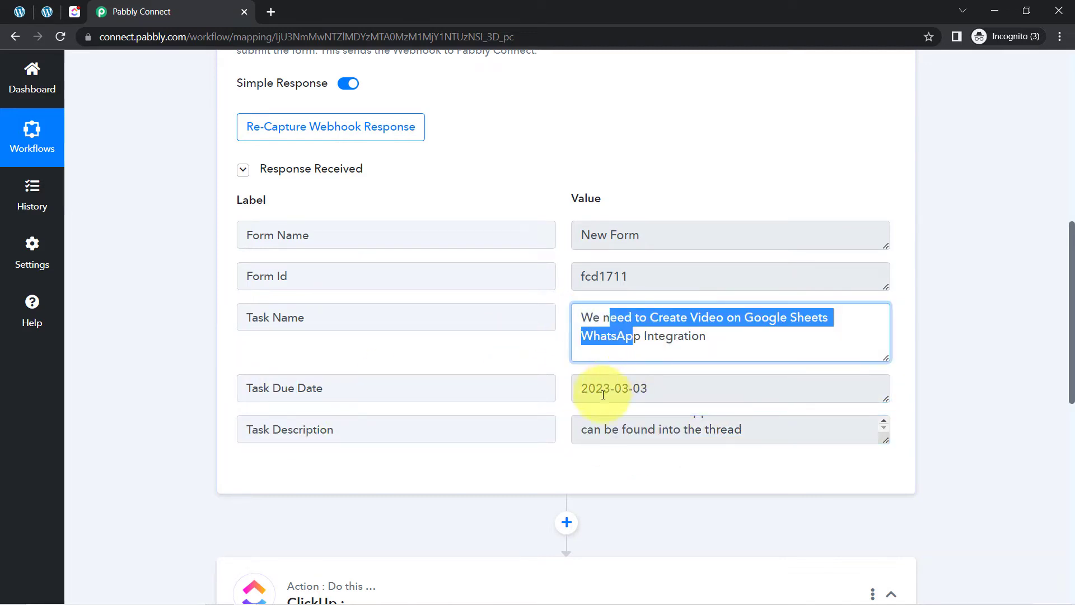
left_click_drag(603, 395, 641, 395)
left_click_drag(622, 436, 709, 434)
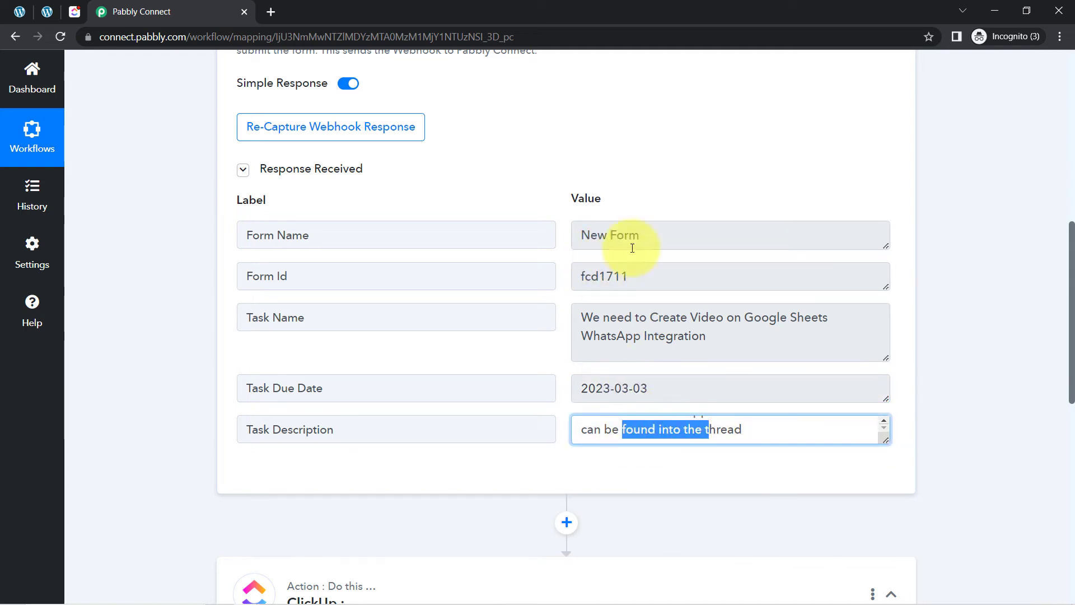
Set the ClickUp action event to Create Task and start a new ClickUp connection, reading where its API token is found.
scroll(1073, 289, "down", 7)
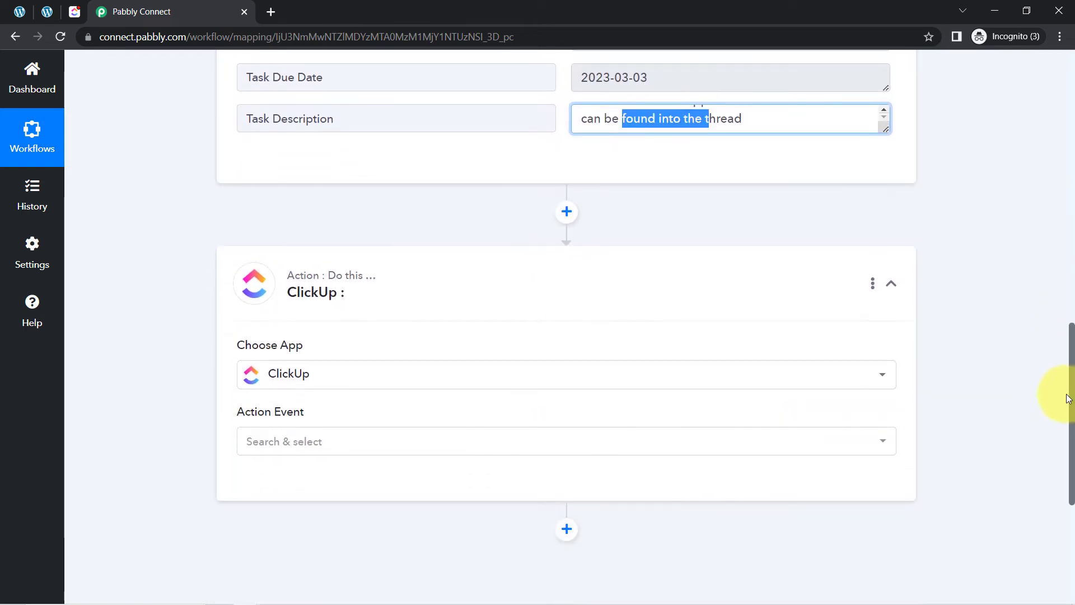
left_click(287, 351)
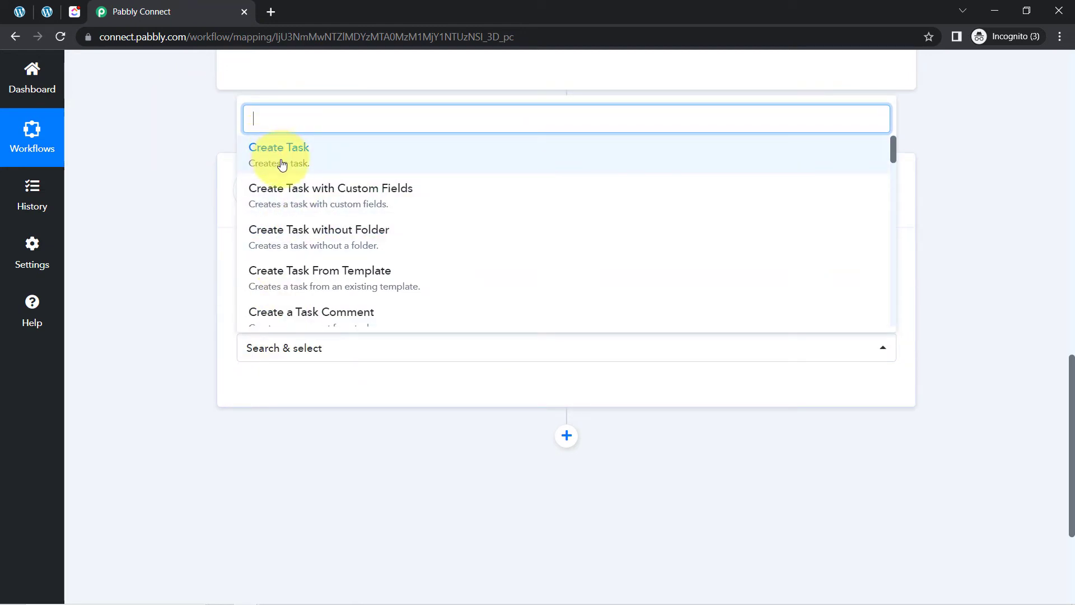
left_click(308, 170)
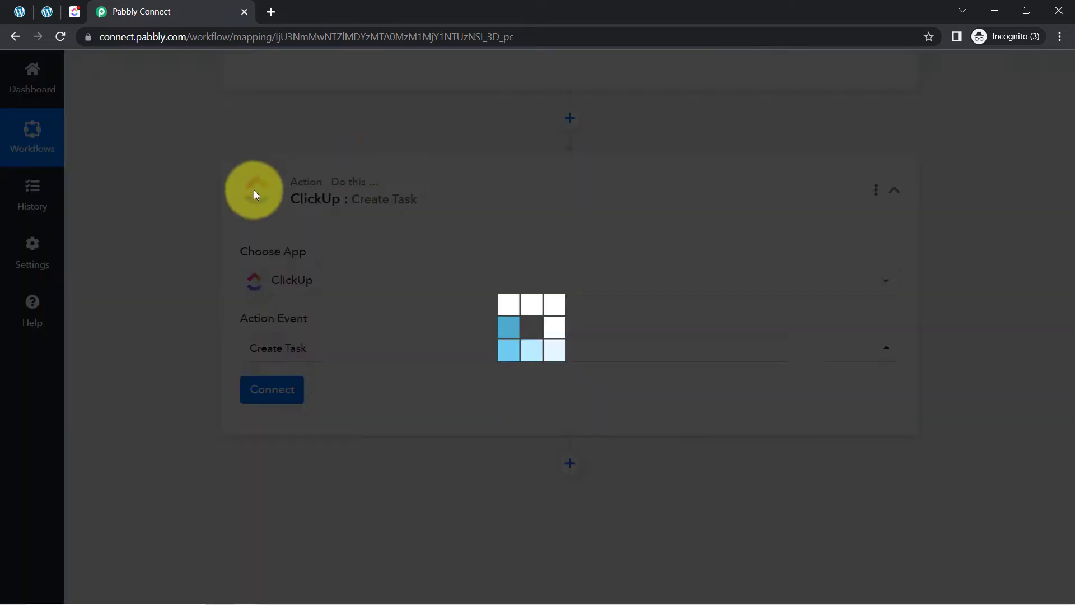
left_click(270, 392)
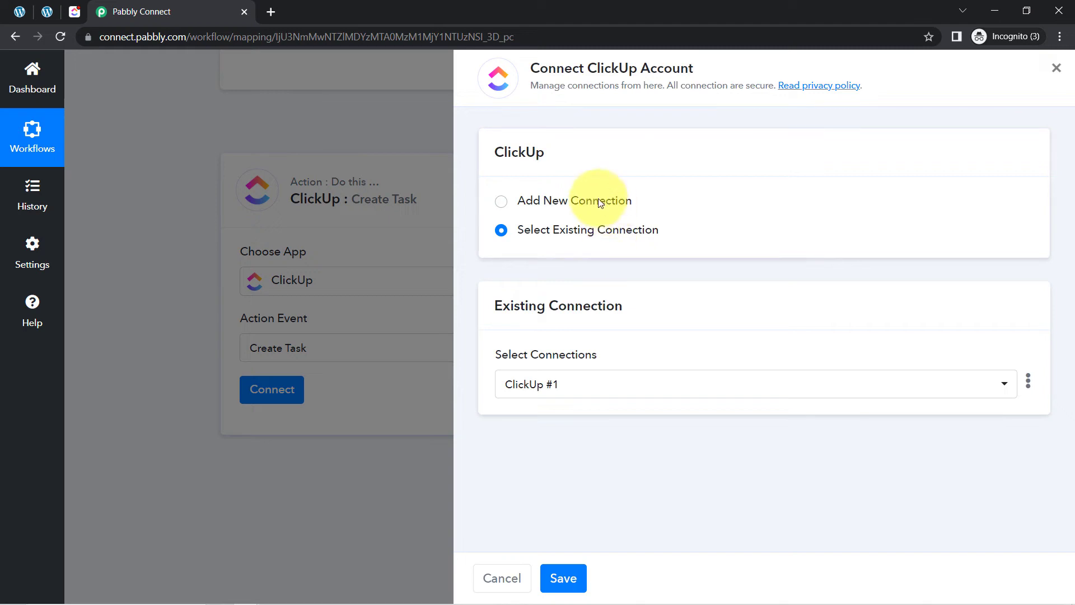
left_click(597, 198)
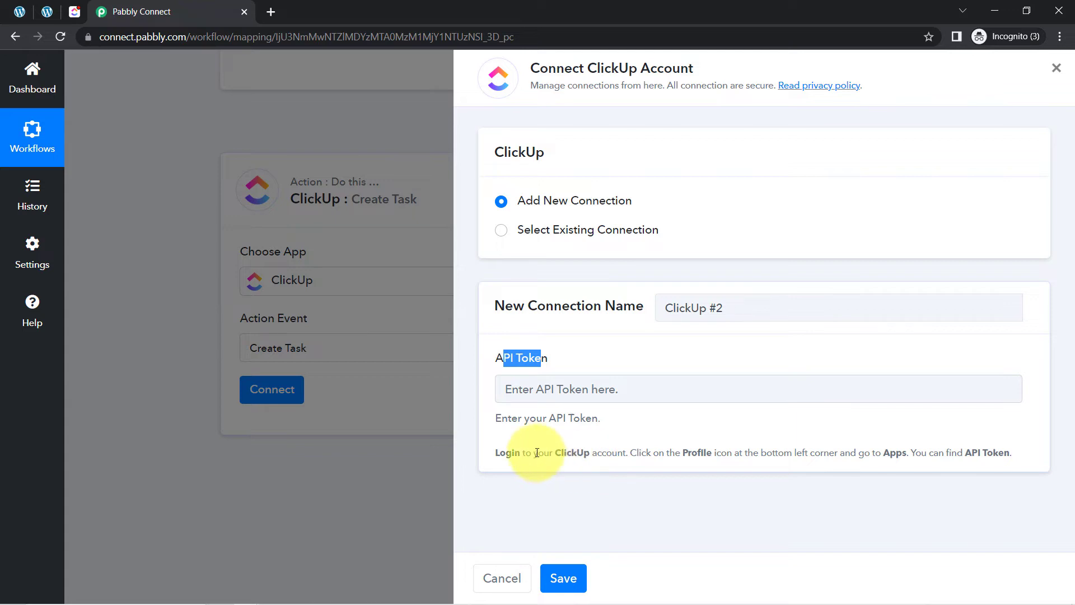
left_click_drag(646, 458, 866, 458)
left_click(866, 458)
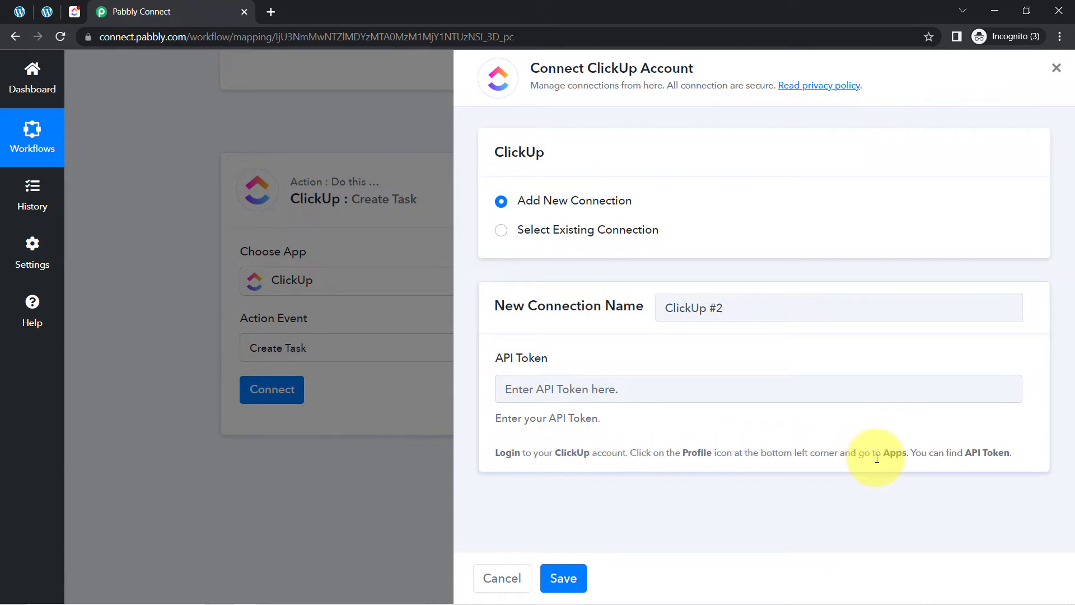
Copy the API token from the Apps settings in ClickUp, and save the new Pabbly Connect connection with that API token.
left_click(69, 14)
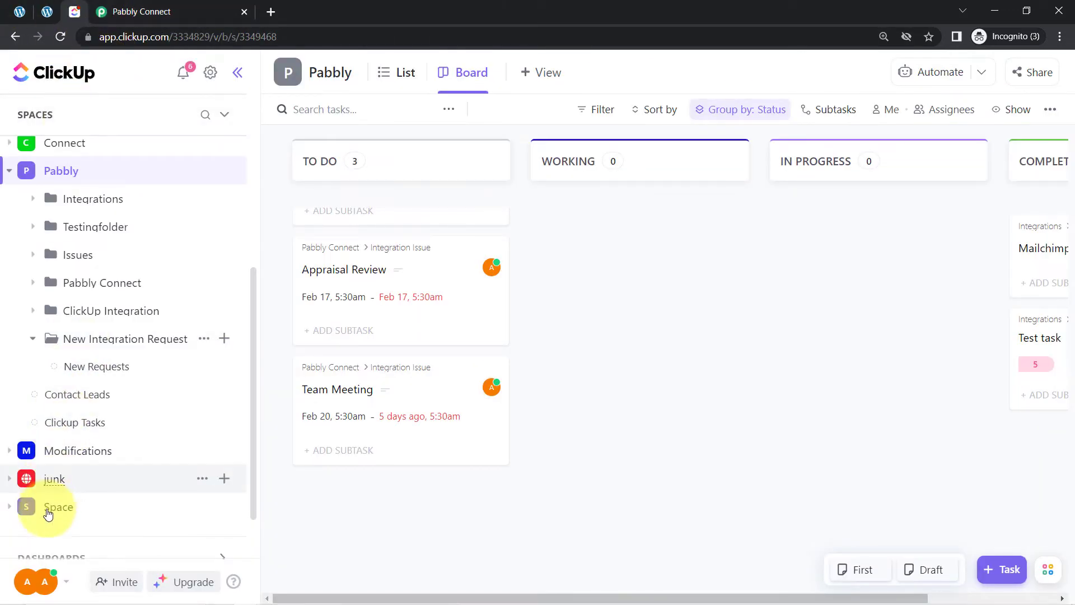
left_click(26, 582)
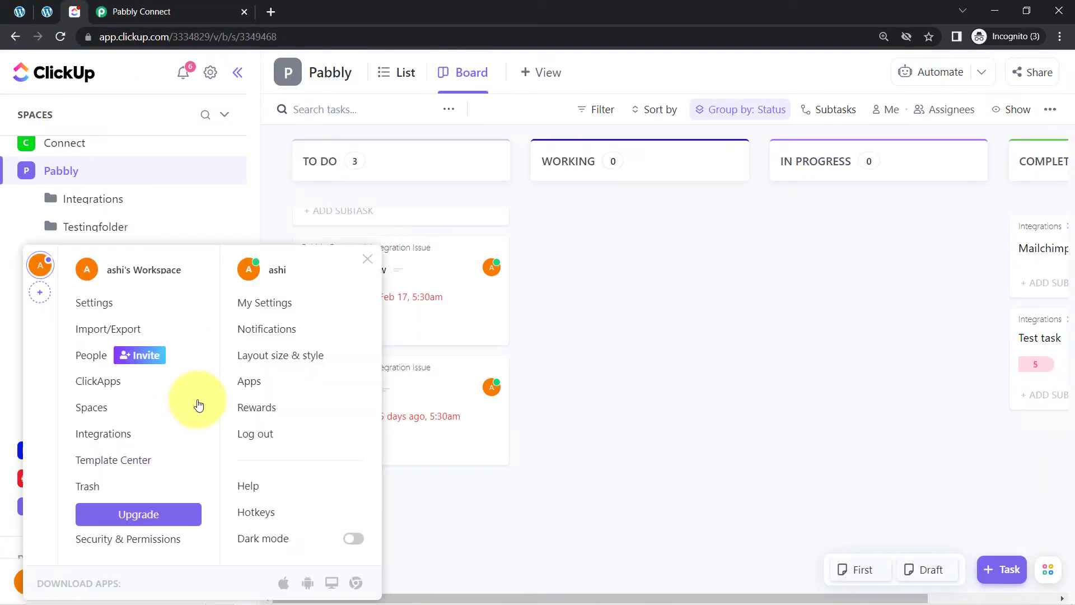
left_click(253, 392)
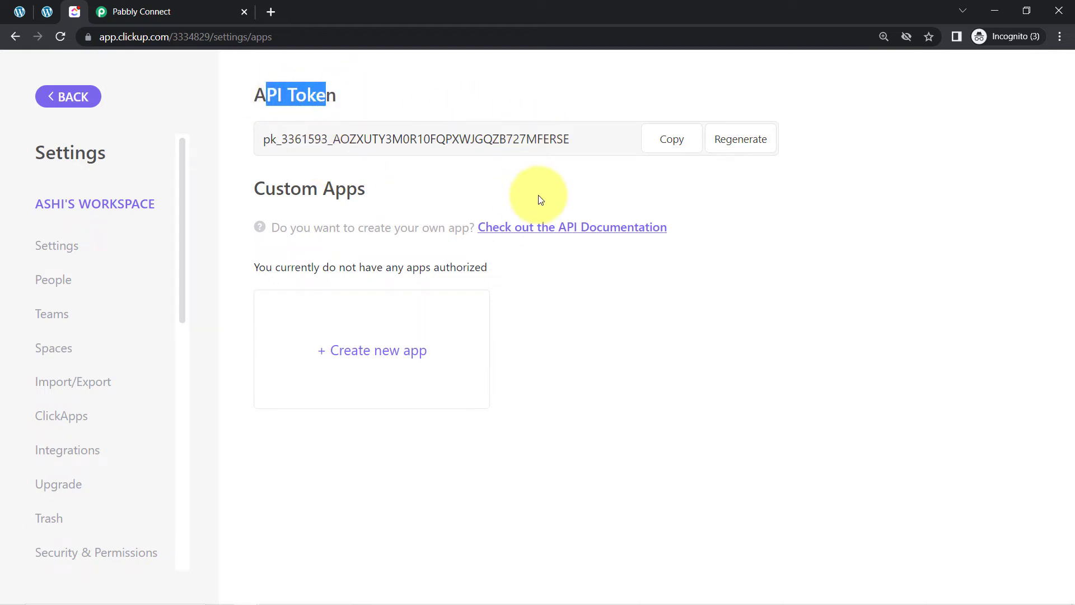
left_click(191, 4)
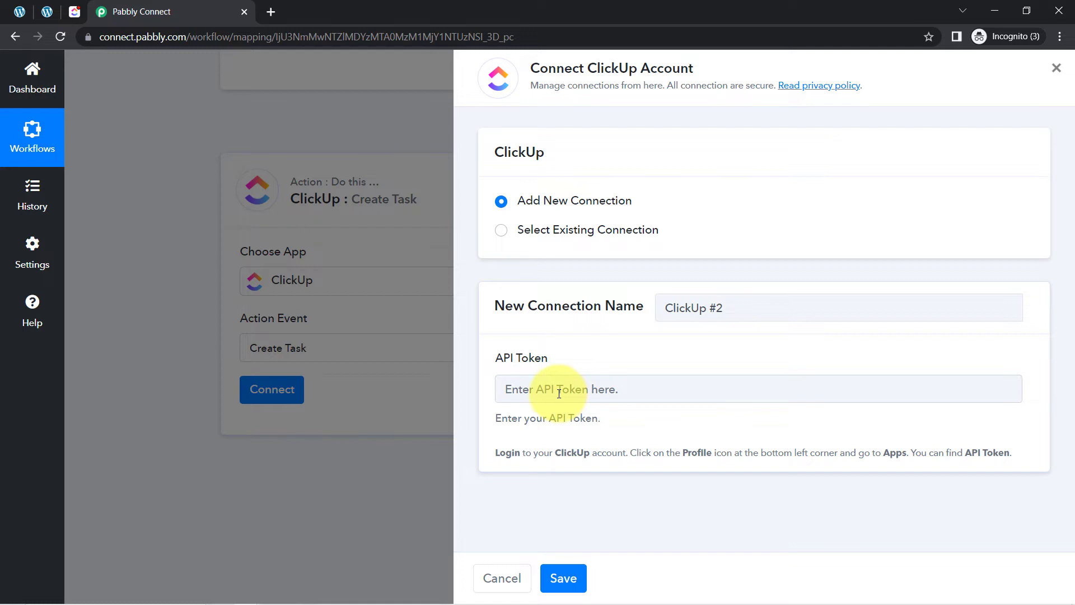
left_click(573, 386)
key("ctrl+v")
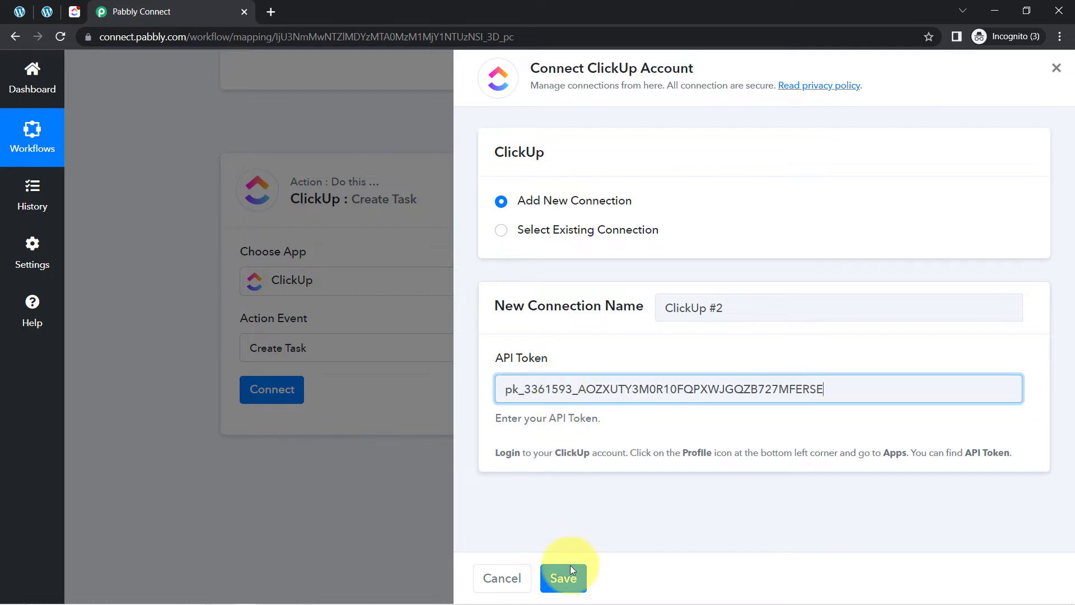
left_click(572, 577)
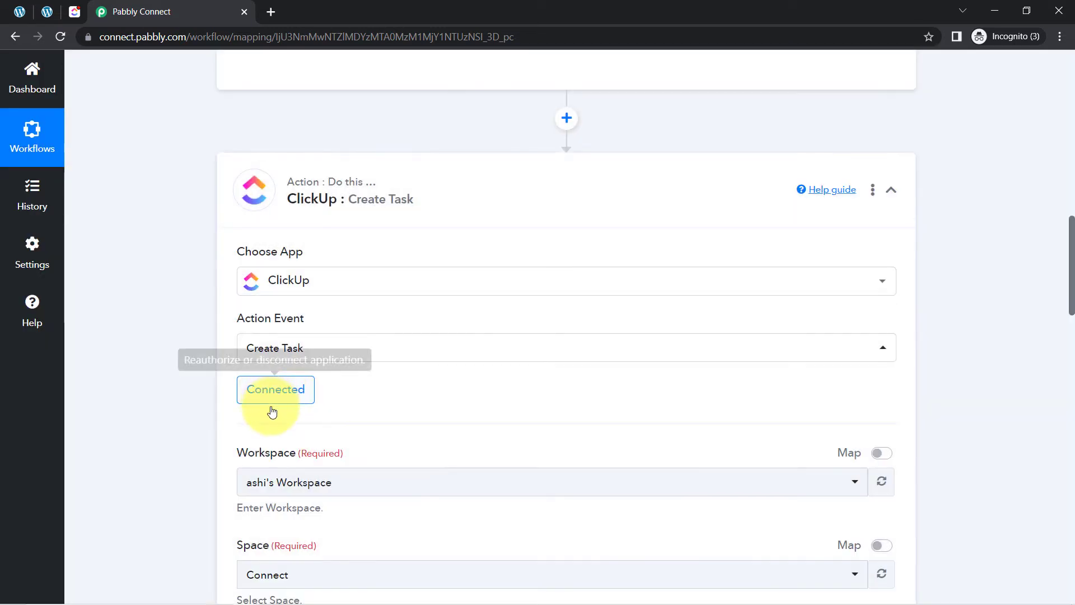
Review the Create Task action's Workspace, Space, Folder Name and List Name fields, checking which workspaces and spaces are available.
left_click_drag(1070, 285, 1073, 352)
left_click_drag(256, 172, 270, 172)
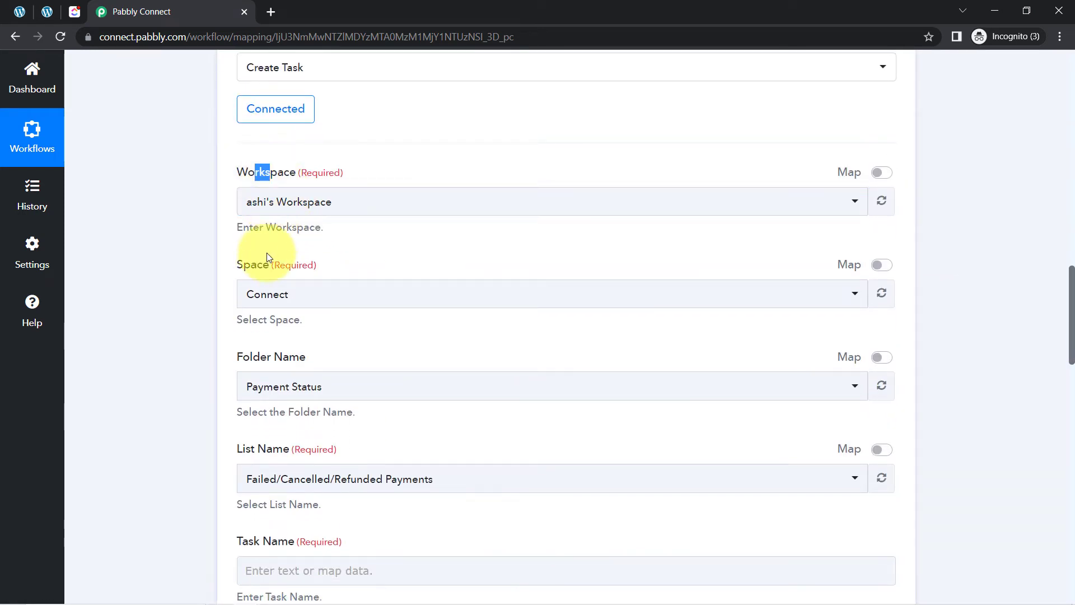
left_click_drag(305, 357, 247, 356)
left_click_drag(290, 449, 251, 449)
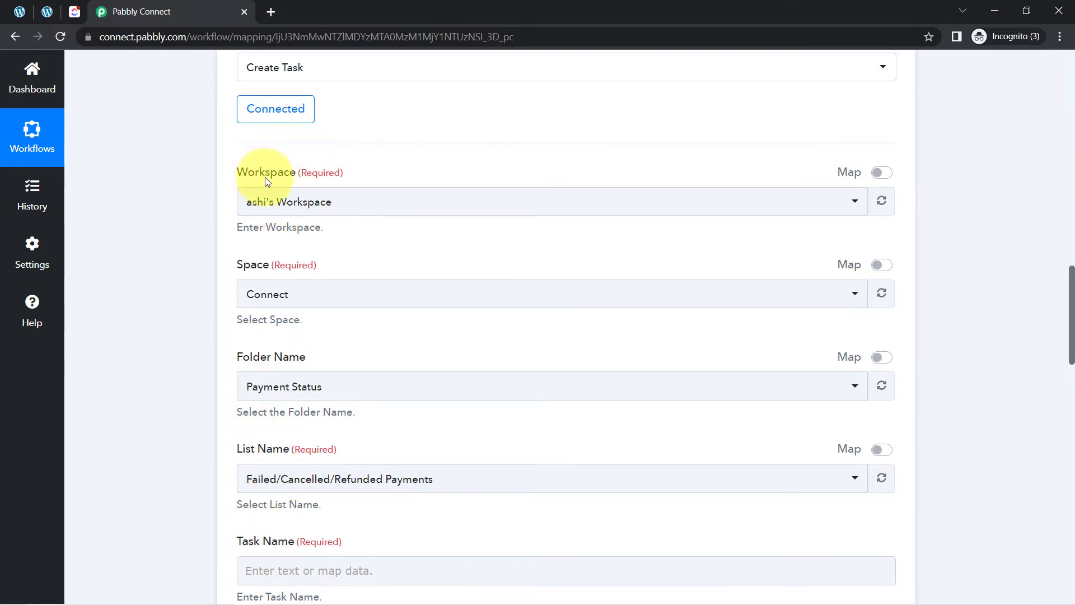
left_click(268, 208)
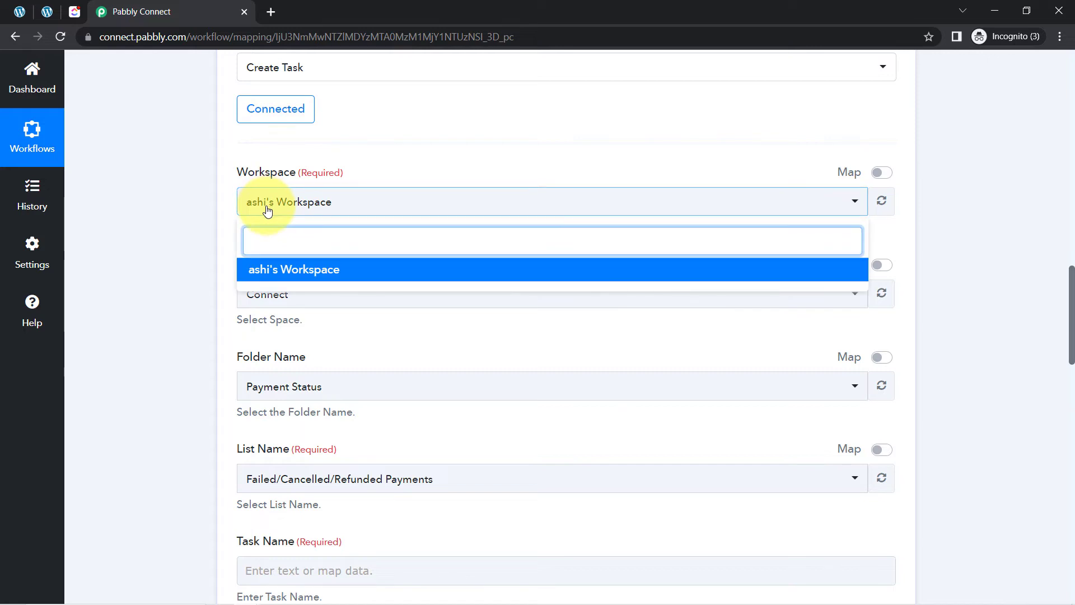
left_click(268, 208)
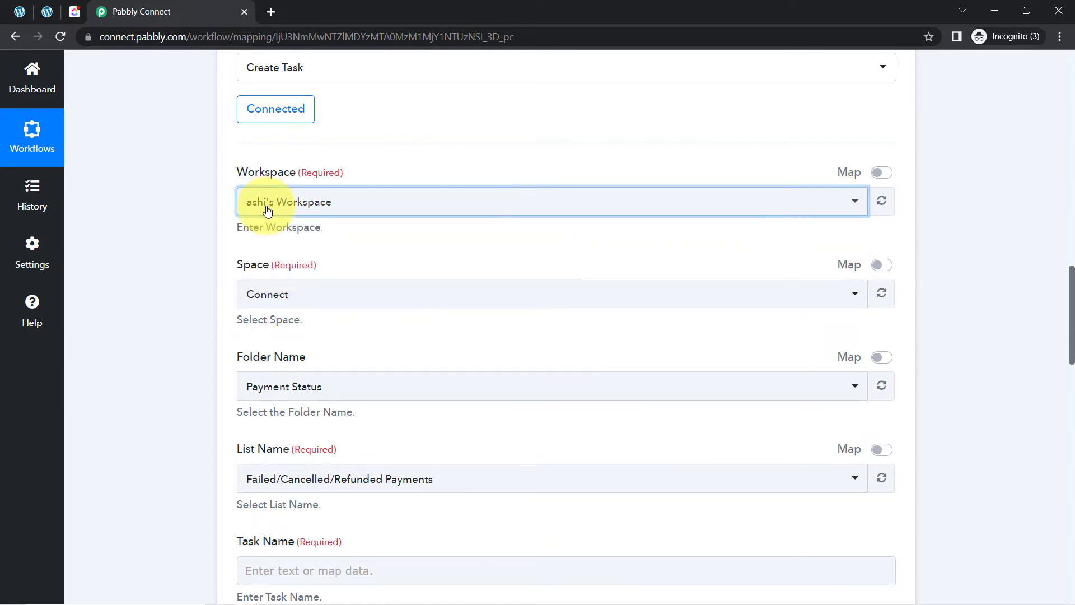
double_click(253, 266)
left_click(259, 294)
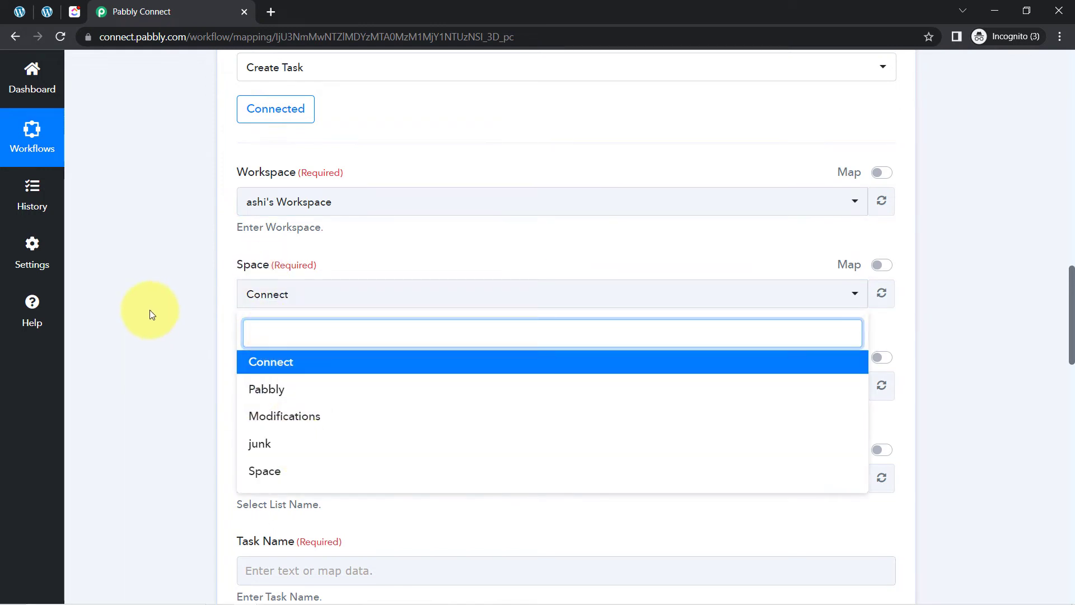
left_click(149, 310)
Check the folders of the Pabbly space in ClickUp, and set the Create Task action's Space to Pabbly in Pabbly Connect.
left_click(79, 11)
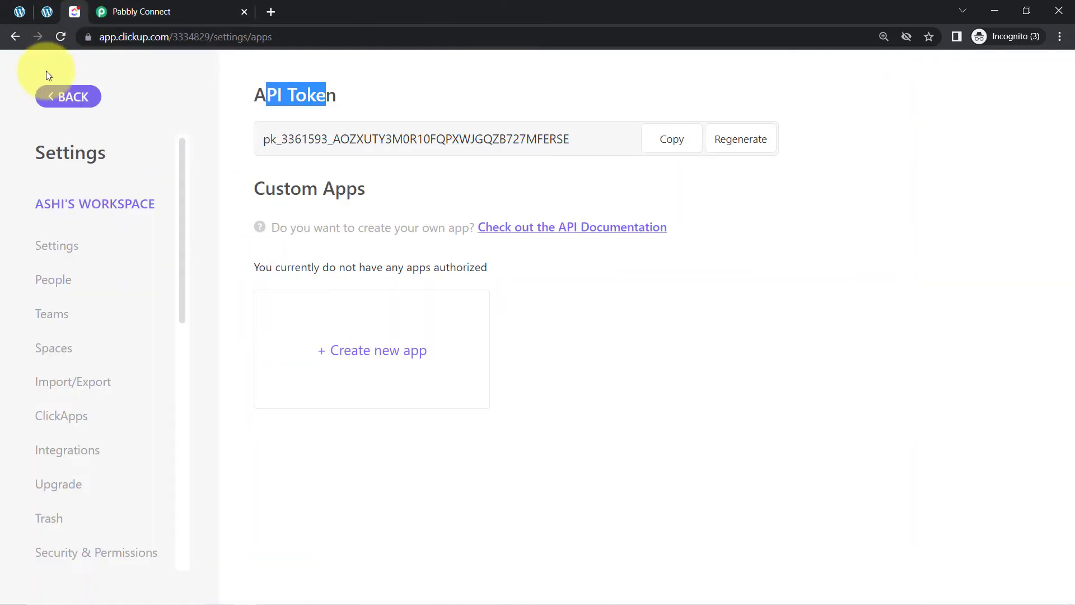
left_click(65, 96)
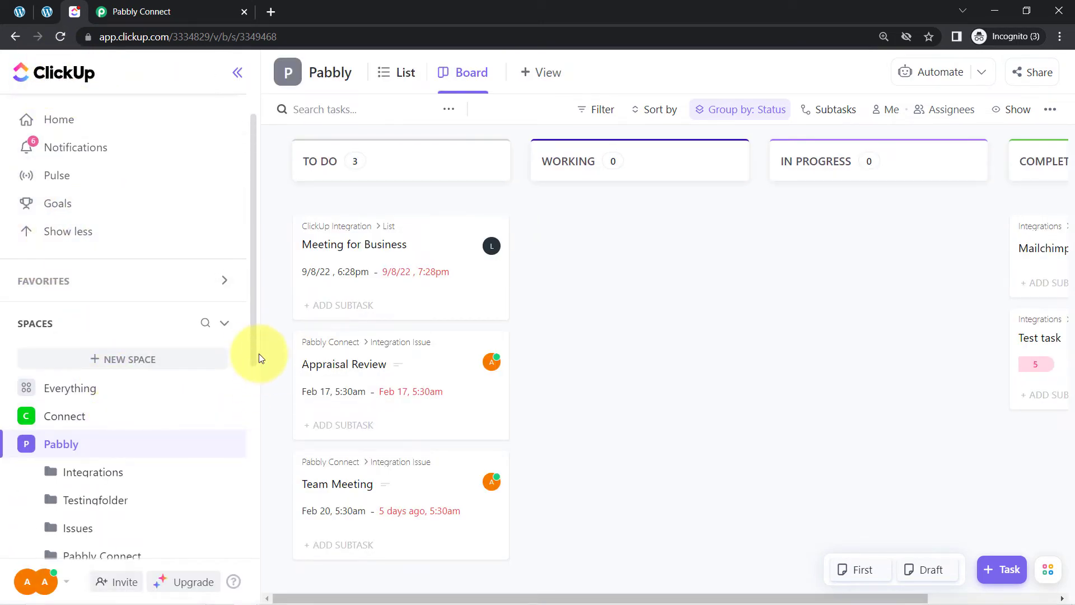
left_click_drag(252, 350, 235, 429)
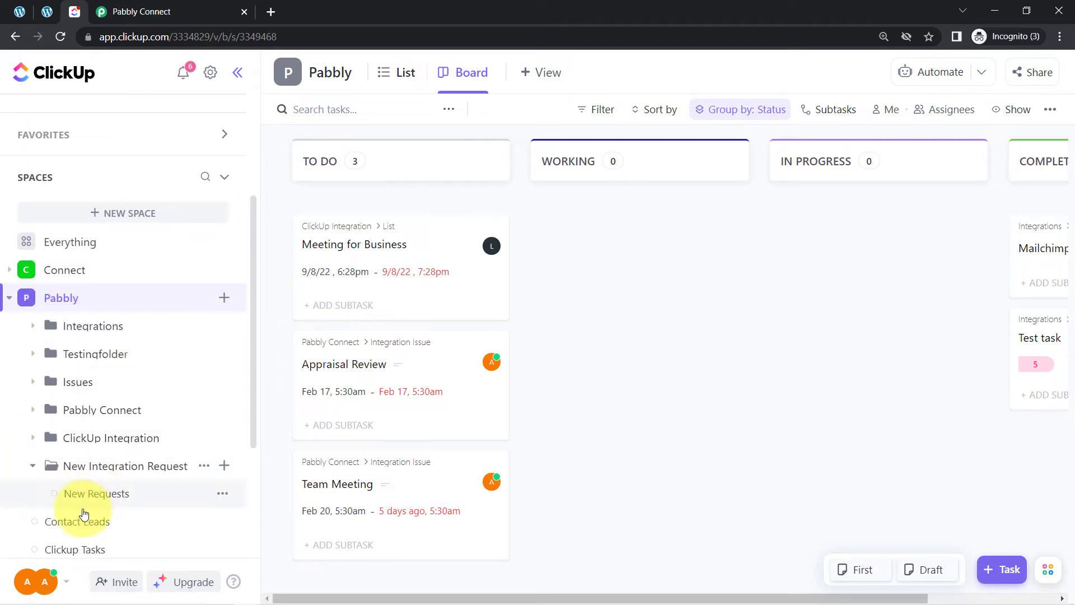
left_click_drag(254, 395, 254, 489)
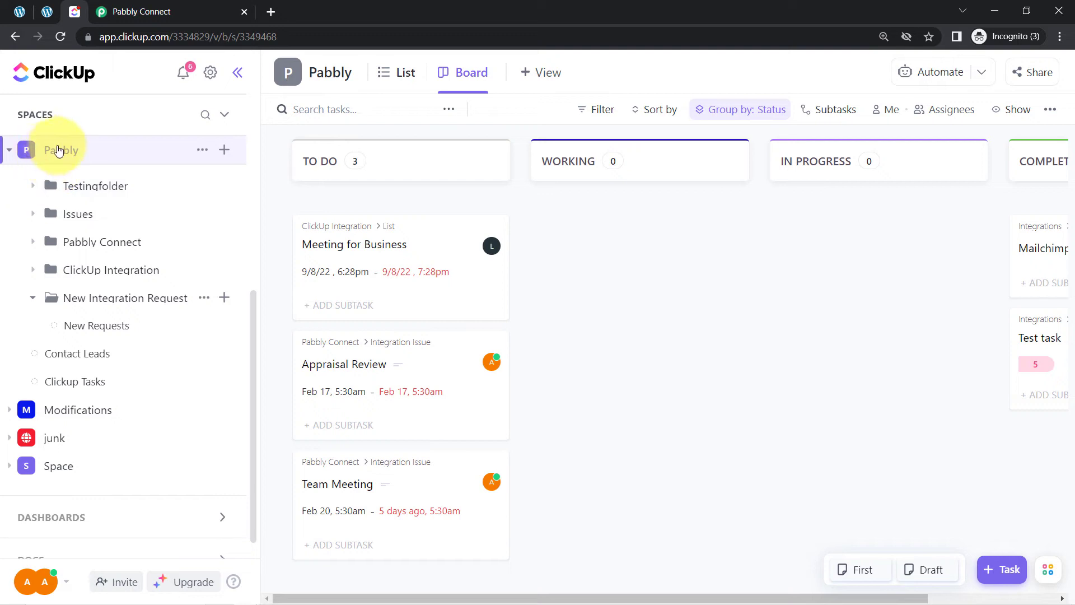
left_click(138, 6)
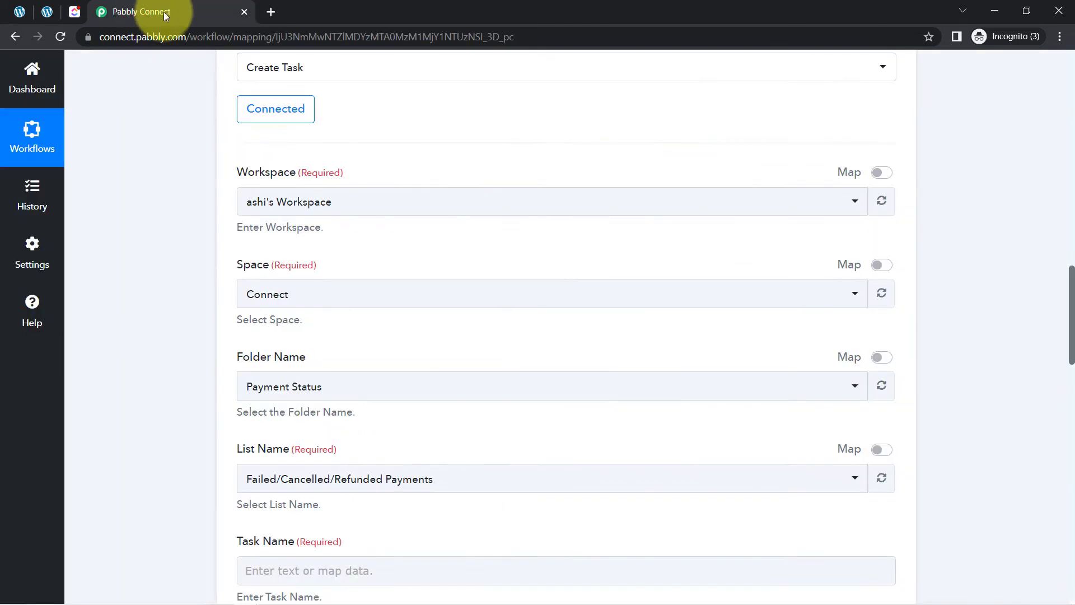
left_click(276, 289)
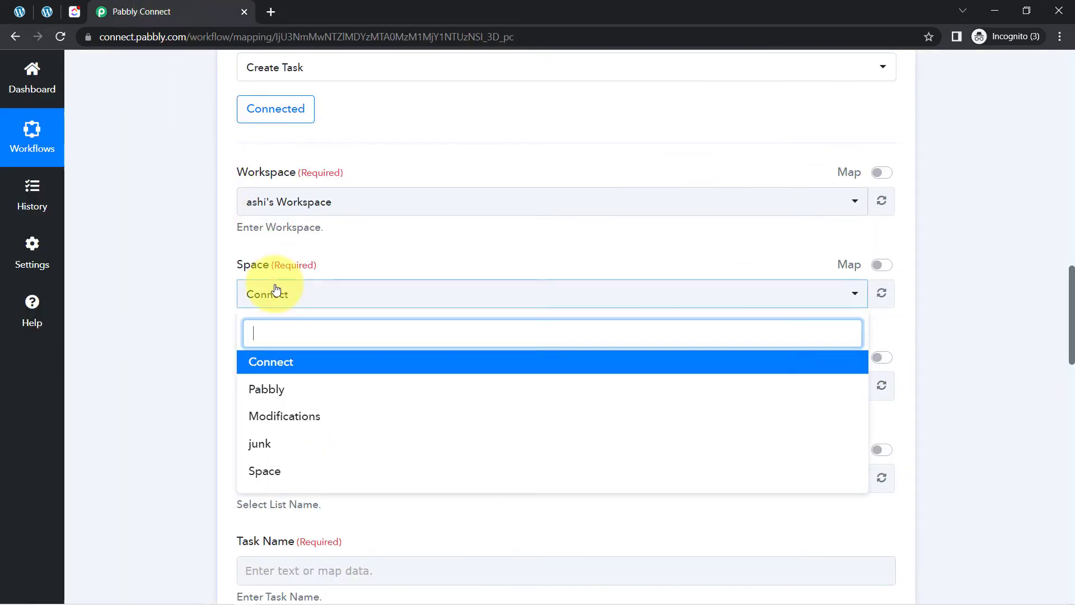
left_click(305, 396)
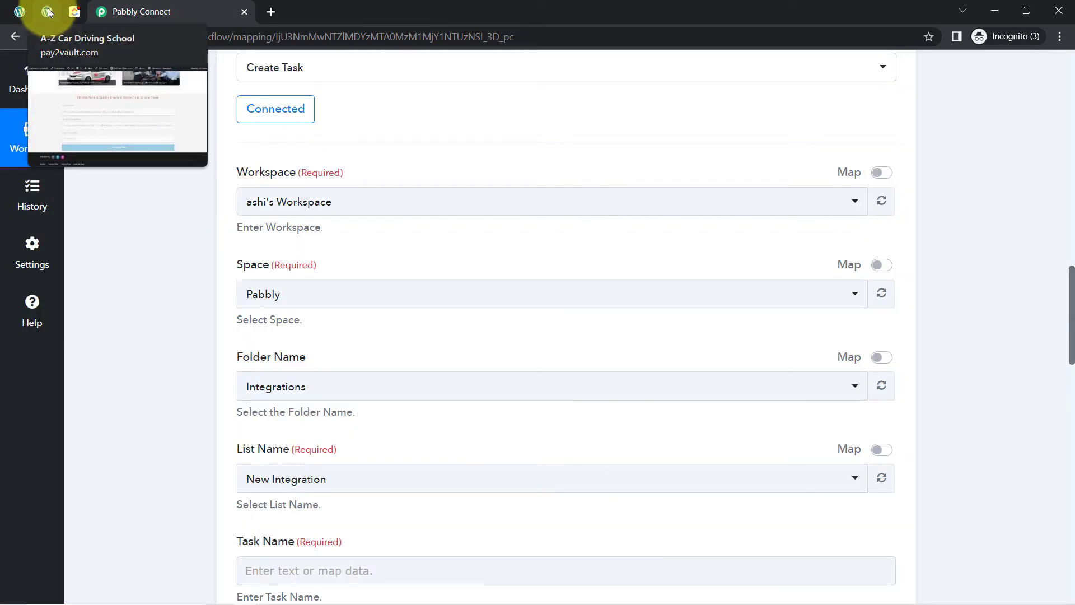
Check the Pabbly Connect folder in ClickUp, and set the Create Task action's Folder Name to Pabbly Connect in Pabbly Connect.
left_click(48, 11)
left_click(75, 11)
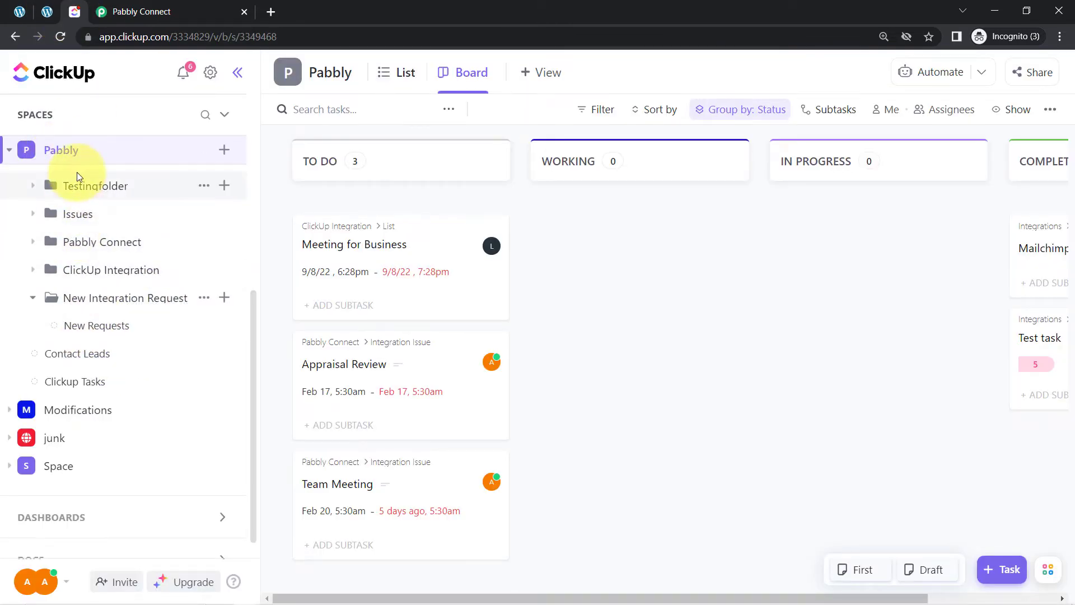
left_click(97, 245)
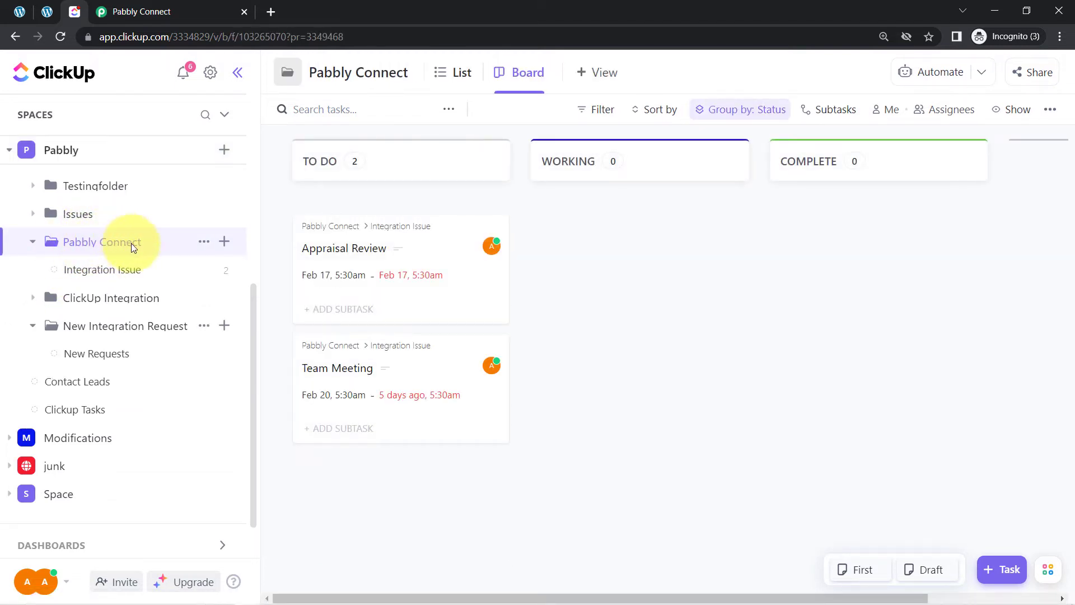
left_click(122, 4)
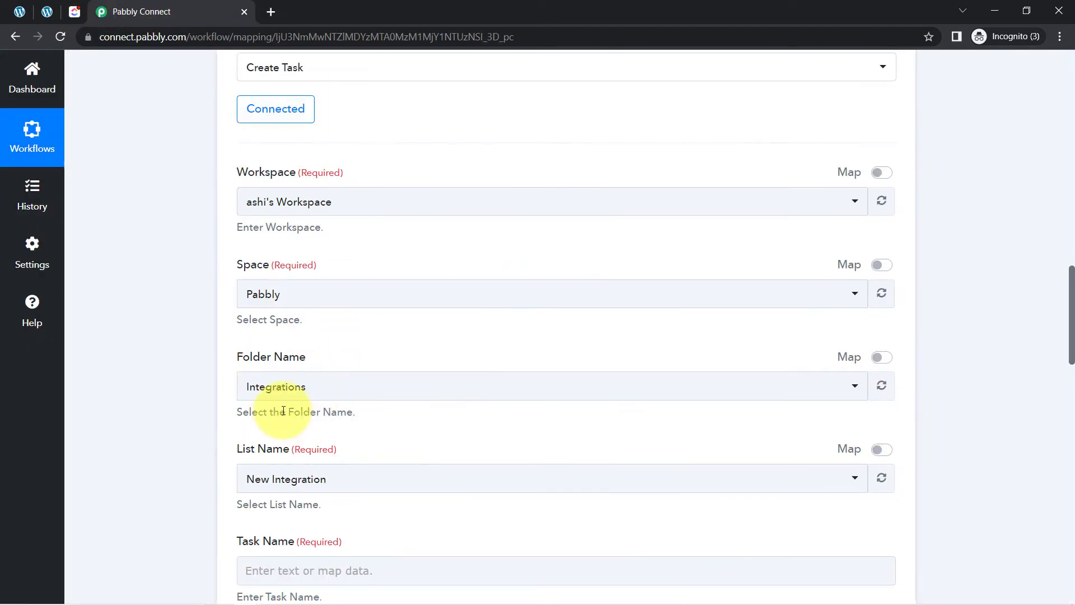
left_click(254, 386)
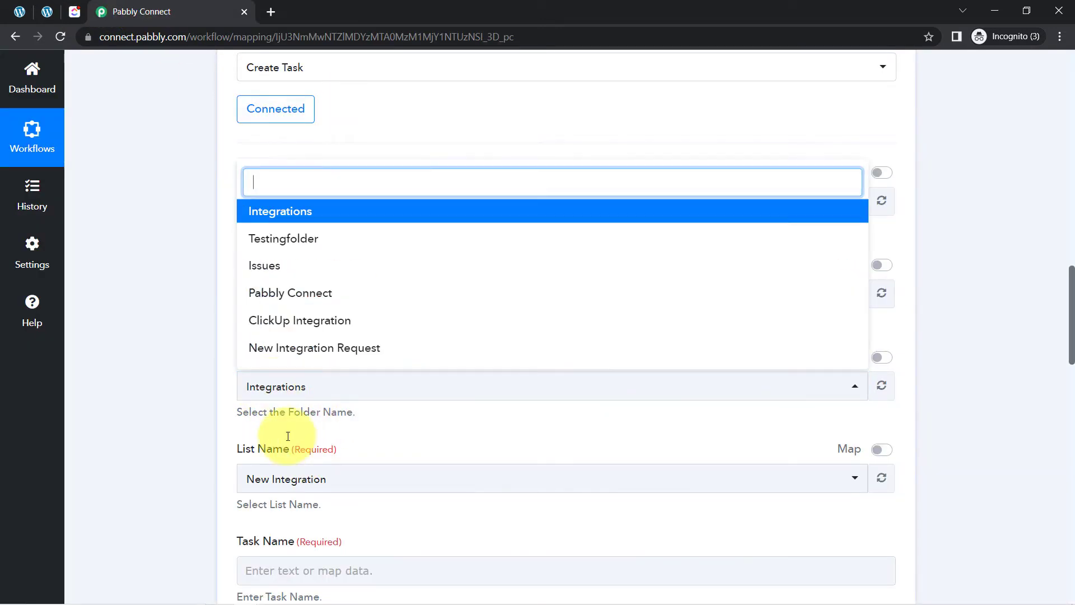
left_click(281, 293)
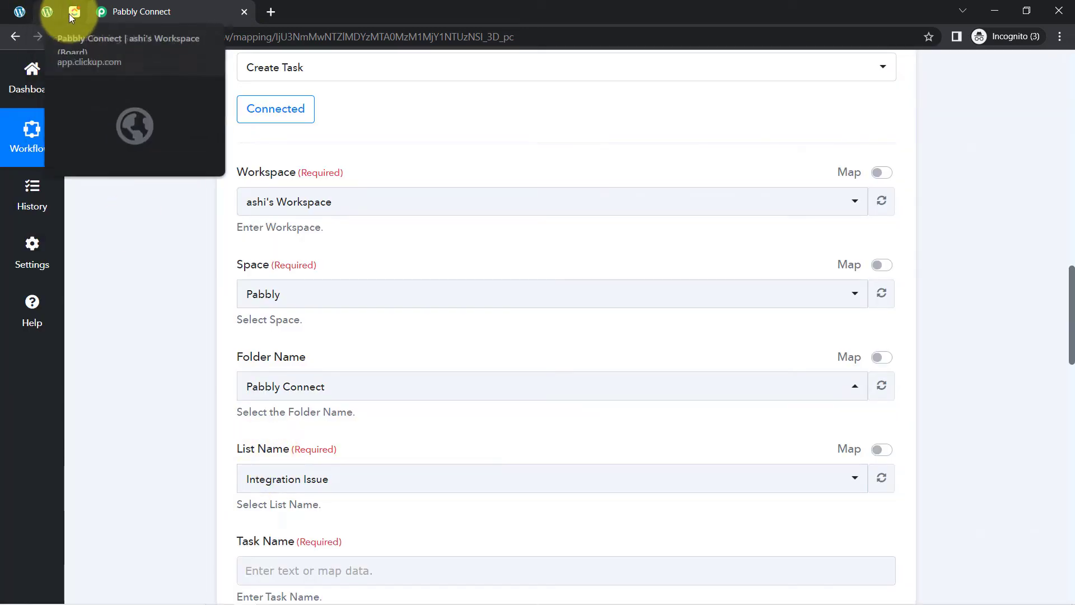
Check the lists inside ClickUp's Pabbly Connect folder against the List Name options of the Create Task action in Pabbly Connect.
left_click(72, 12)
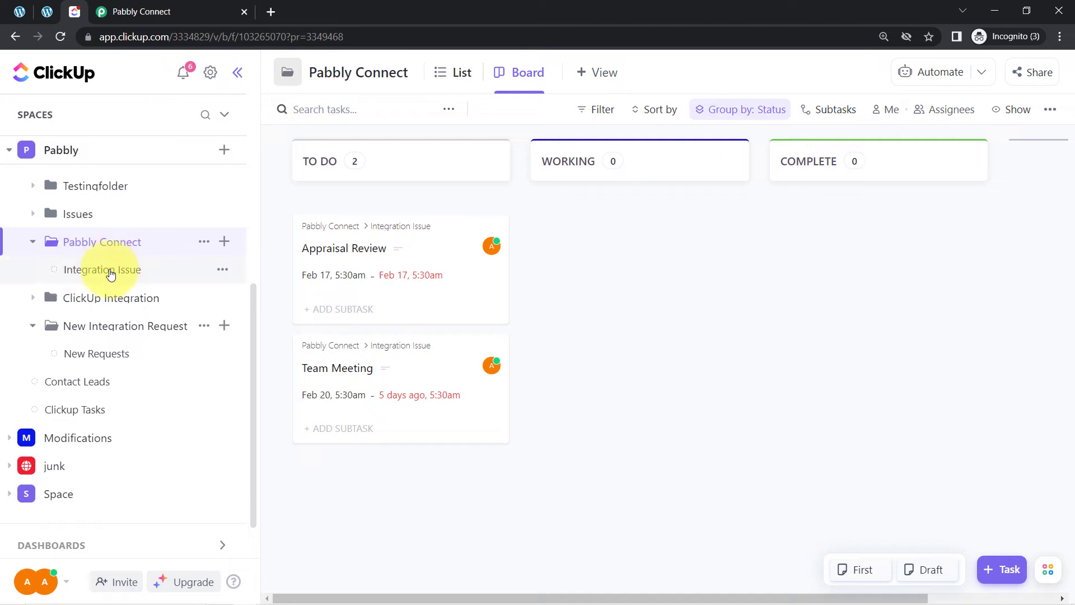
left_click(112, 11)
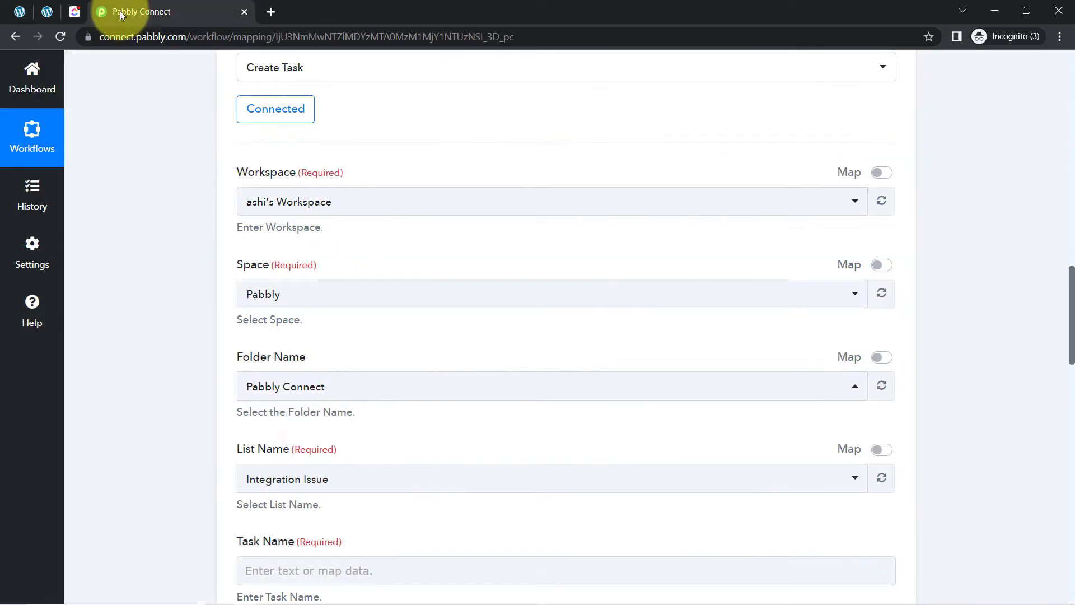
left_click(257, 481)
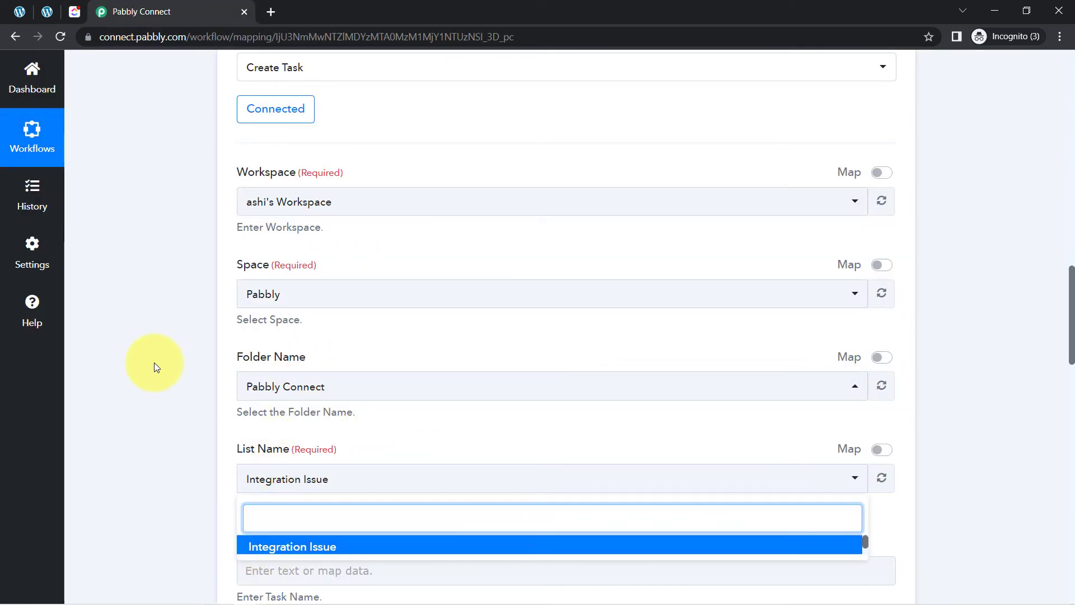
left_click(1071, 363)
Review the Task Name value in the Elementor webhook response, and map it to the ClickUp action's Task Name.
left_click_drag(1071, 343, 1047, 218)
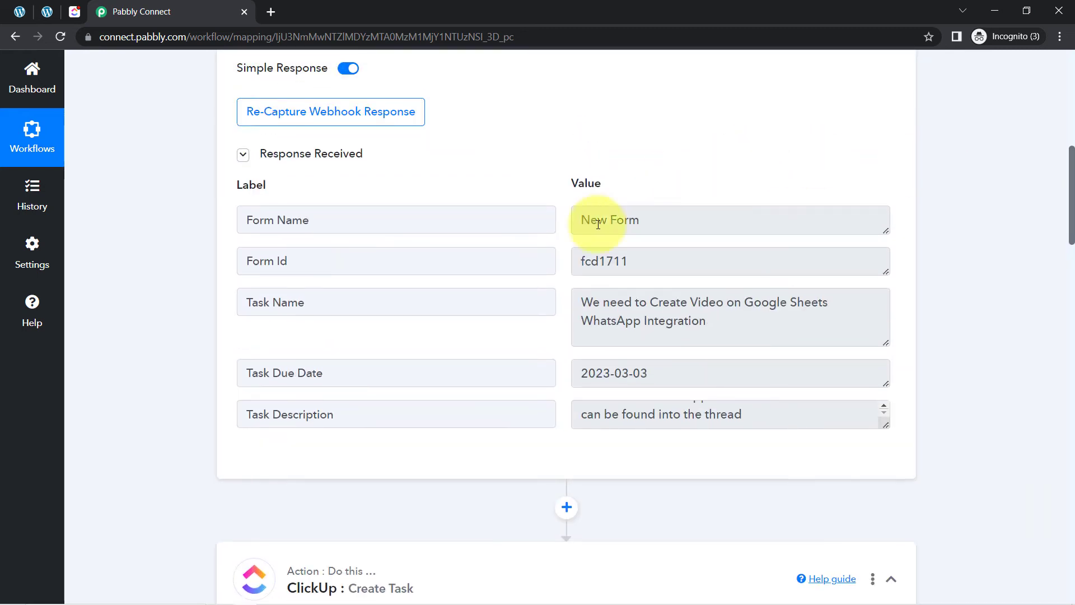
left_click_drag(595, 302, 694, 316)
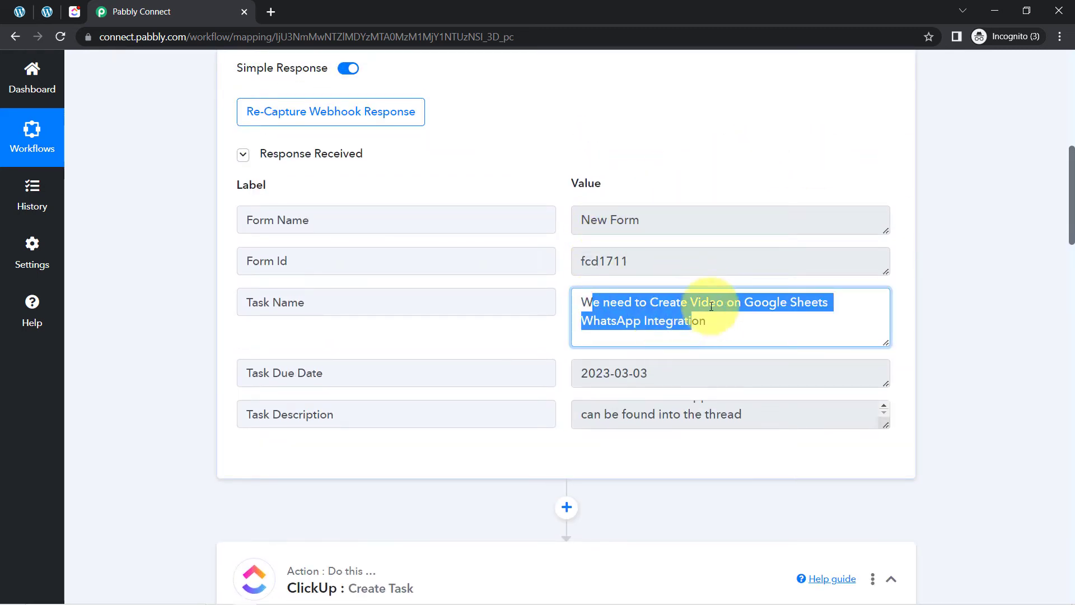
left_click_drag(1073, 179, 1071, 352)
left_click(282, 206)
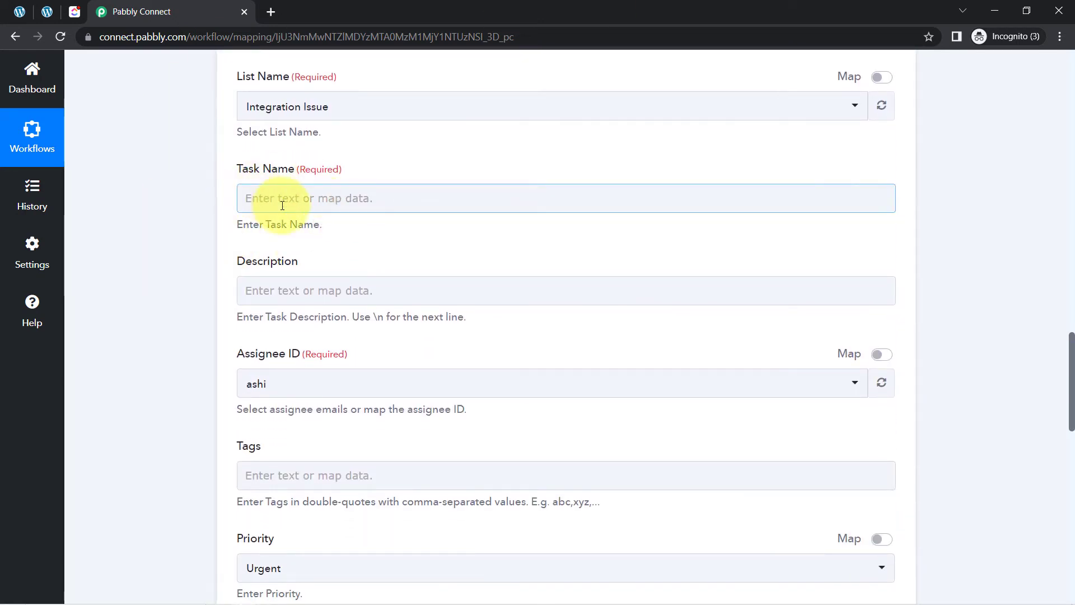
left_click(277, 202)
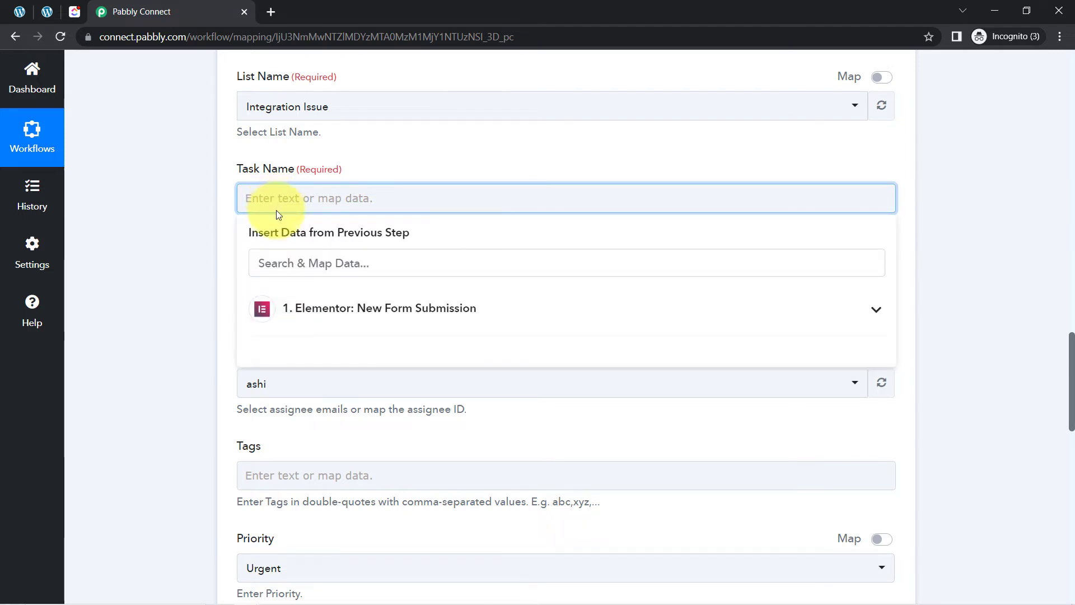
left_click(352, 308)
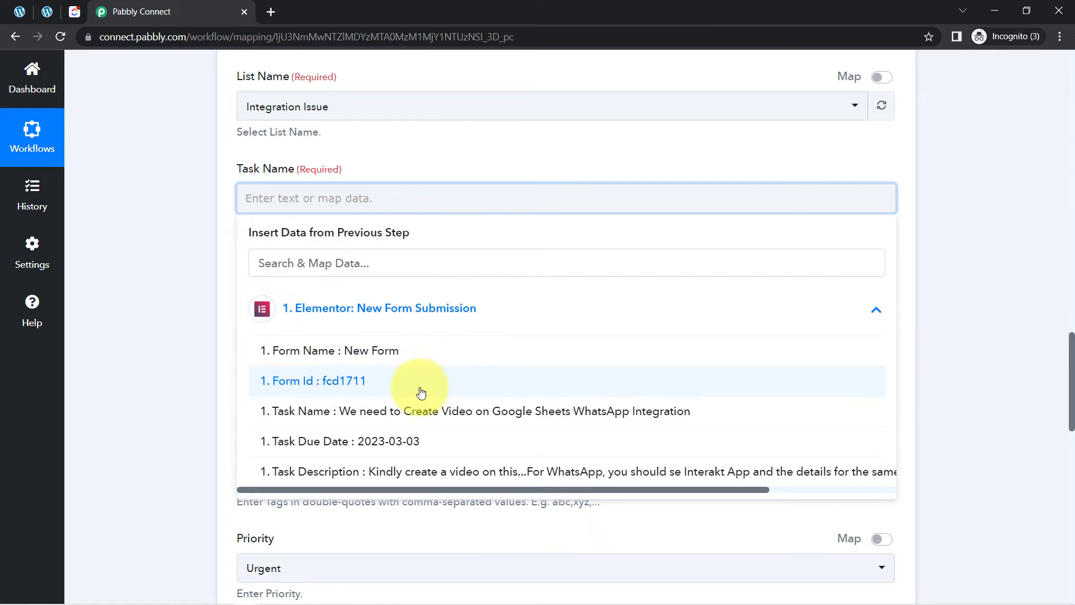
left_click(443, 413)
left_click(189, 275)
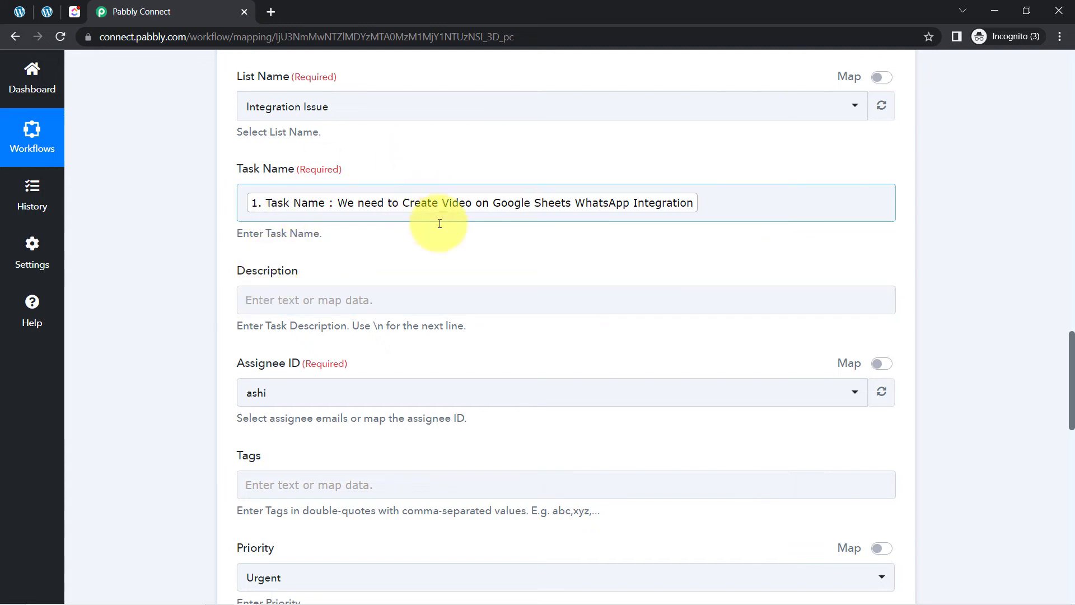
Map the Elementor submission's Task Description to the ClickUp action's Description.
scroll(1067, 392, "down", 1)
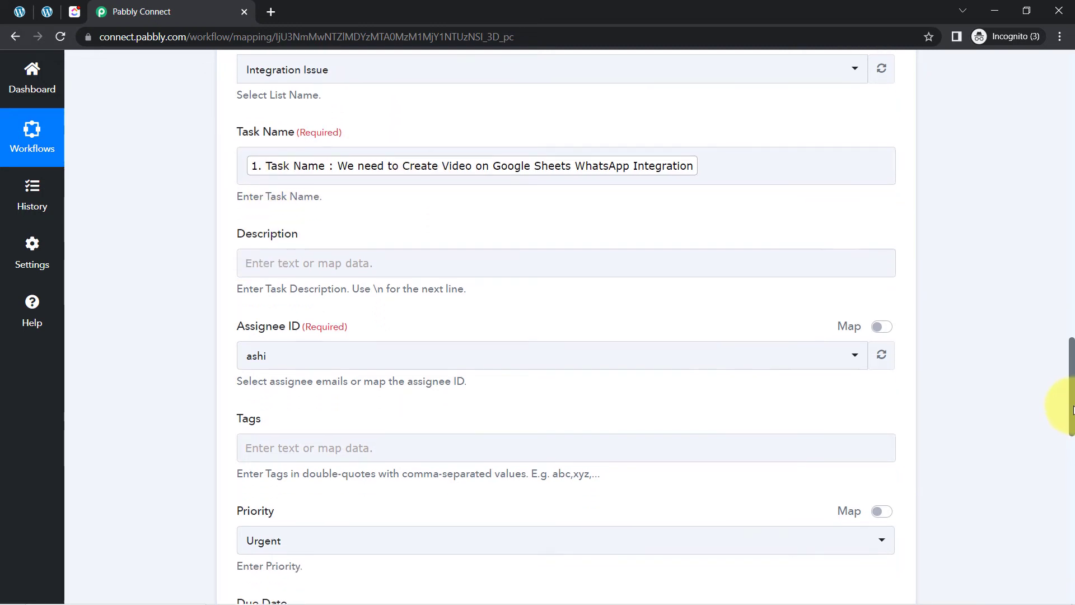
left_click(259, 235)
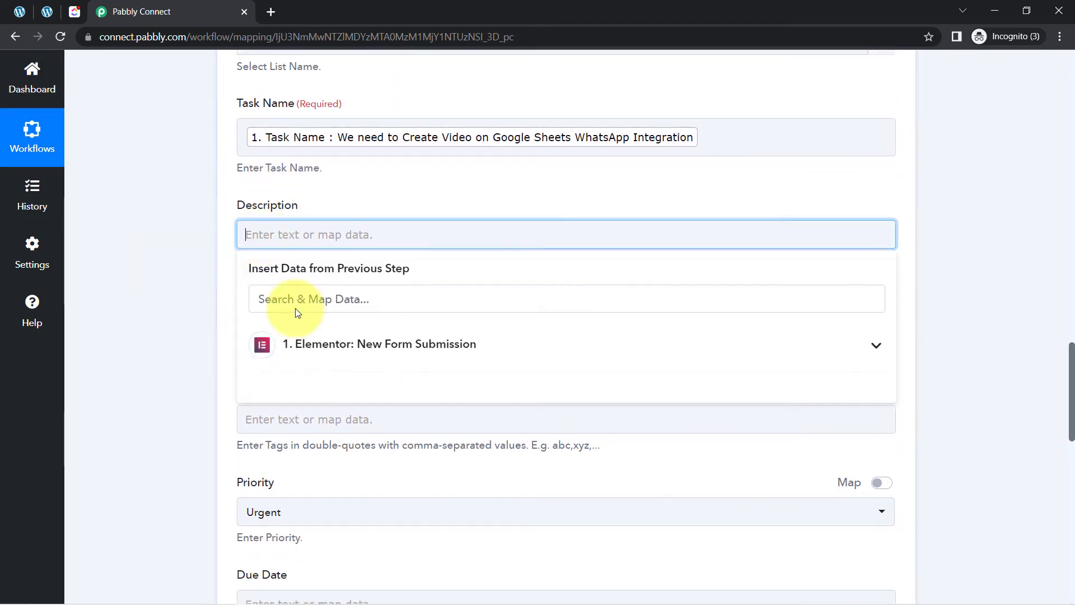
left_click(368, 339)
left_click(381, 507)
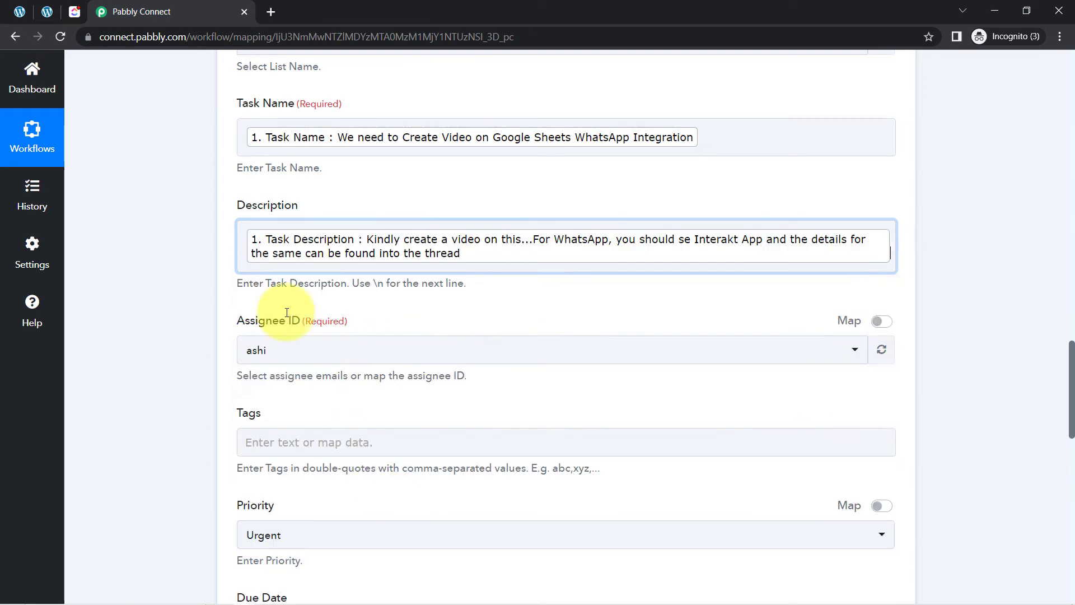
left_click(380, 244)
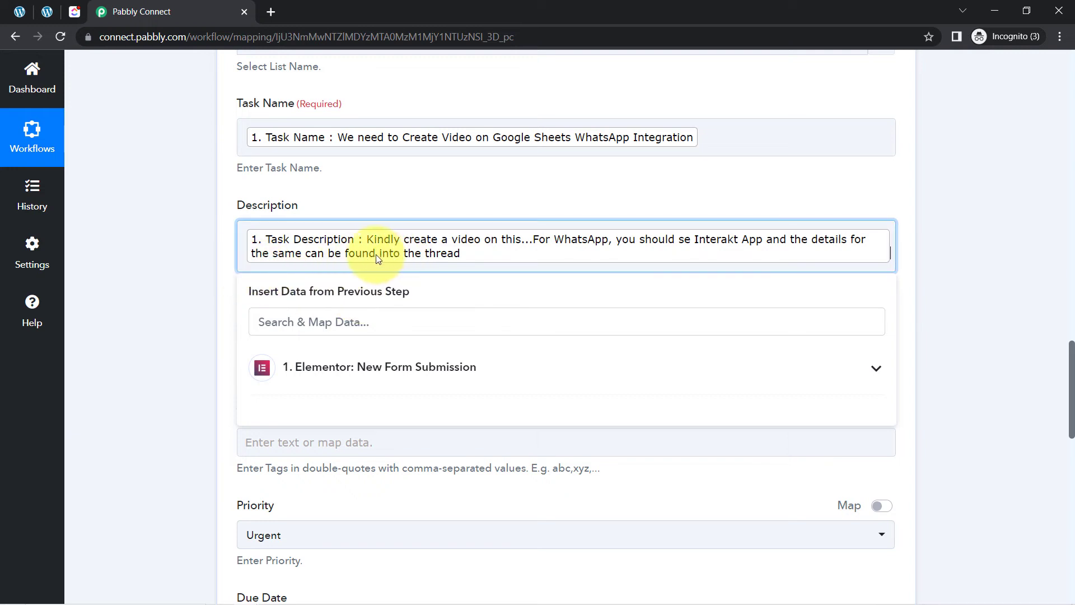
left_click(192, 317)
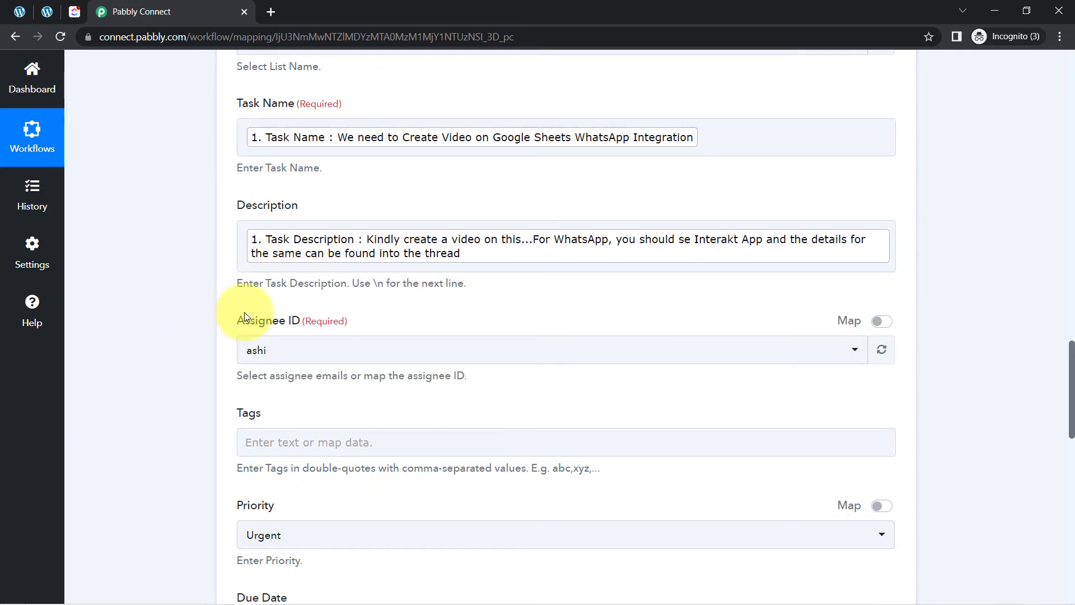
Set the ClickUp task's Assignee ID to the fifth team member in the assignee options.
left_click(287, 353)
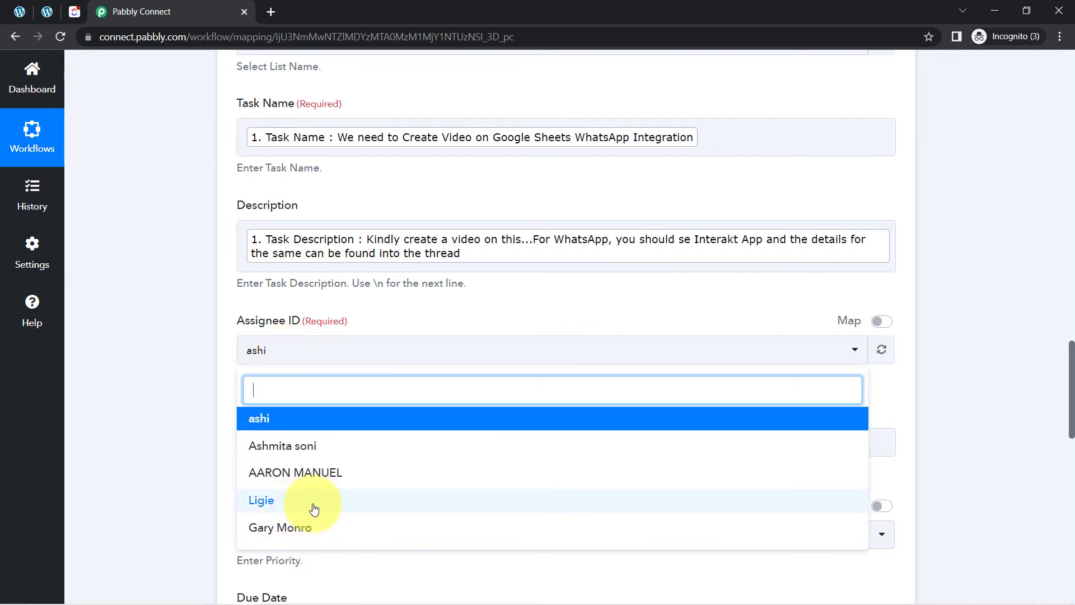
left_click(311, 530)
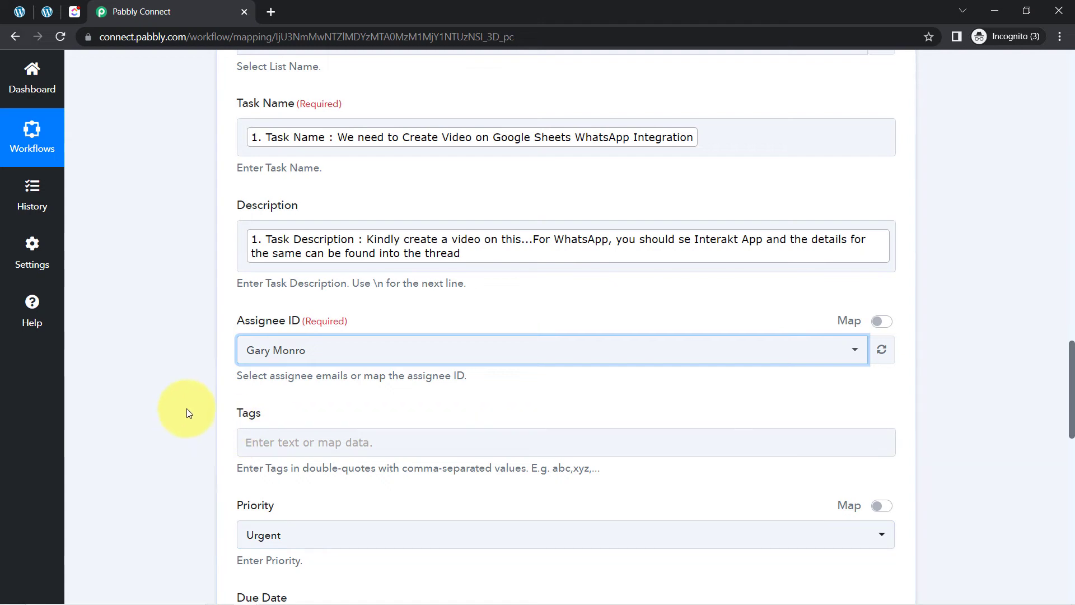
left_click_drag(244, 322, 304, 322)
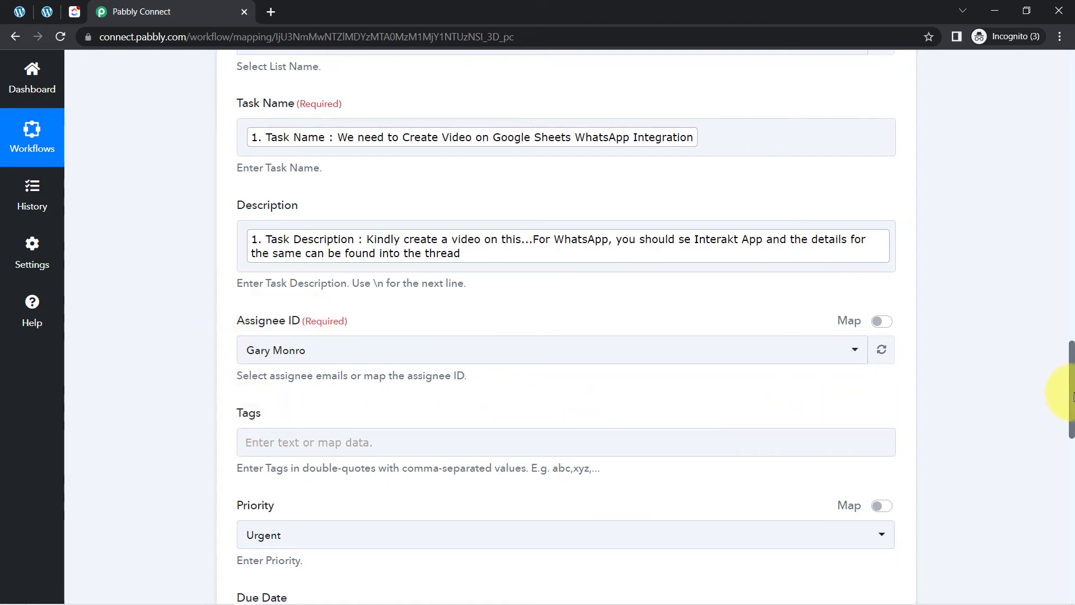
Set the ClickUp task's Priority to Normal.
left_click_drag(1071, 395, 1070, 434)
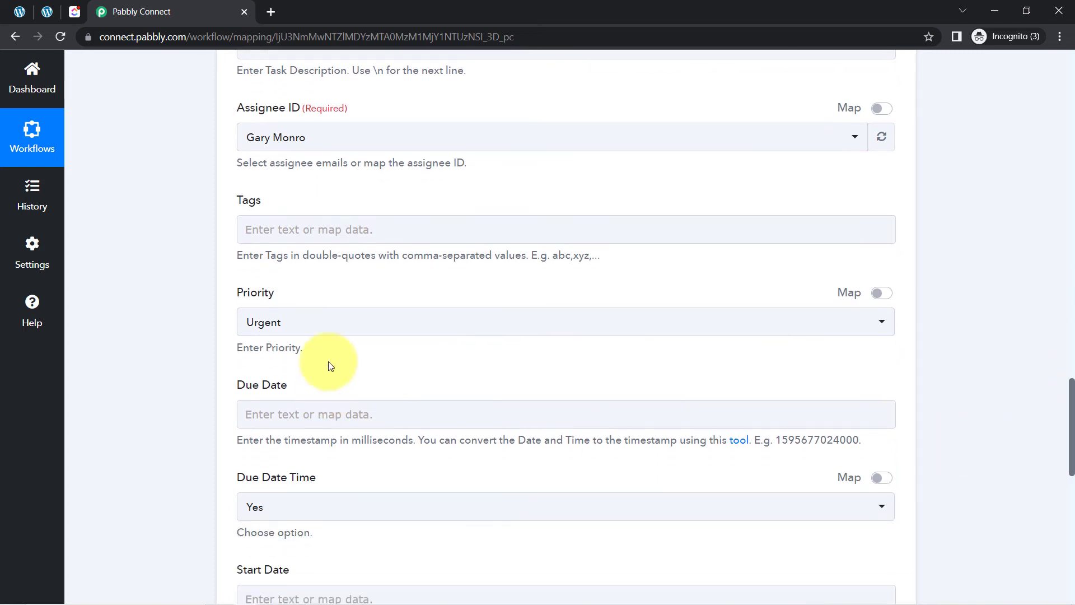
left_click(266, 322)
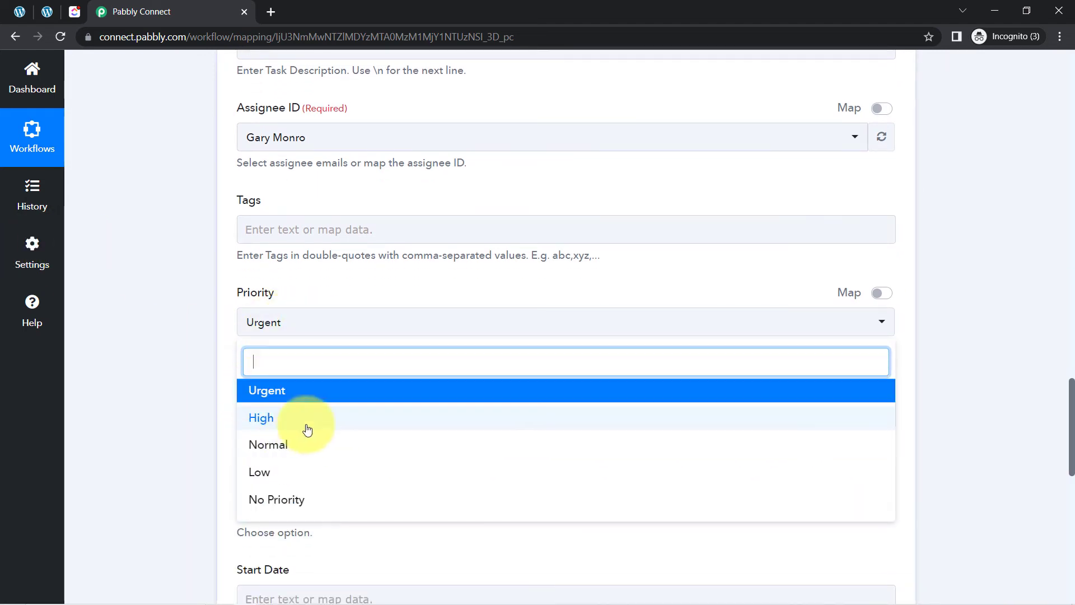
left_click(290, 445)
left_click(212, 429)
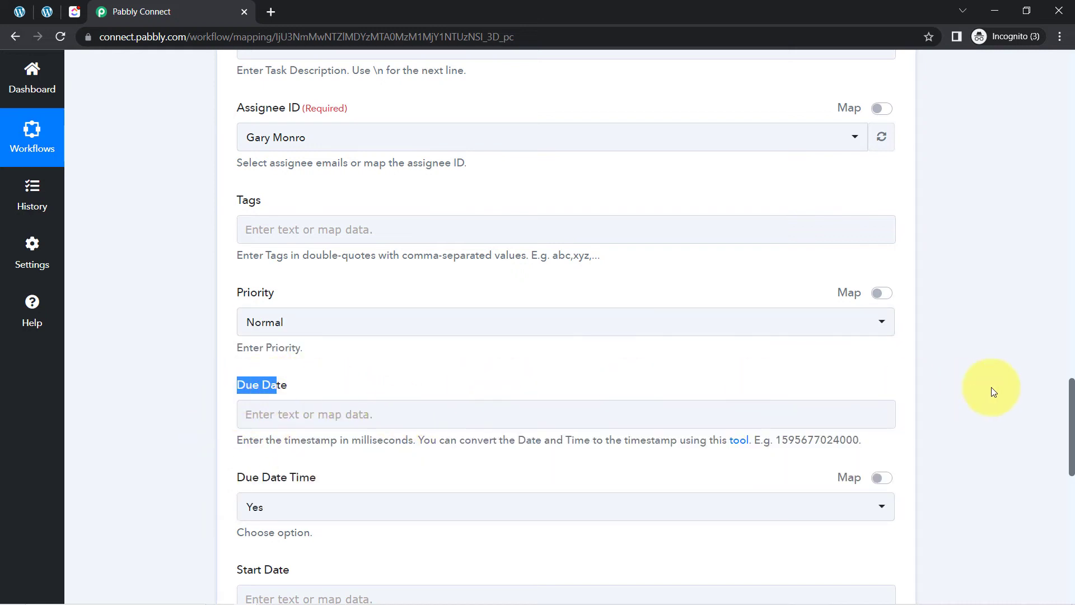
Read the Due Date field's timestamp format requirement, and compare it with the Elementor Task Due Date available for mapping.
left_click_drag(1073, 404, 1073, 429)
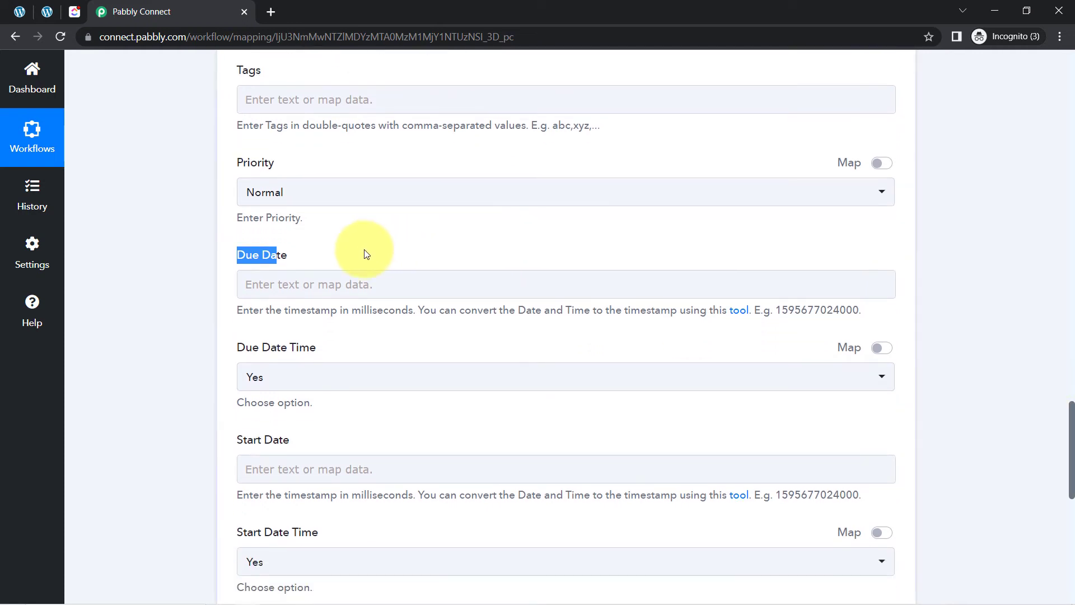
left_click(303, 265)
left_click(314, 276)
left_click(370, 307)
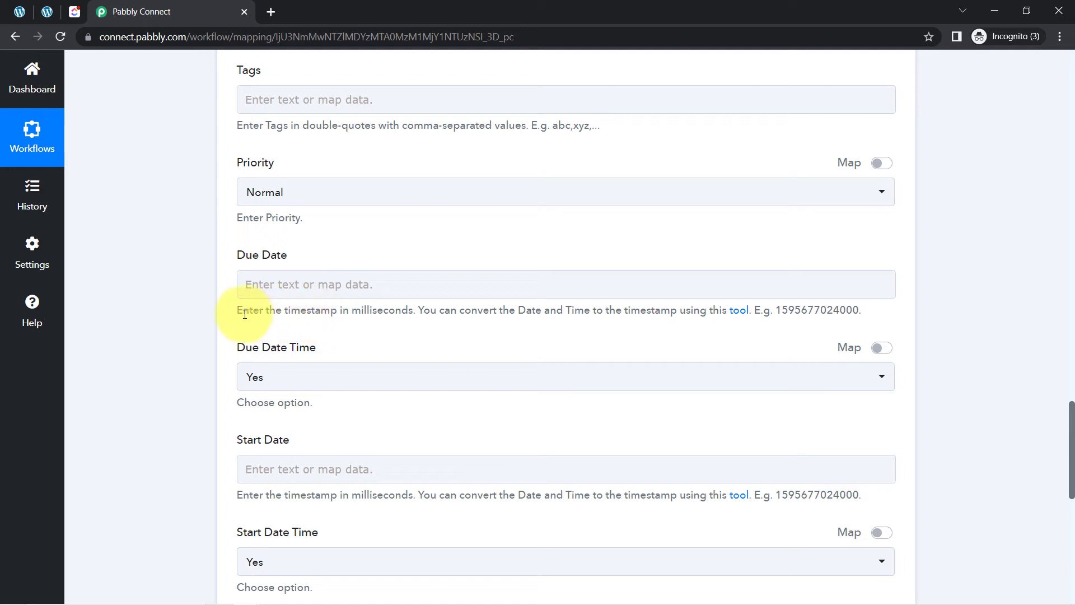
left_click_drag(239, 315, 392, 314)
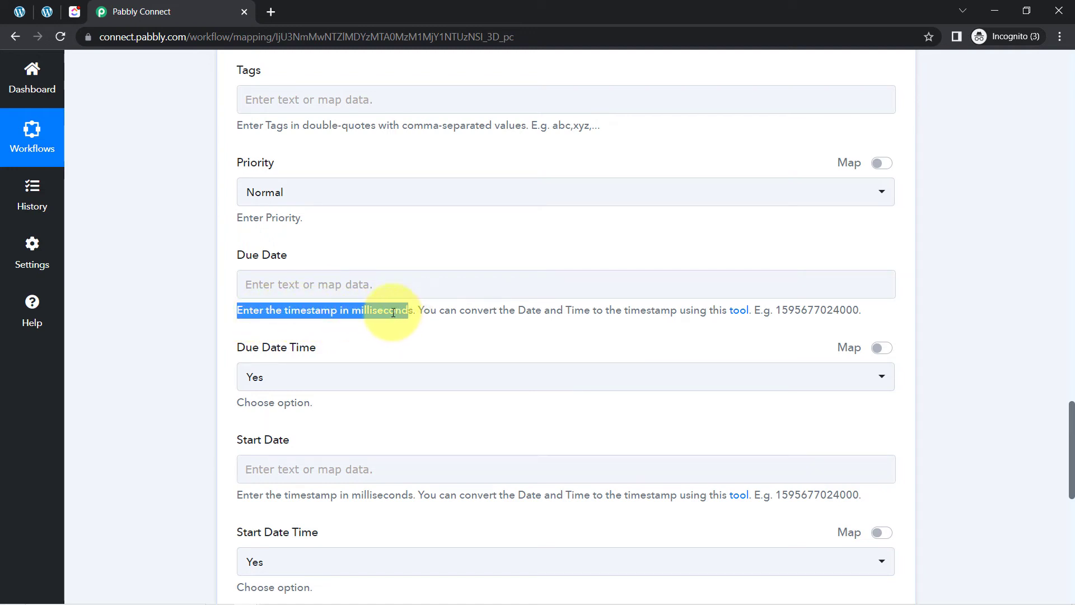
left_click(465, 284)
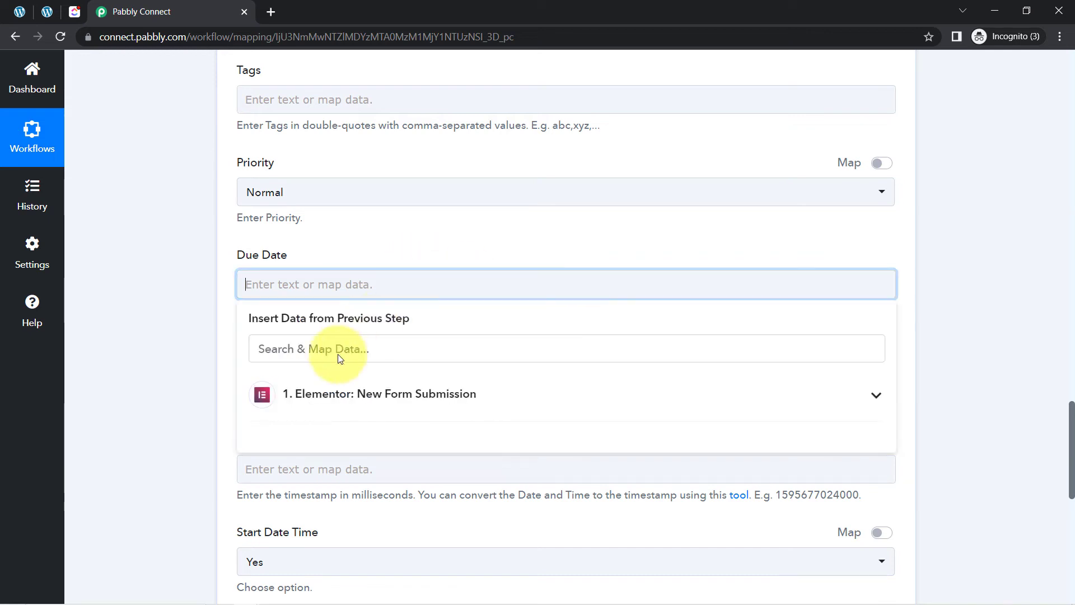
left_click(305, 393)
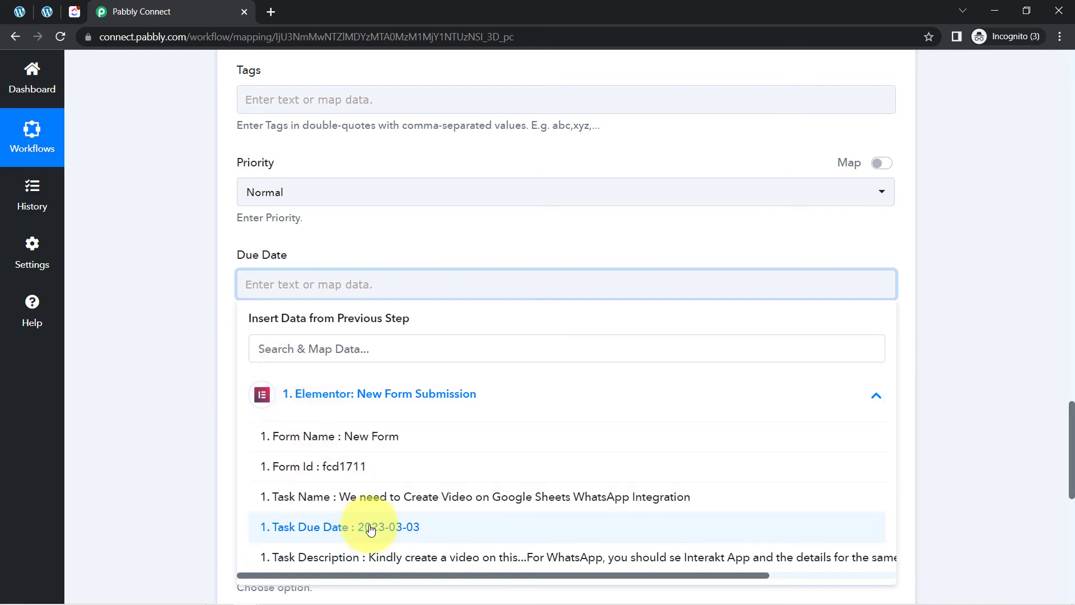
left_click(119, 395)
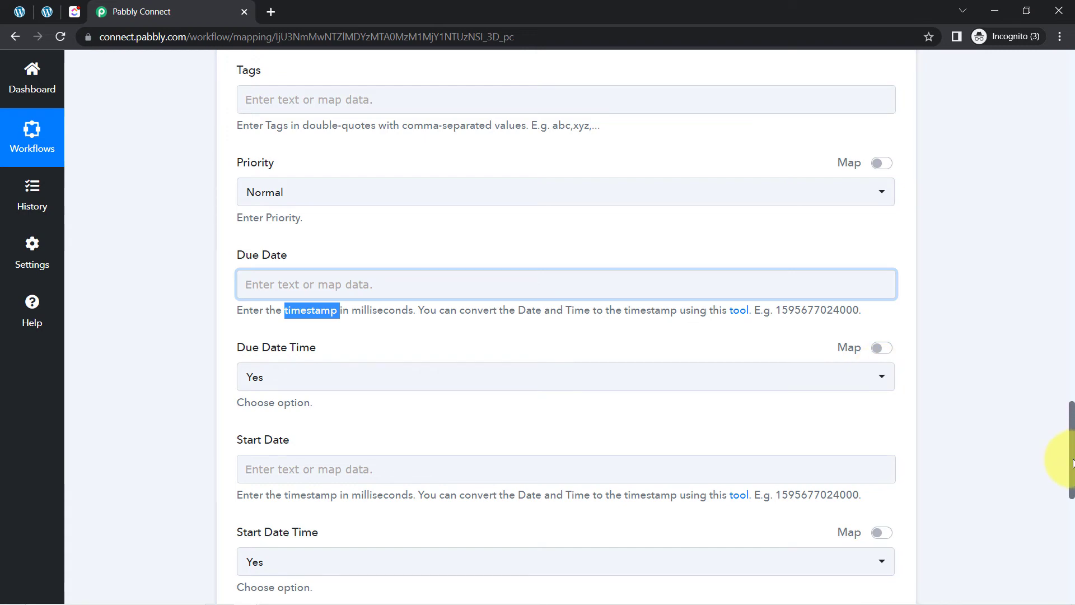
Add an action step between the Elementor trigger and the ClickUp action, using Date/Time Formatter by Pabbly as its app.
left_click_drag(1072, 462, 1043, 224)
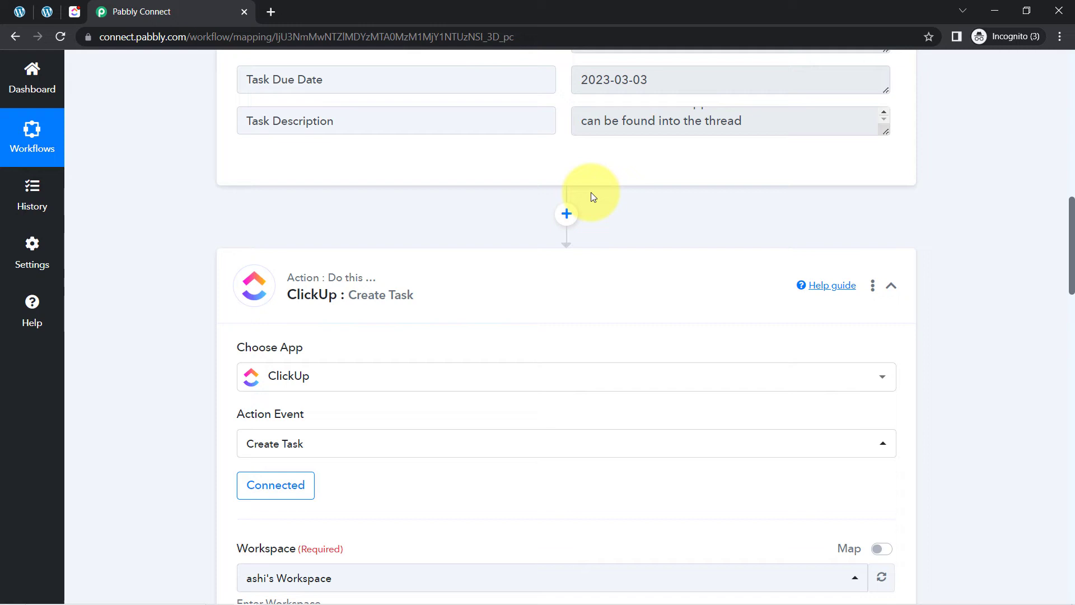
left_click(566, 215)
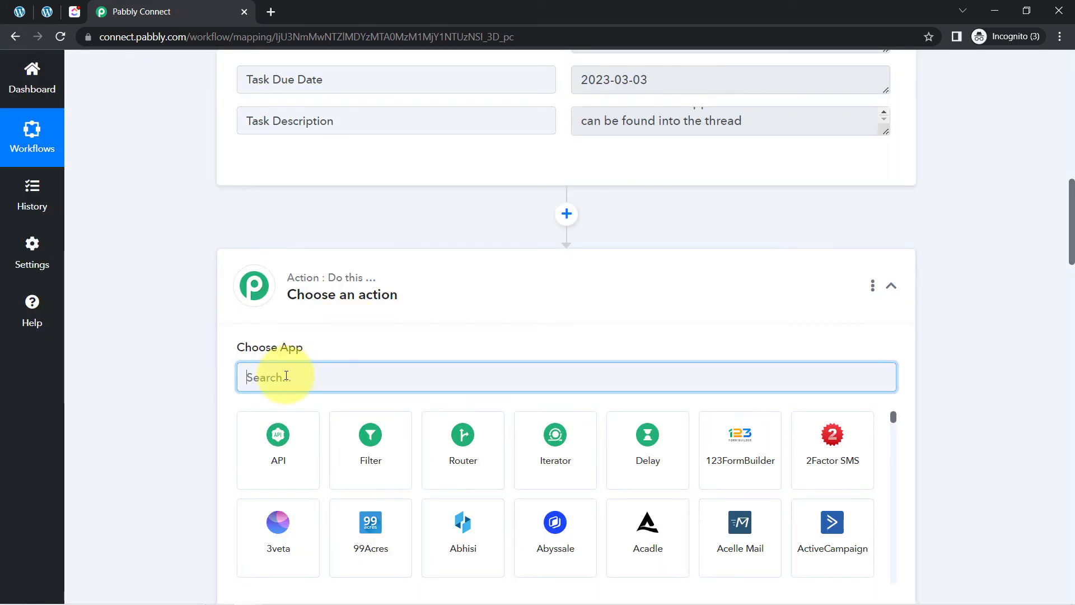
type("date")
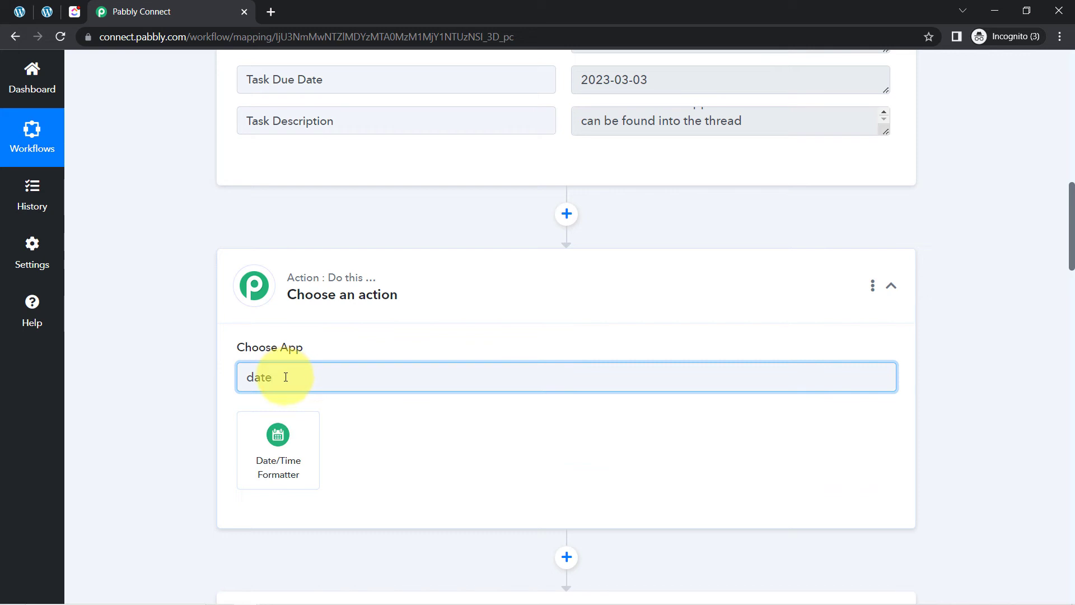
left_click(280, 475)
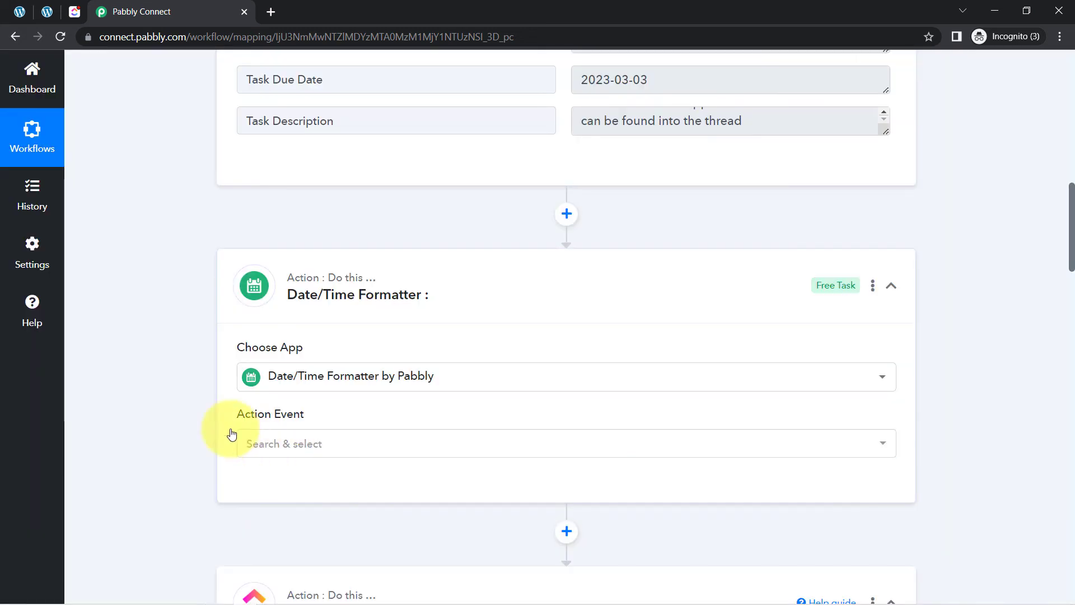
Set the Date/Time Formatter's action event to Format Date with Time Zone and connect it.
left_click(255, 442)
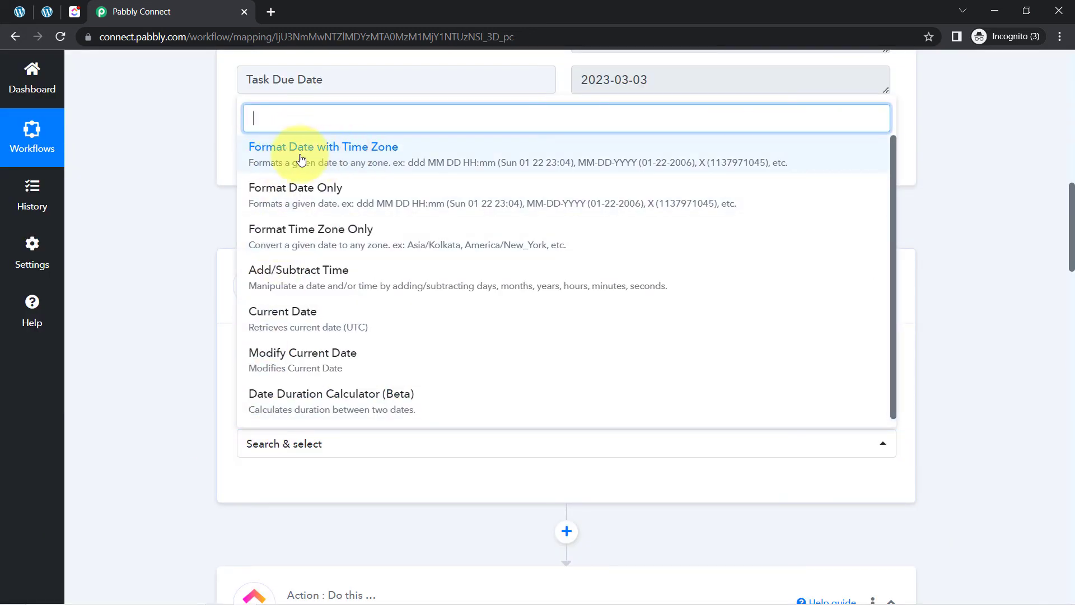
left_click(341, 163)
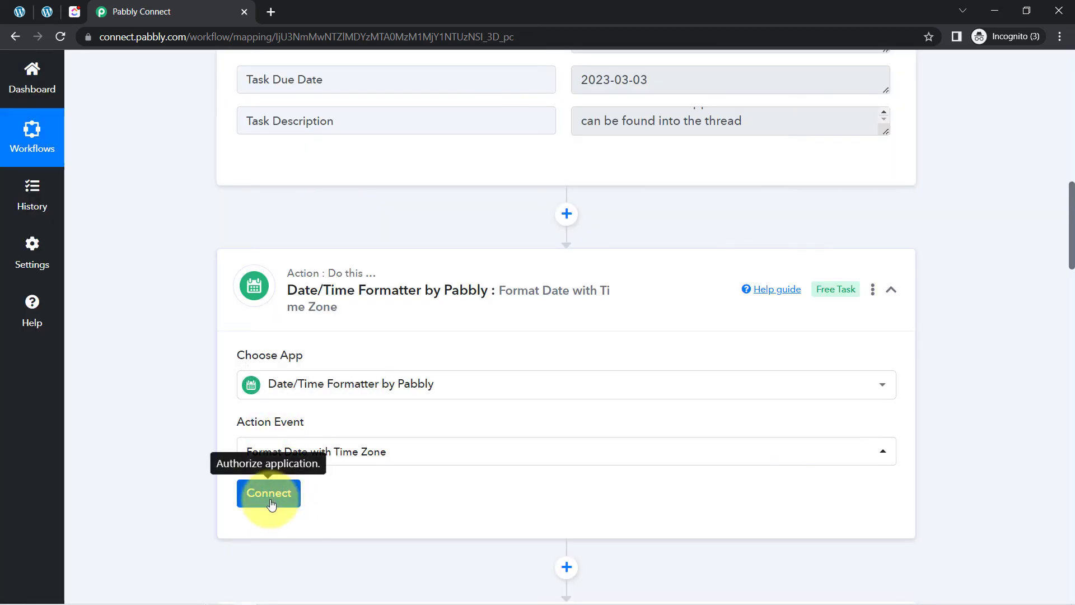
left_click(296, 493)
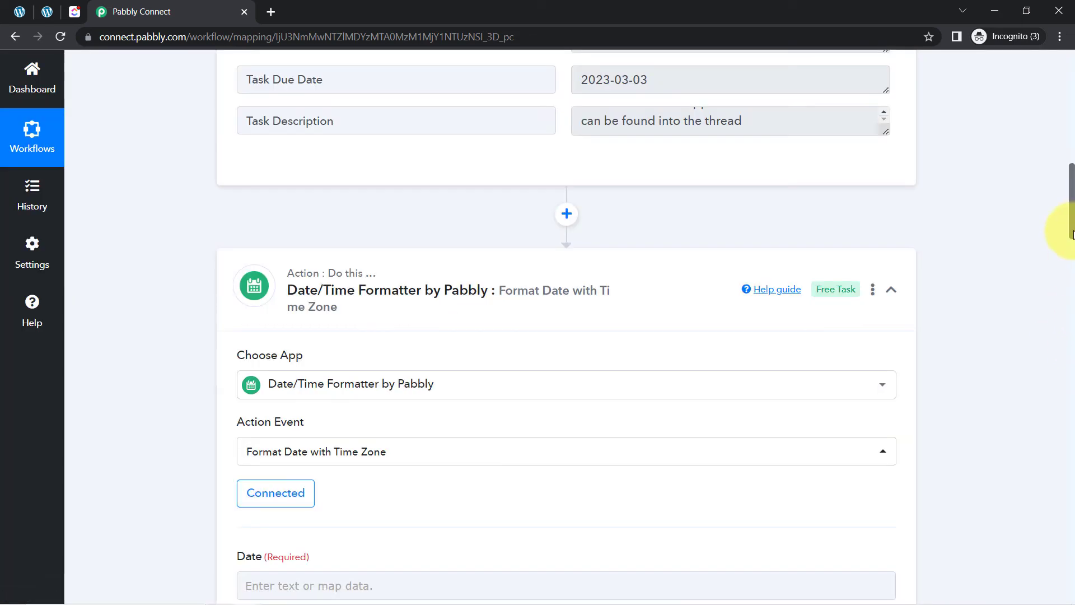
Map the formatter's Date to the Task Due Date from the Elementor form submission.
left_click_drag(1073, 234, 1074, 286)
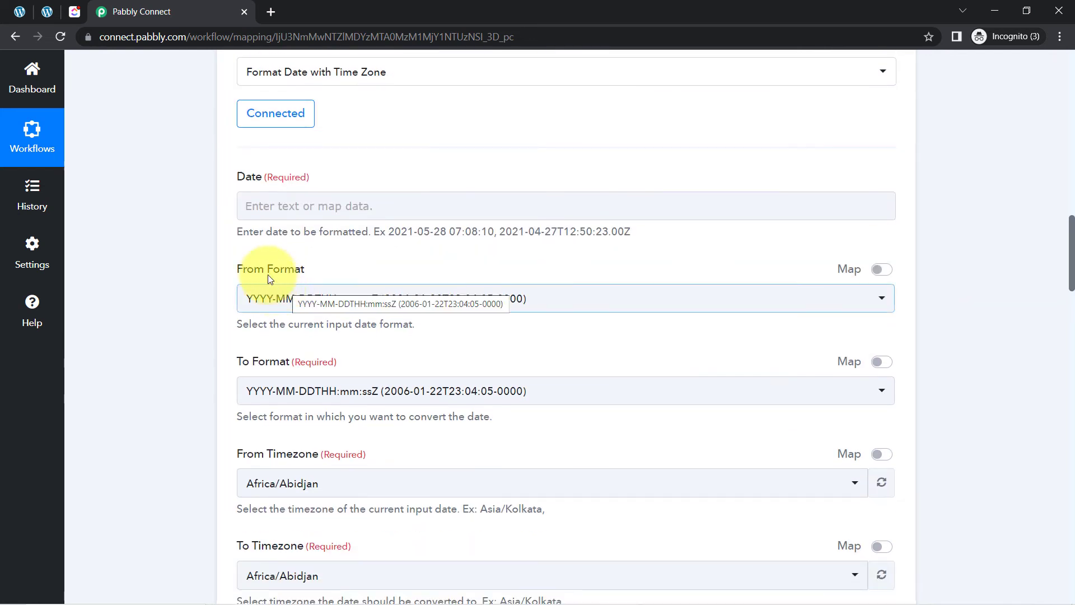
left_click(264, 213)
left_click(311, 316)
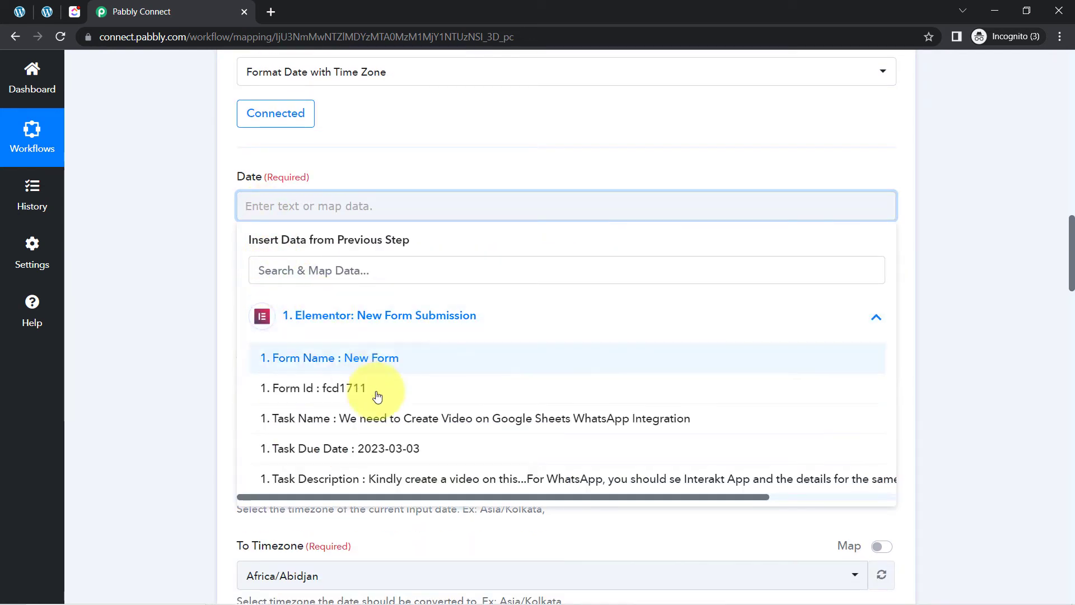
left_click(368, 448)
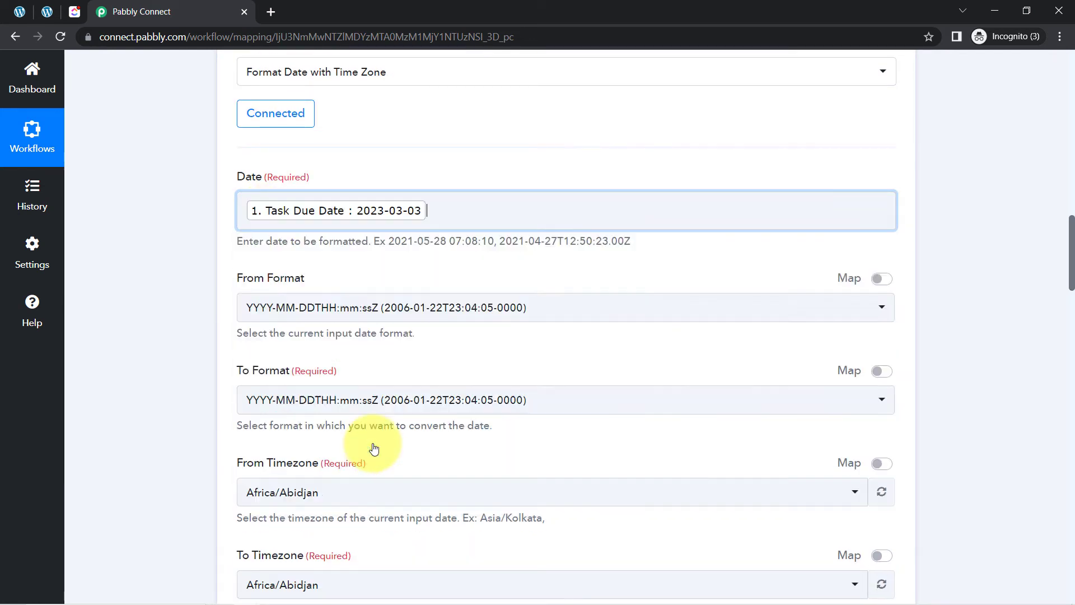
left_click(174, 336)
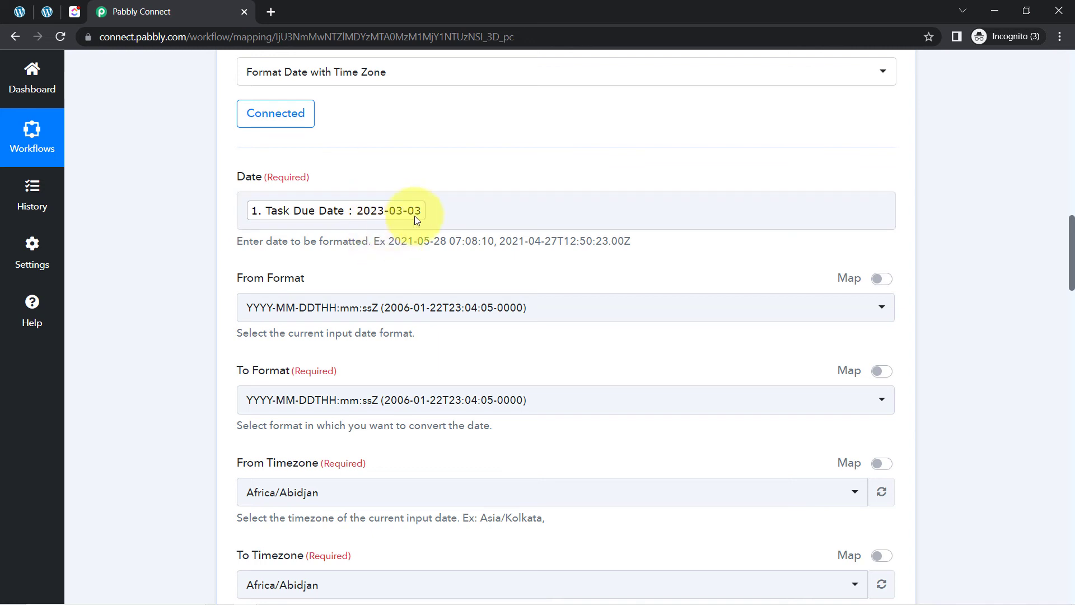
Set the formatter's From Format to YYYY-MM-DD and its To Format to Timestamp in Millisecond.
left_click(341, 308)
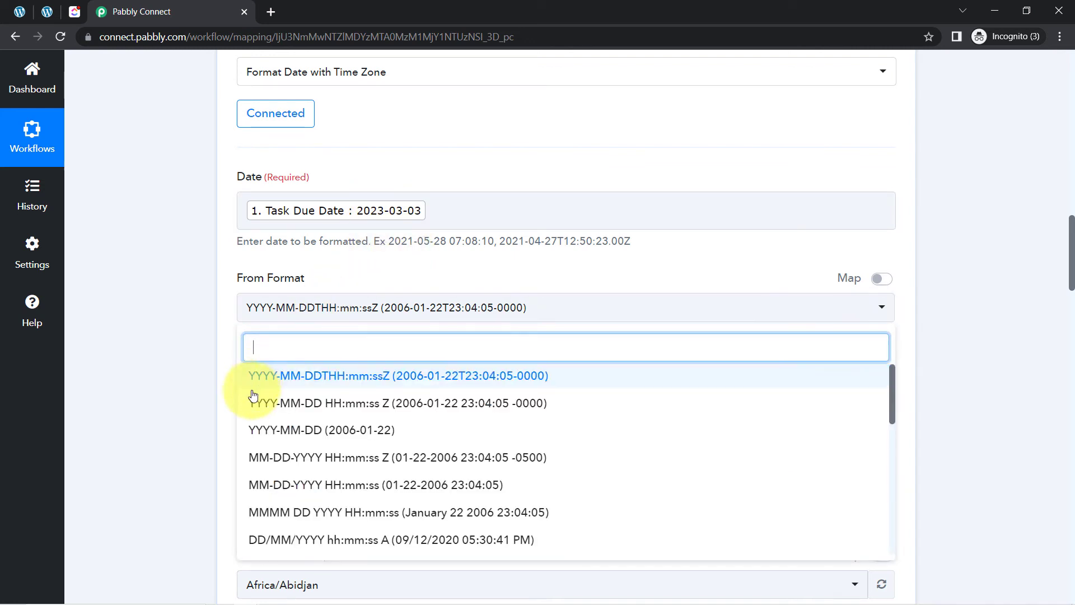
left_click(276, 430)
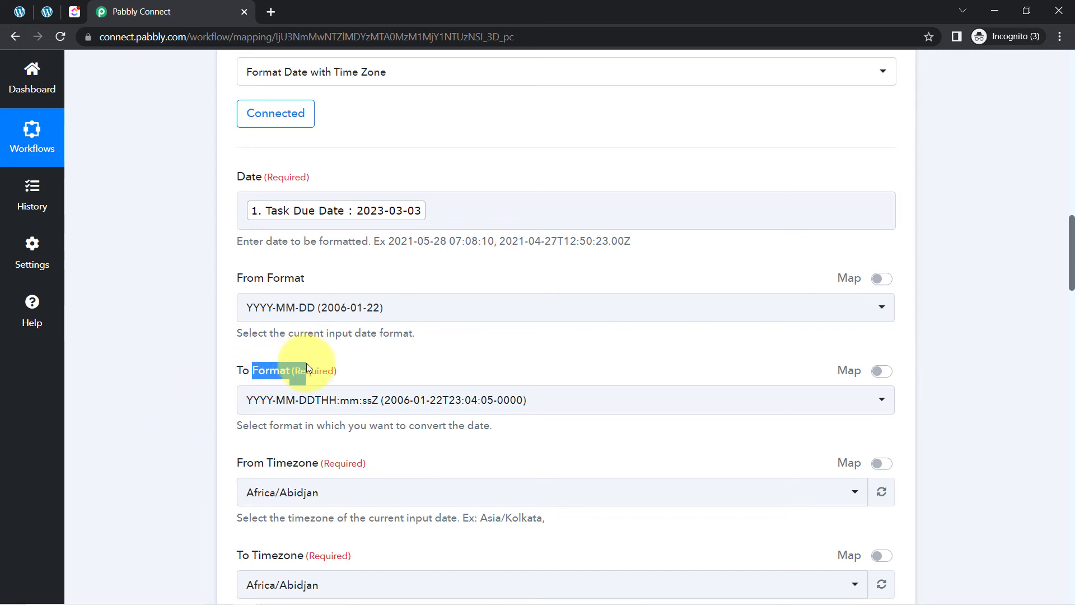
left_click_drag(1071, 227, 1072, 250)
left_click(462, 217)
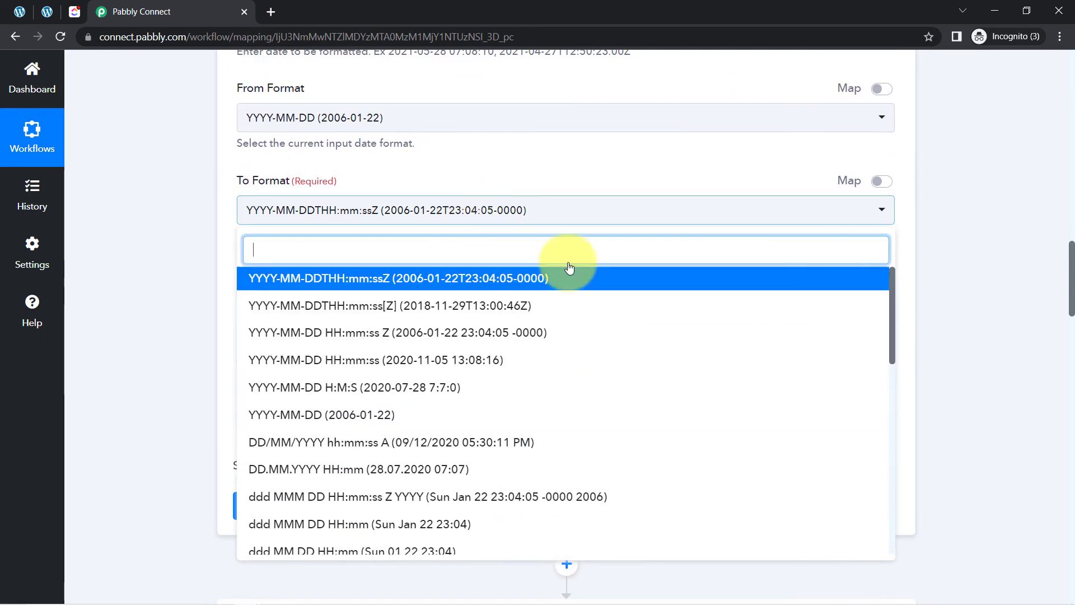
left_click_drag(893, 291, 914, 502)
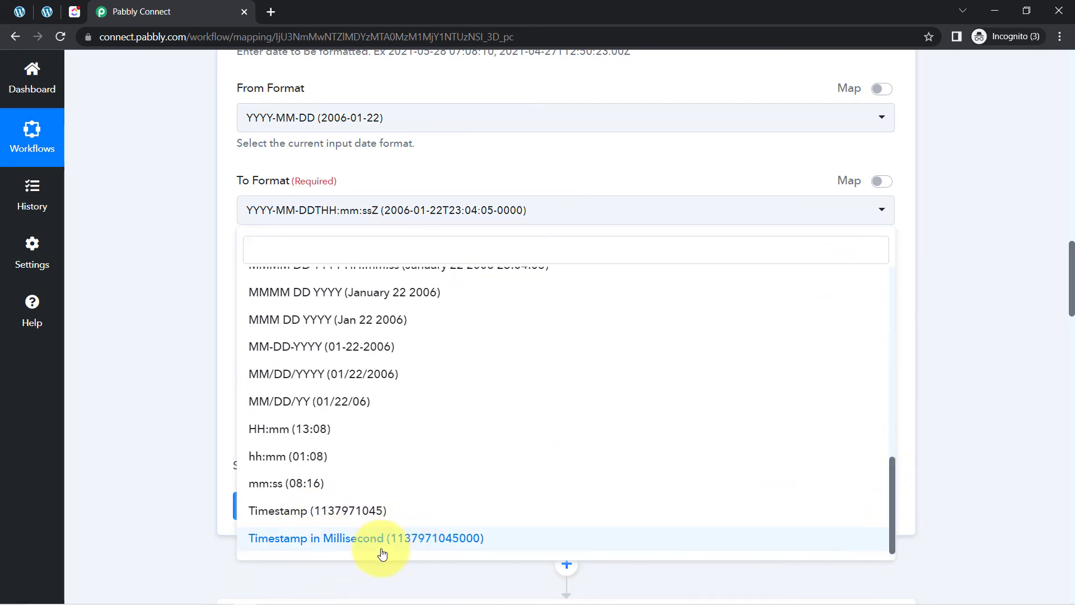
left_click(348, 540)
Set both the From Timezone and the To Timezone of the formatter to Asia/Kolkata.
left_click_drag(242, 274, 284, 276)
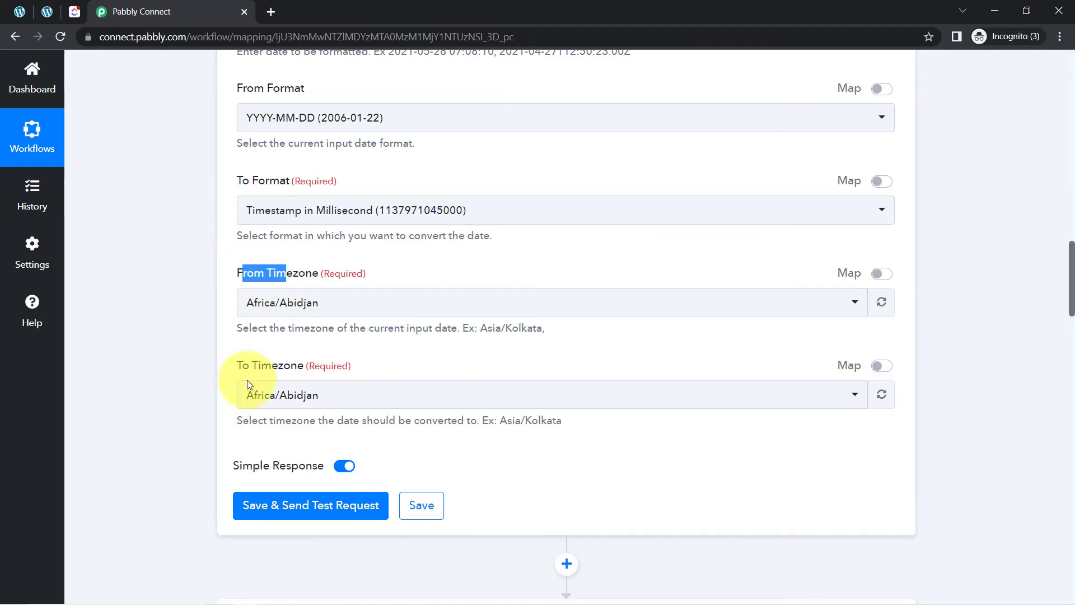
left_click(279, 312)
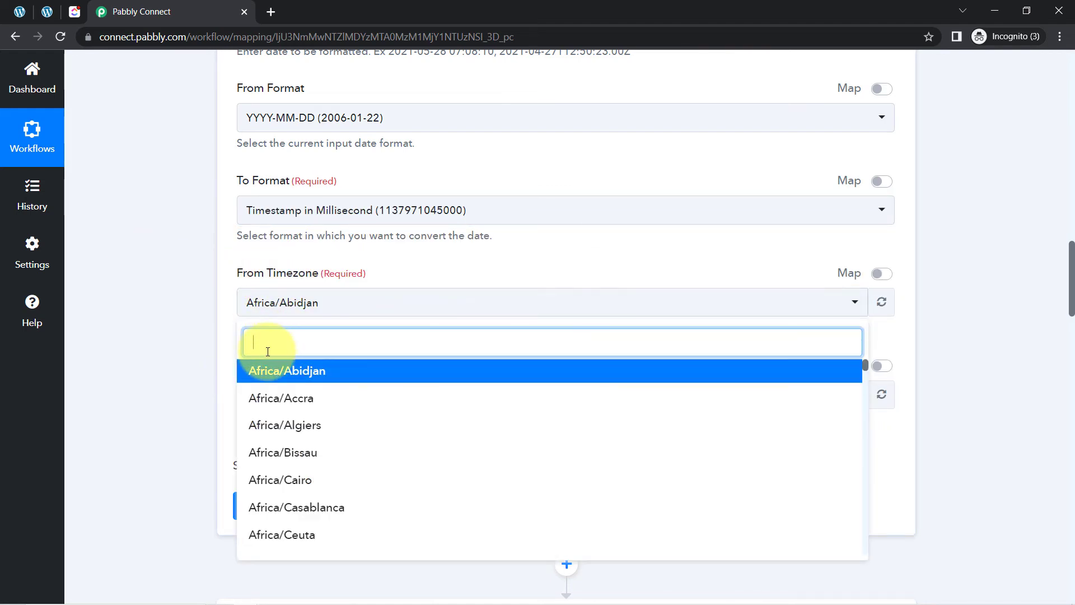
type("asia/")
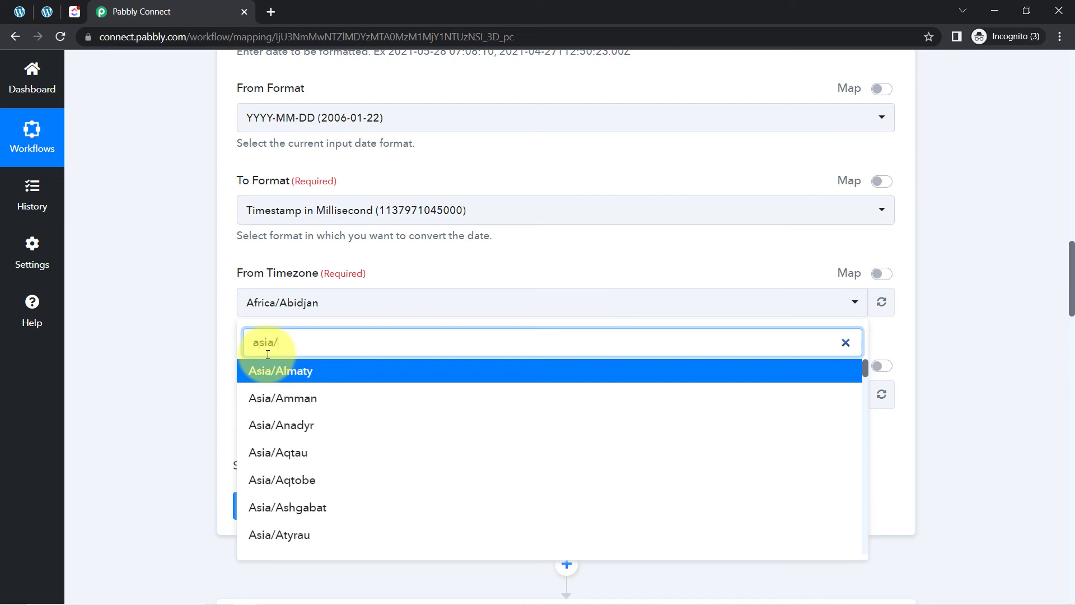
type("ko")
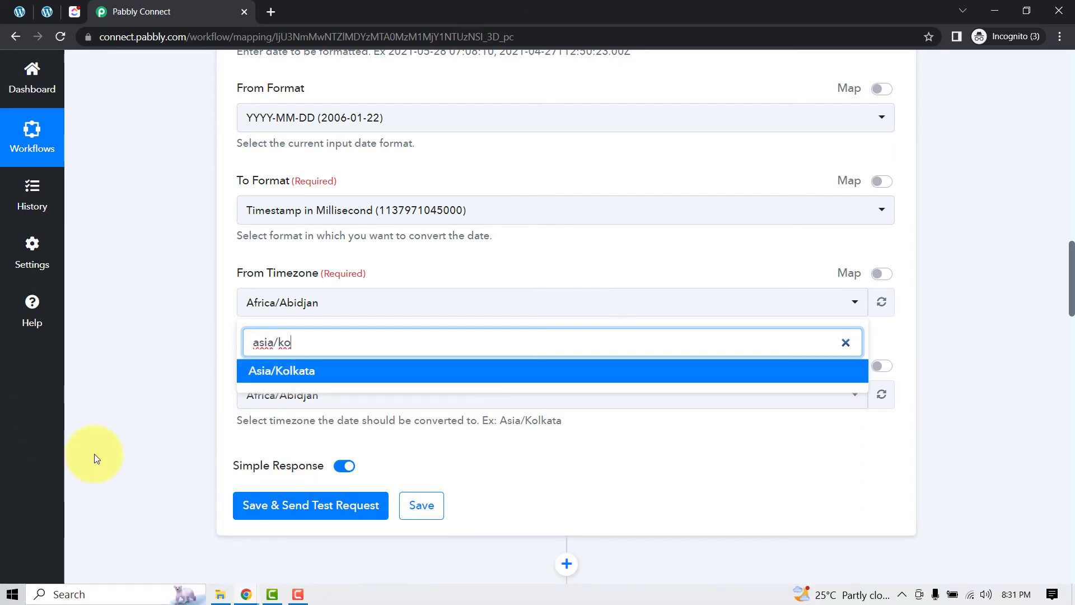
left_click(292, 372)
left_click(279, 399)
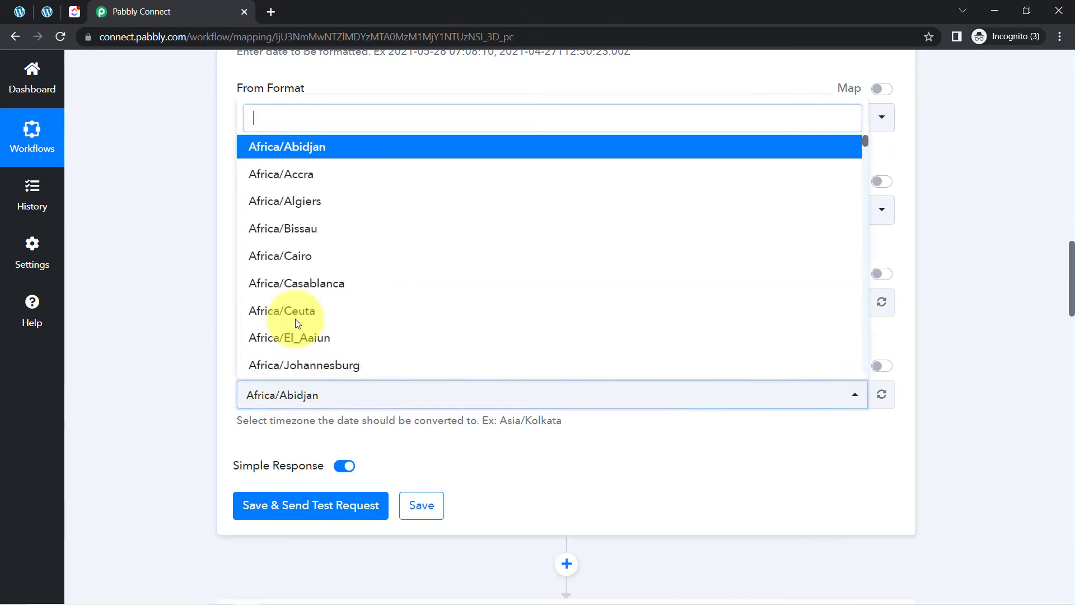
type("asia")
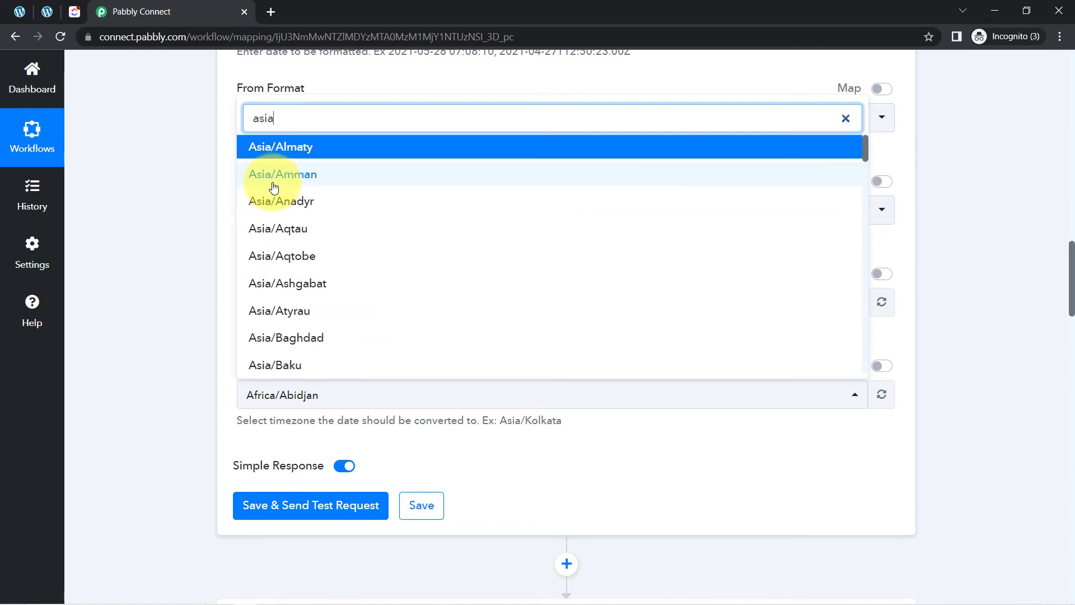
type("/ko")
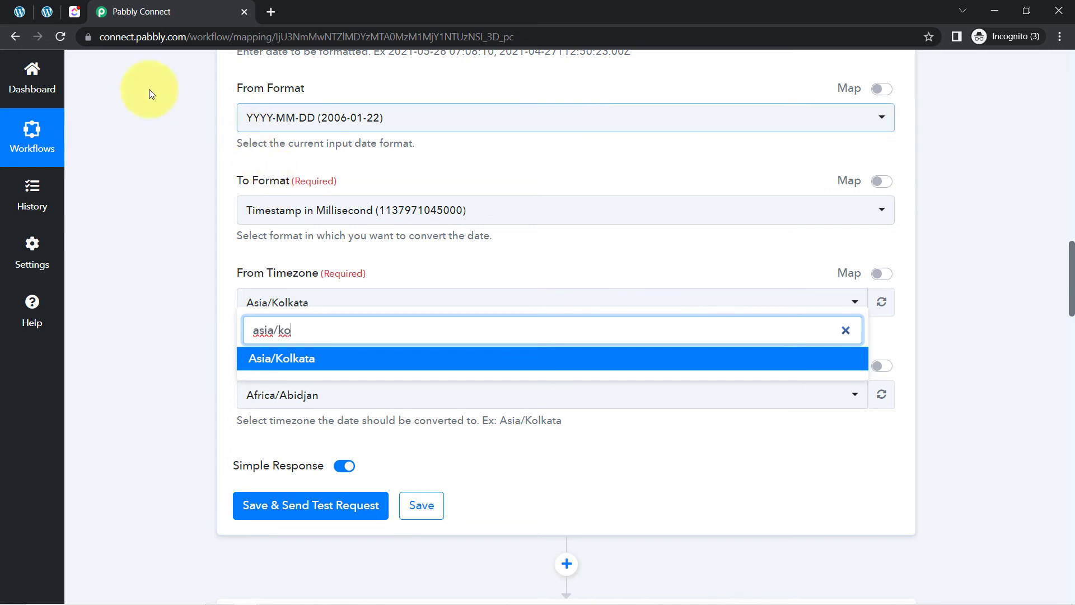
left_click(259, 358)
Save the Date/Time Formatter action with a test request and check the Result in its response.
left_click(296, 509)
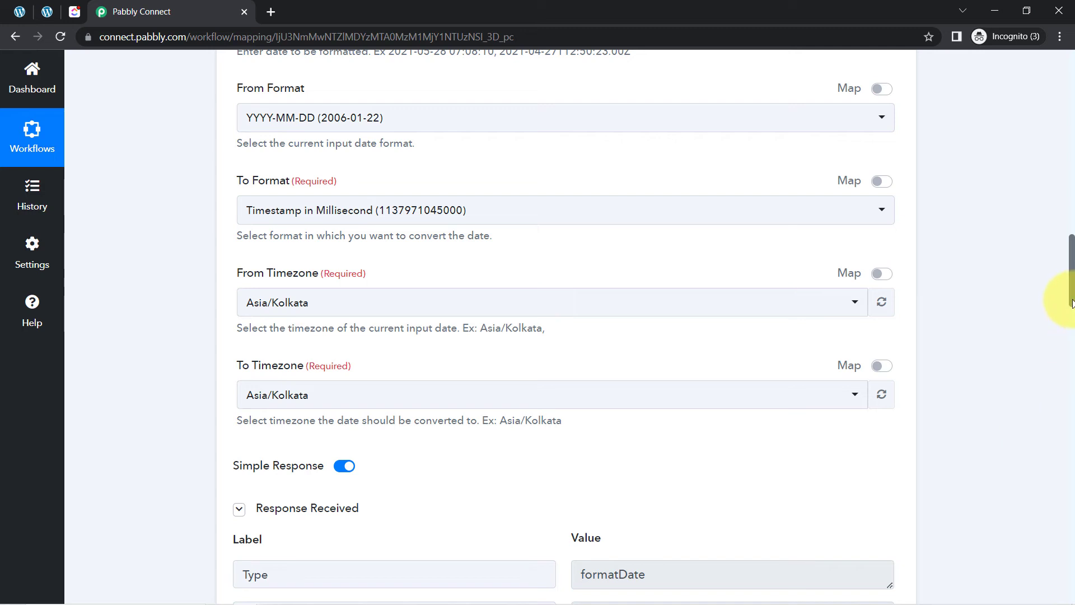
left_click_drag(1071, 302, 1070, 343)
left_click(648, 292)
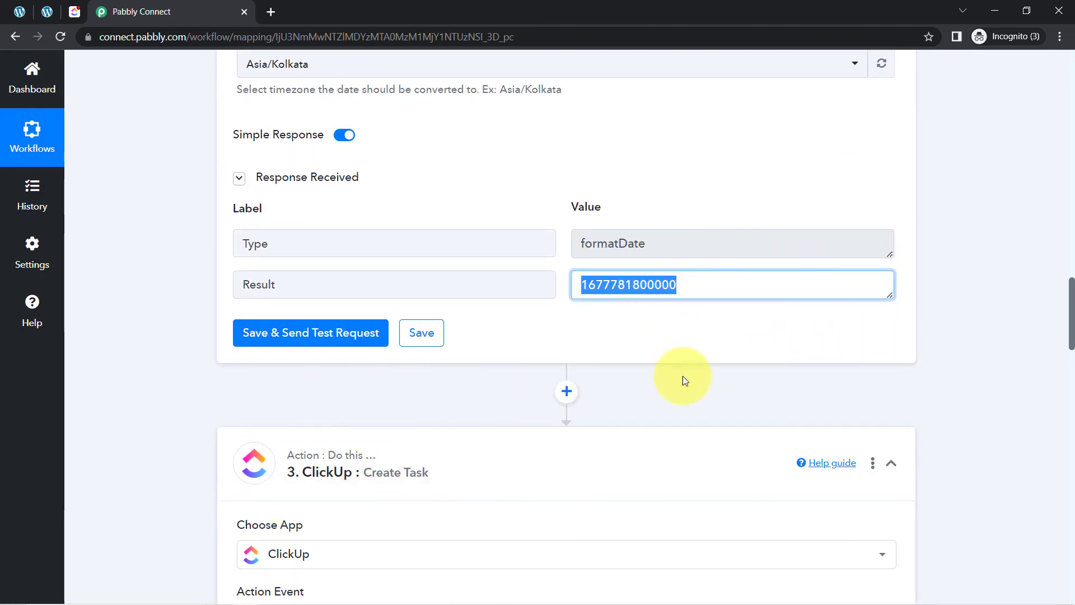
Enter the placeholder text dzfvfd as the ClickUp task's Due Date and save the action without testing it.
left_click_drag(1071, 338, 1067, 510)
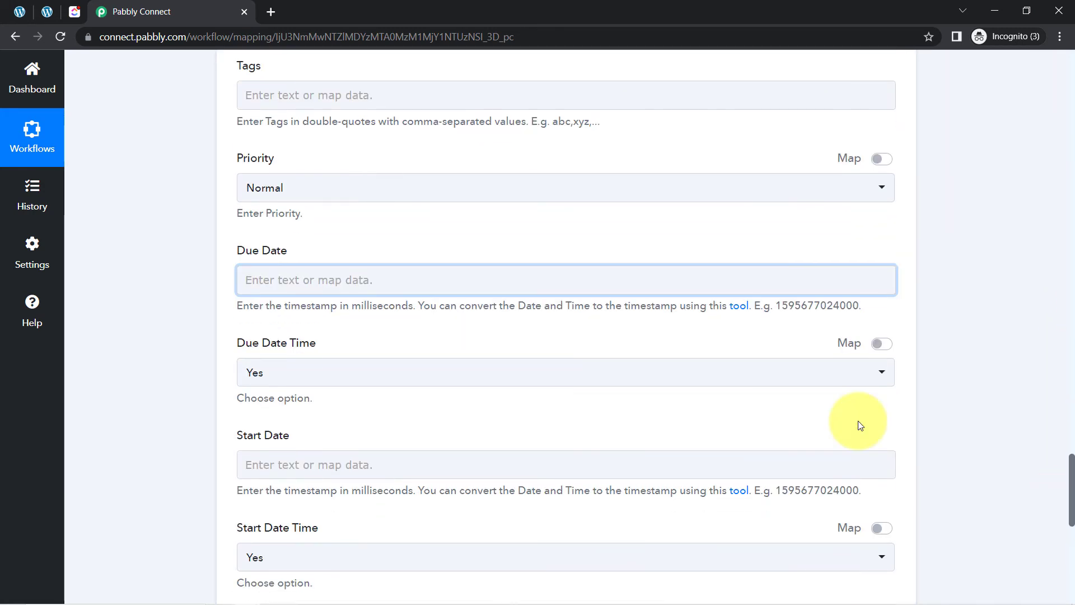
left_click(289, 279)
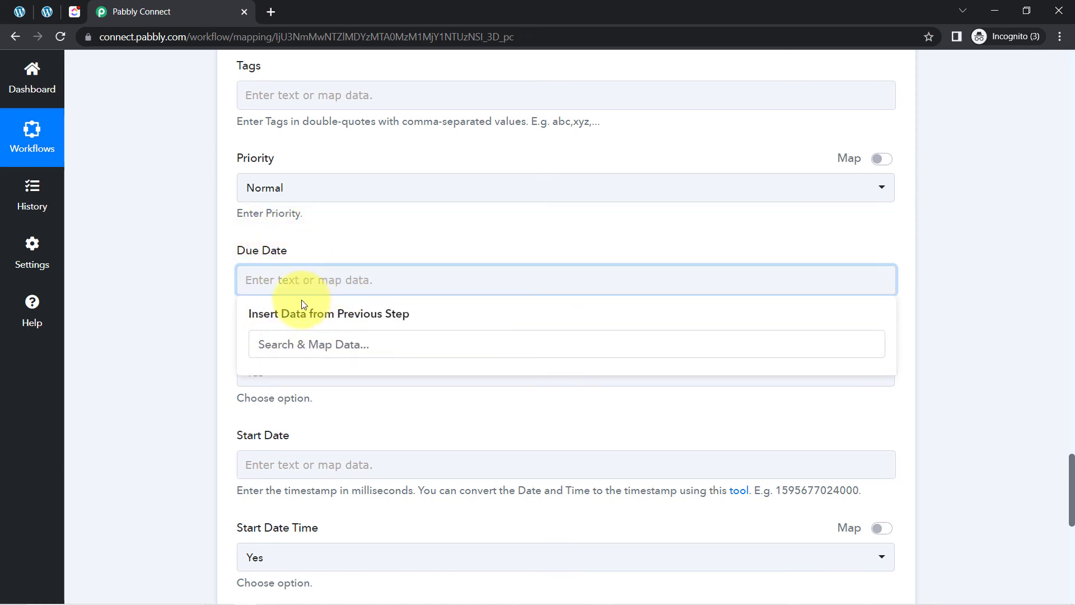
left_click(174, 335)
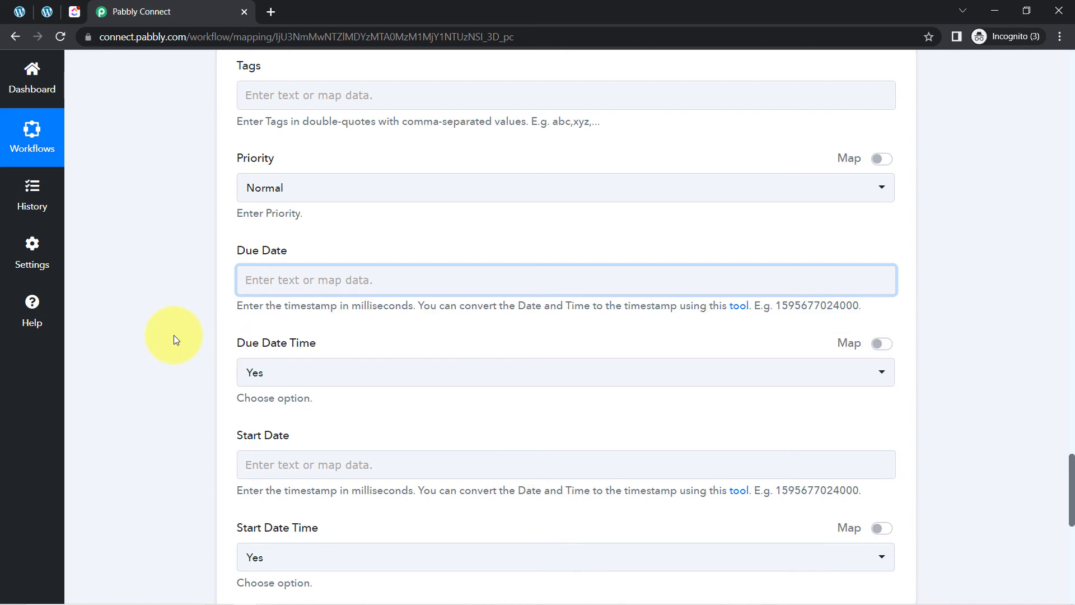
left_click(290, 286)
type("dzfvfd")
left_click(194, 290)
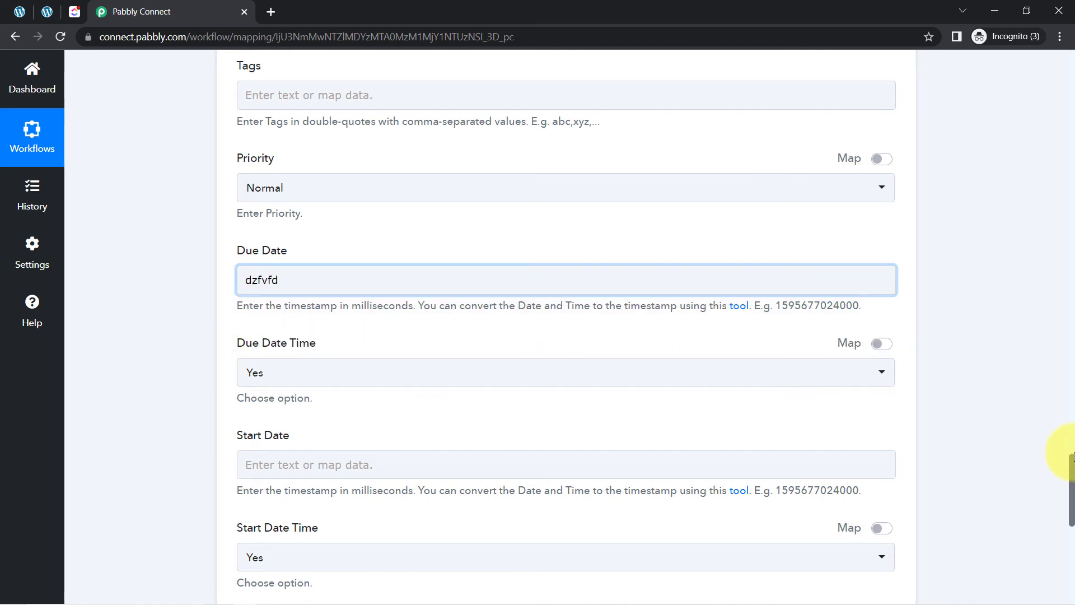
scroll(1073, 464, "down", 6)
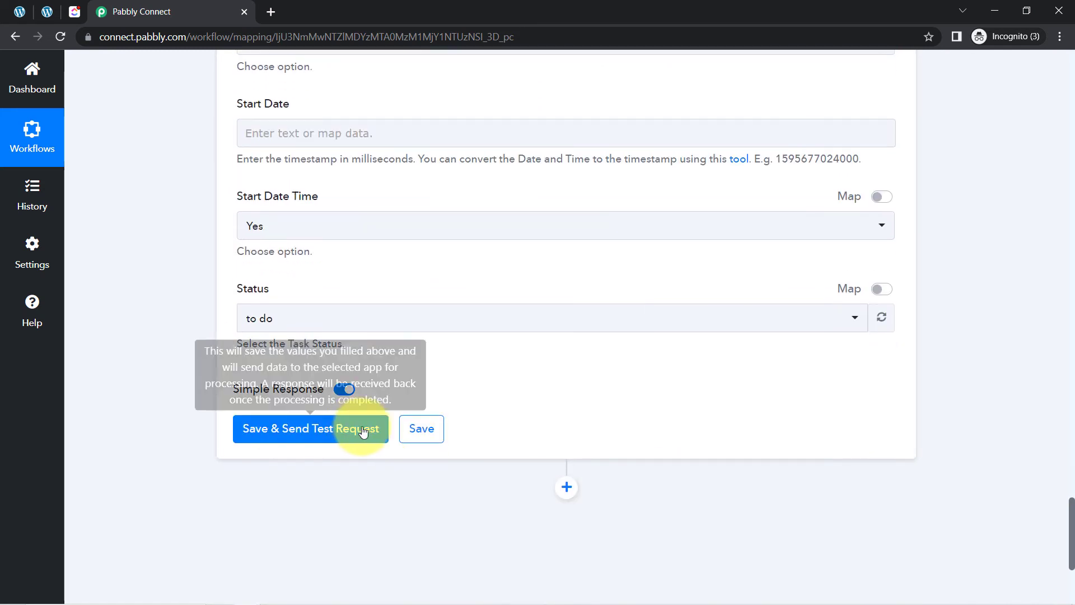
left_click(424, 430)
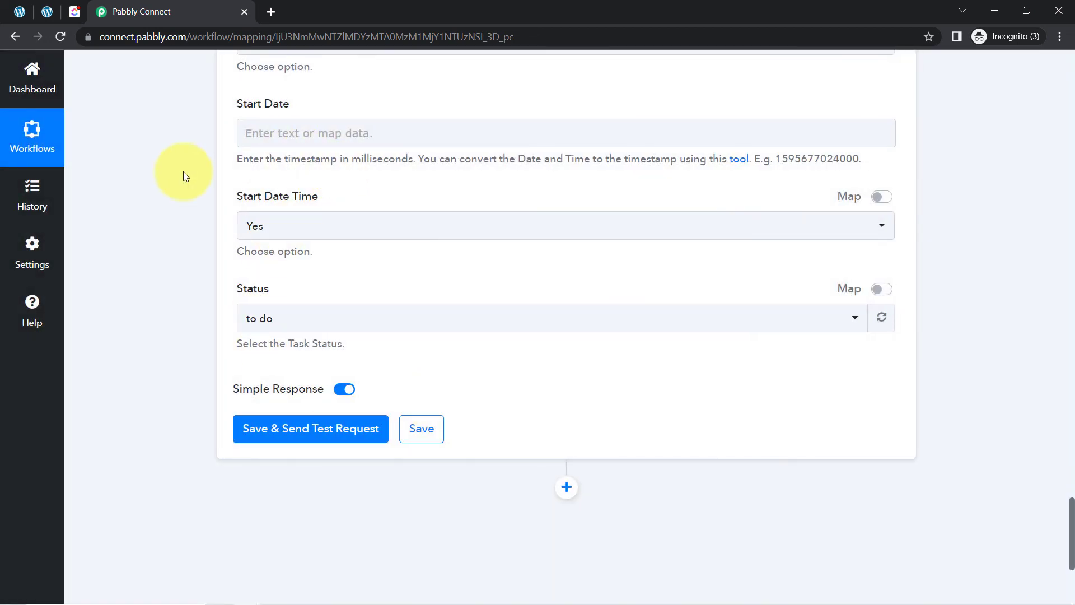
Replace the Due Date placeholder with the Date/Time Formatter's Result, and save the ClickUp action with a test request.
scroll(186, 176, "up", 5)
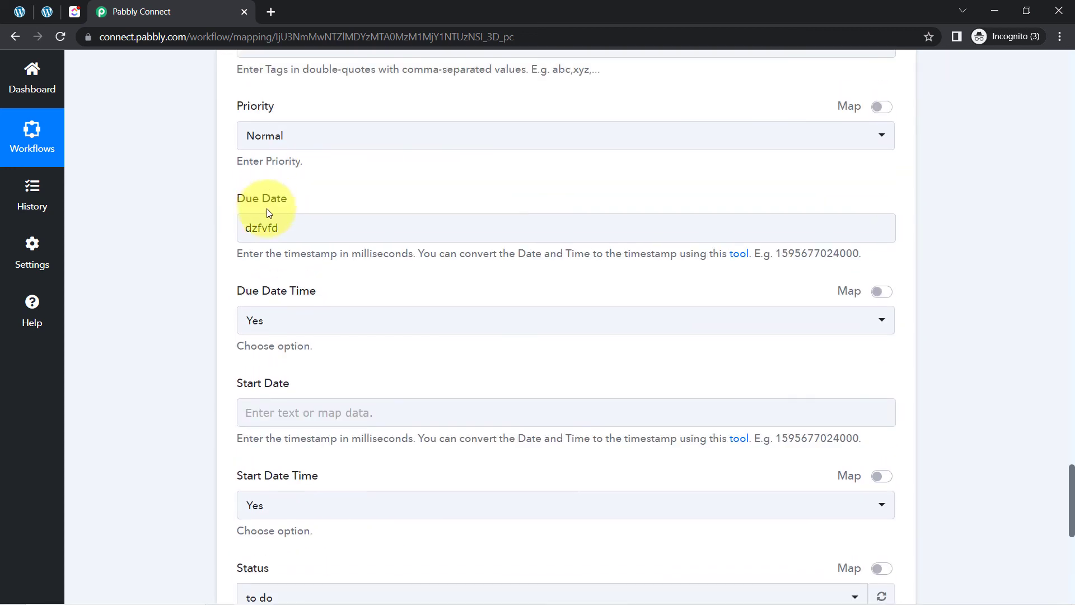
left_click(259, 229)
double_click(259, 228)
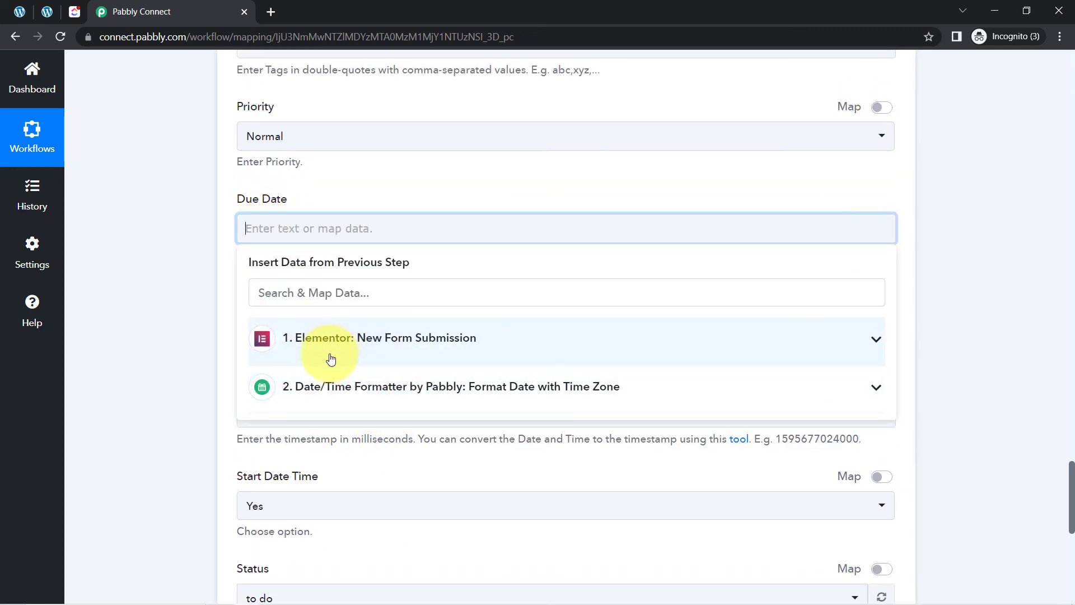
left_click(402, 386)
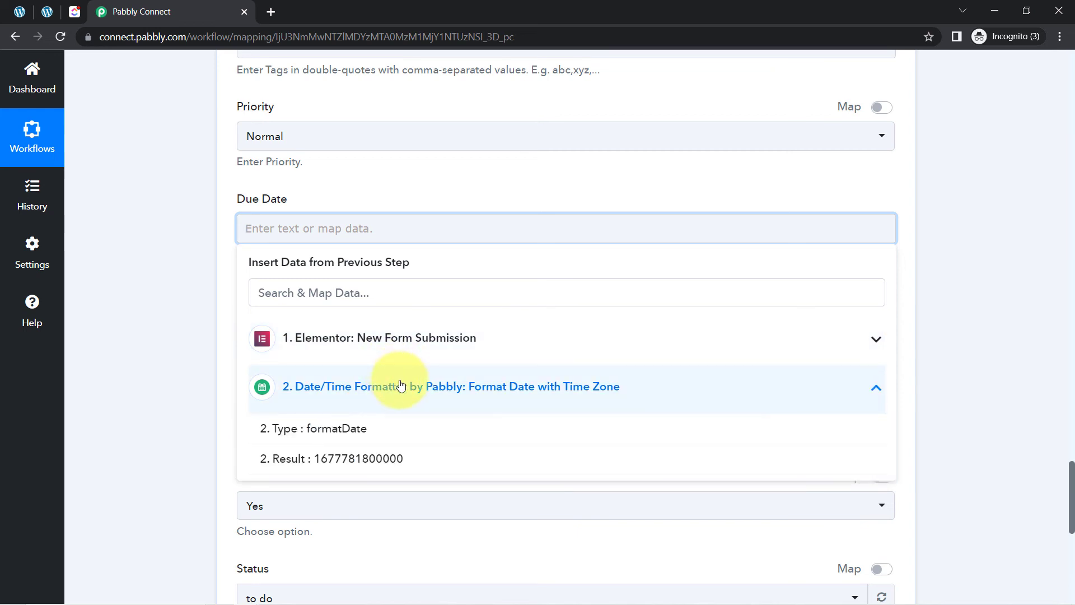
left_click(353, 459)
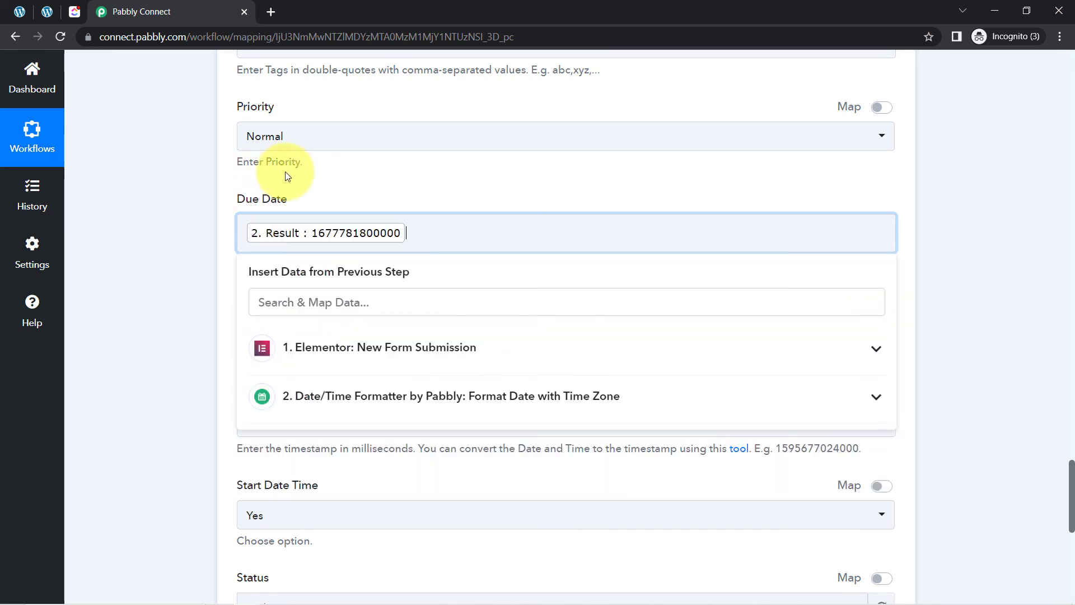
left_click(157, 261)
left_click_drag(1067, 474, 1072, 525)
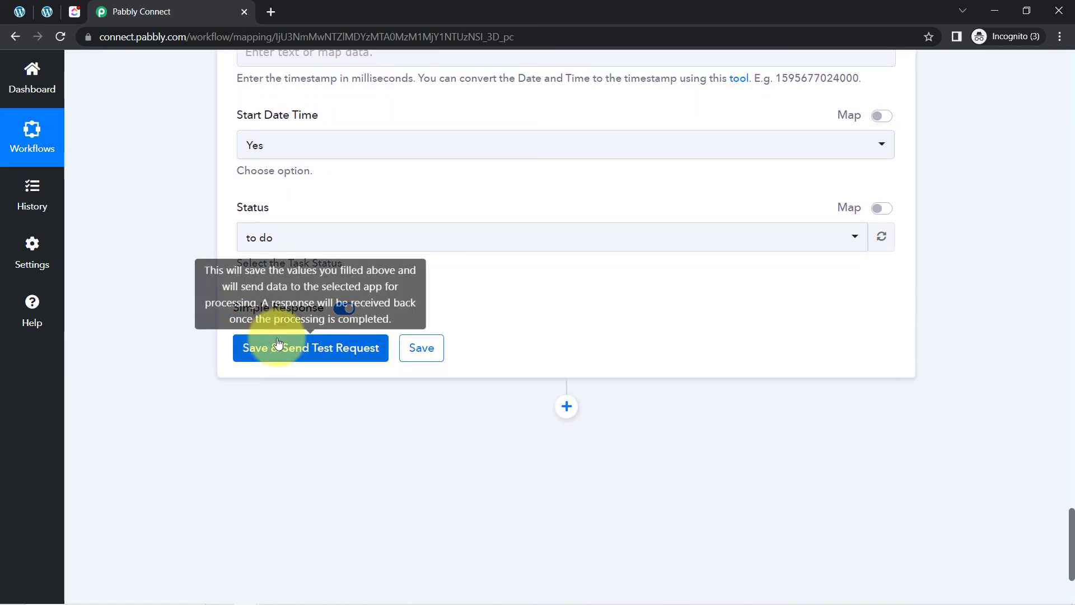
left_click(276, 364)
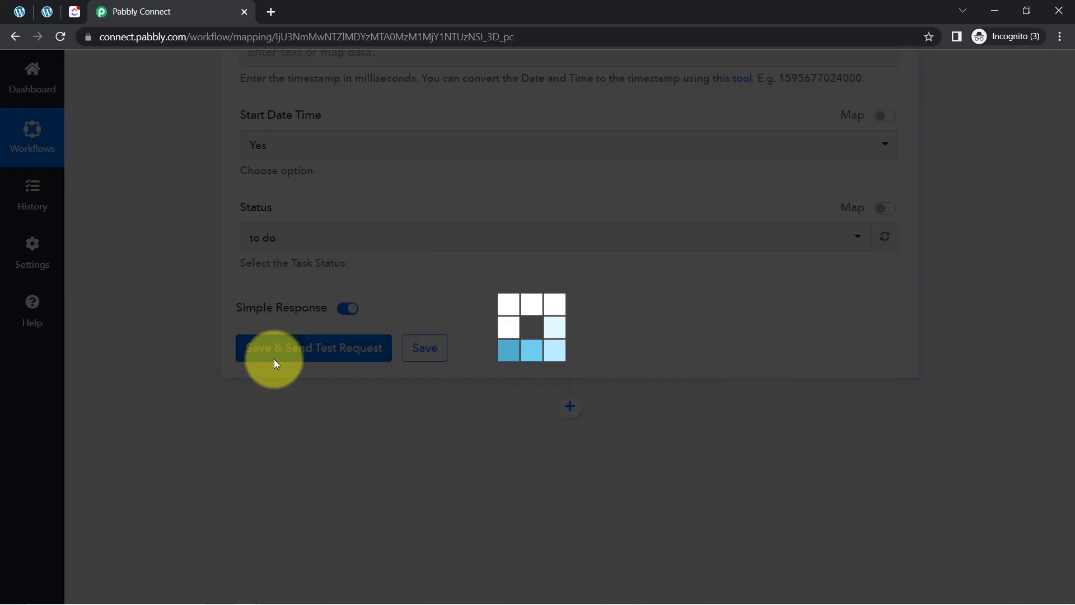
Switch to the ClickUp board, enlarge the page, and check the due date of the new Google Sheets WhatsApp Integration task in the to-do column.
left_click(76, 10)
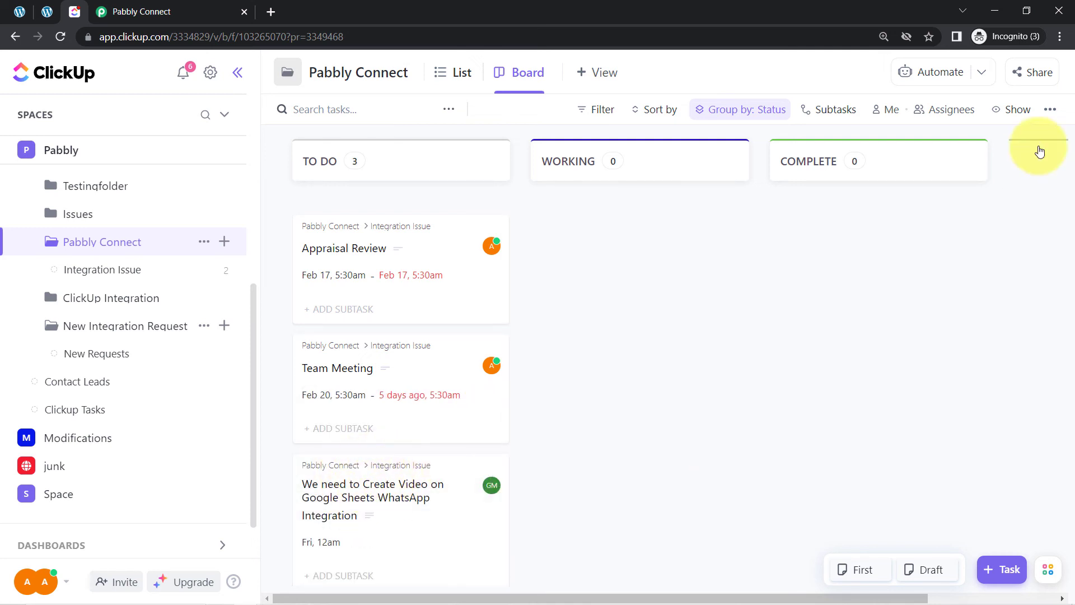
left_click(1060, 38)
left_click(1020, 152)
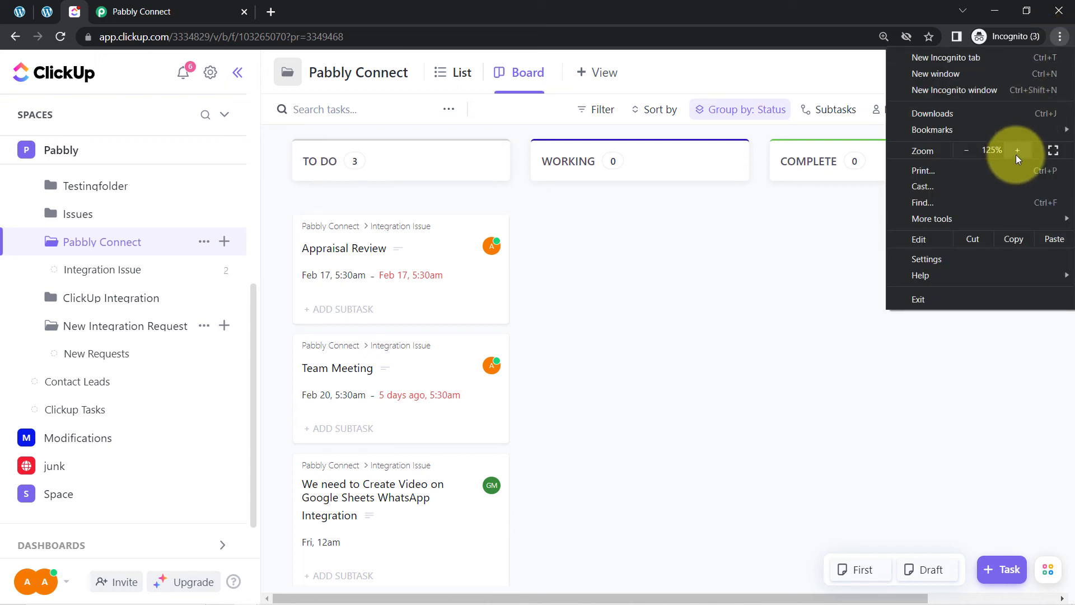
left_click(744, 340)
scroll(605, 372, "down", 1)
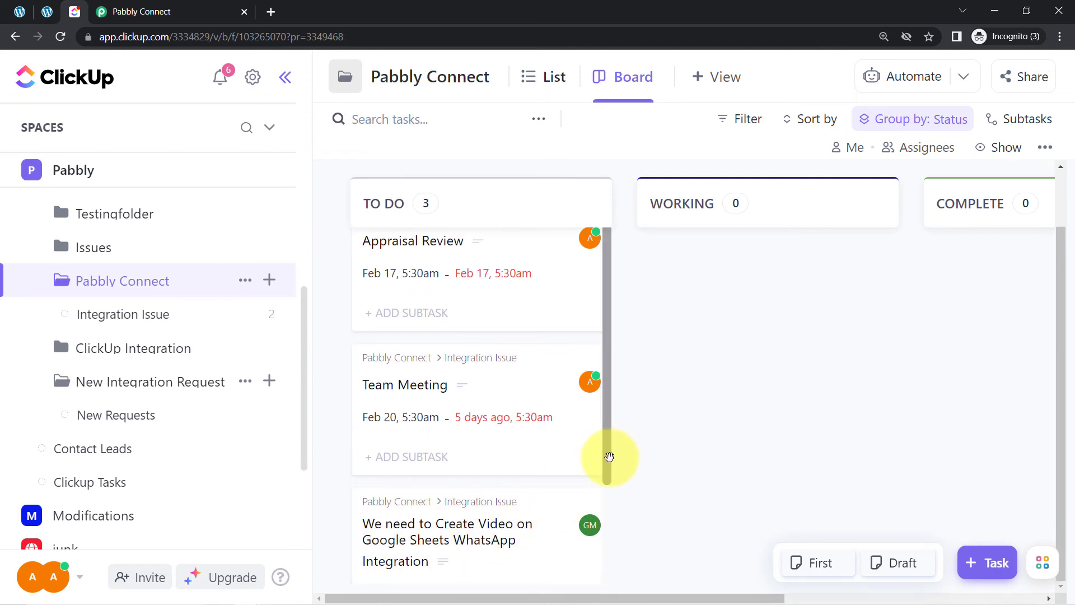
left_click_drag(610, 456, 609, 575)
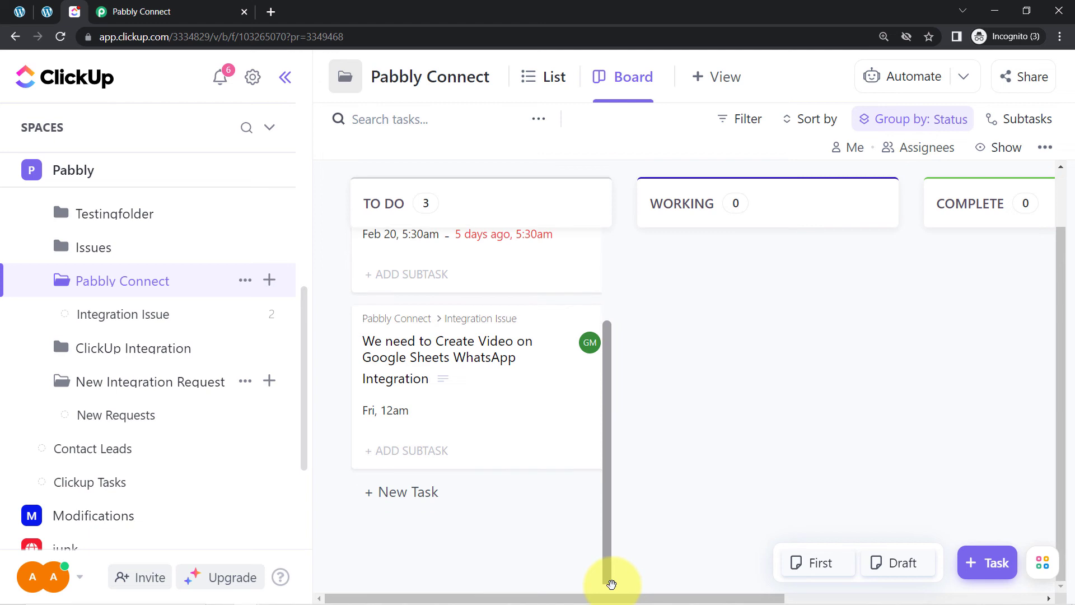
left_click(405, 419)
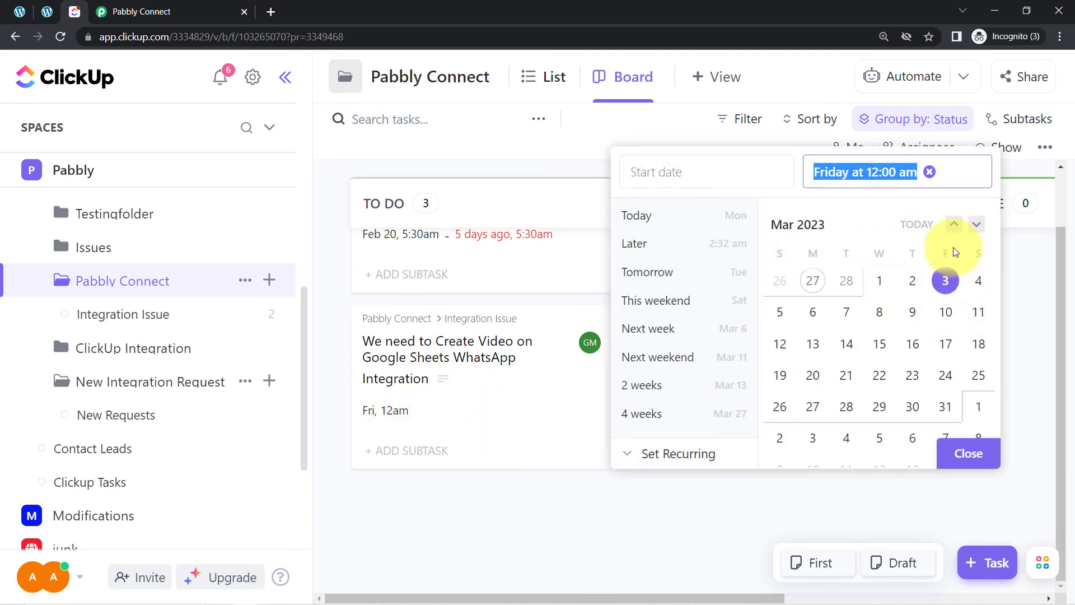
left_click(438, 475)
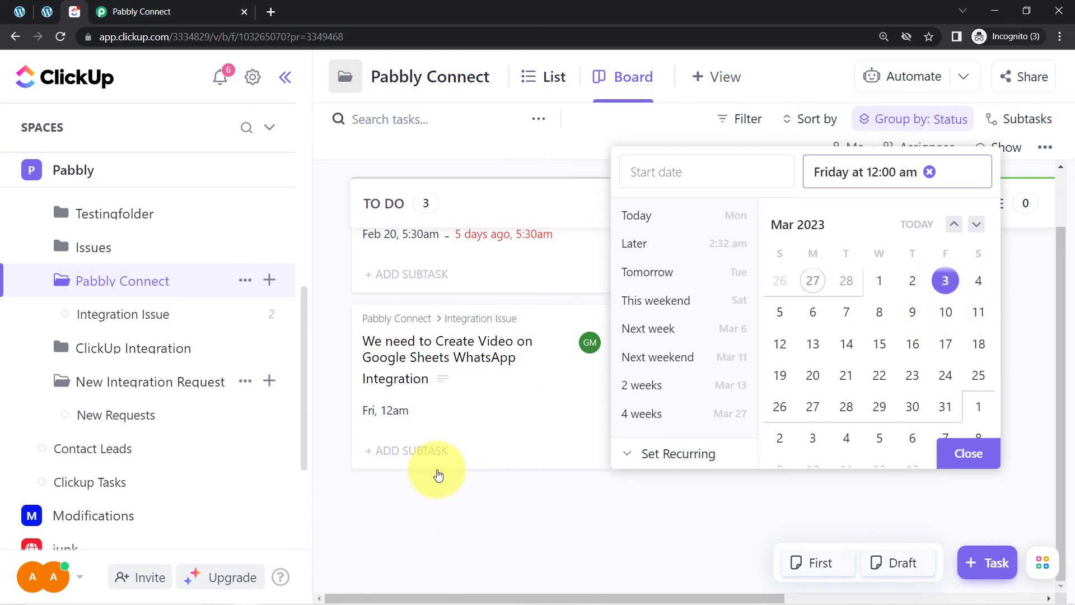
Open the Google Sheets WhatsApp Integration task, correct "se" to "use" in its description, and close the task.
left_click(469, 354)
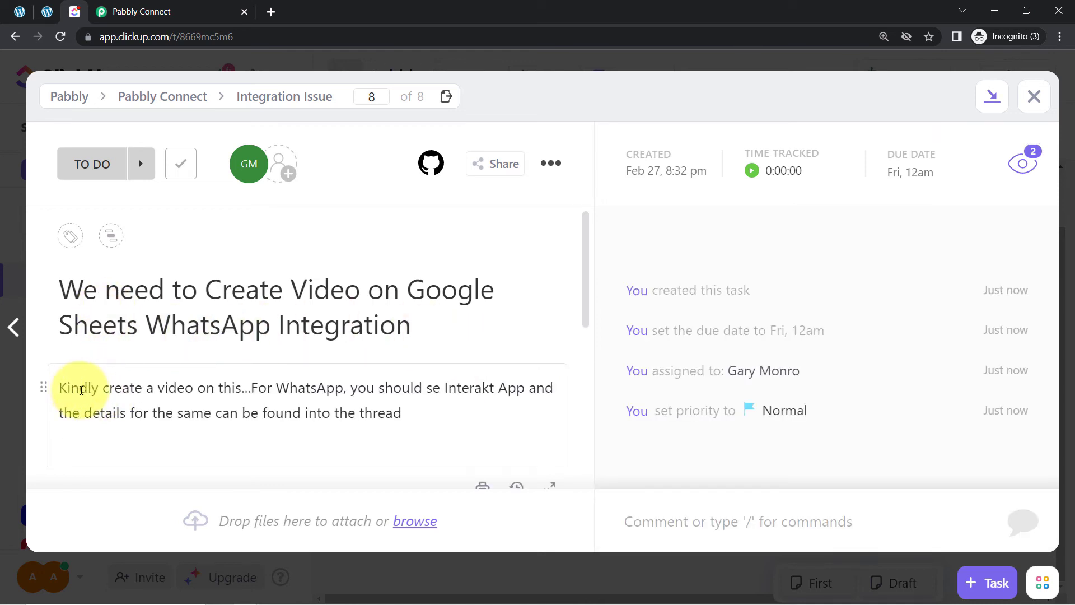
left_click_drag(82, 390, 134, 387)
left_click_drag(311, 388, 432, 392)
left_click(489, 389)
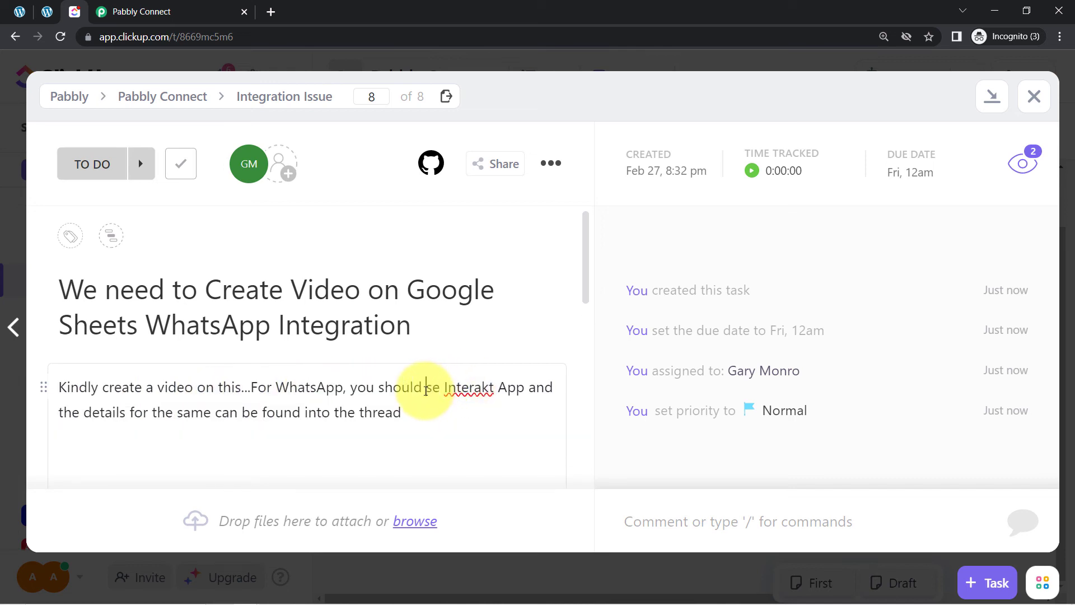
type("u")
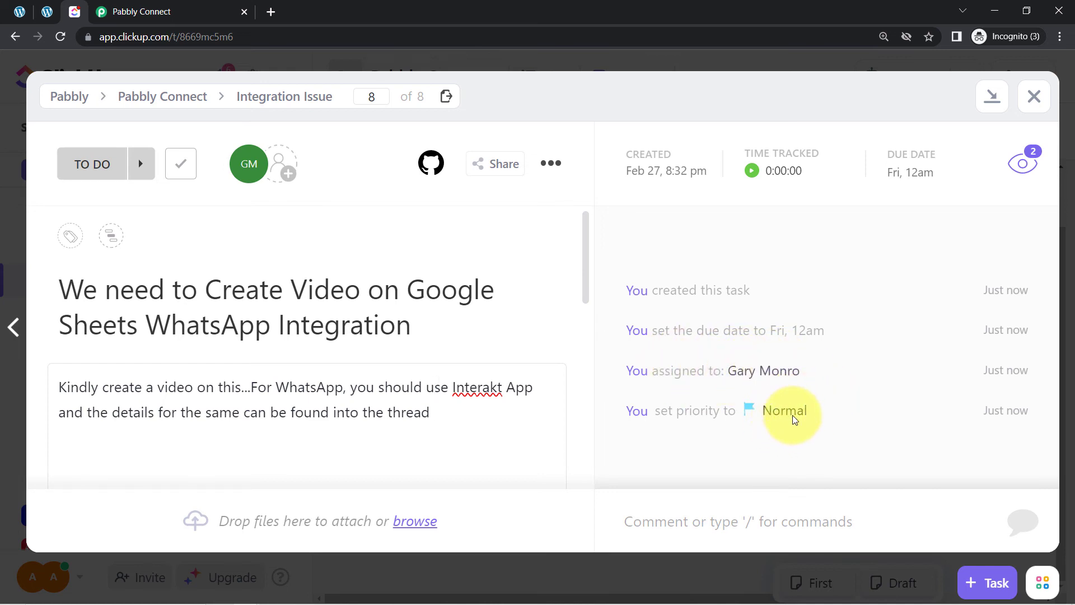
left_click(1033, 97)
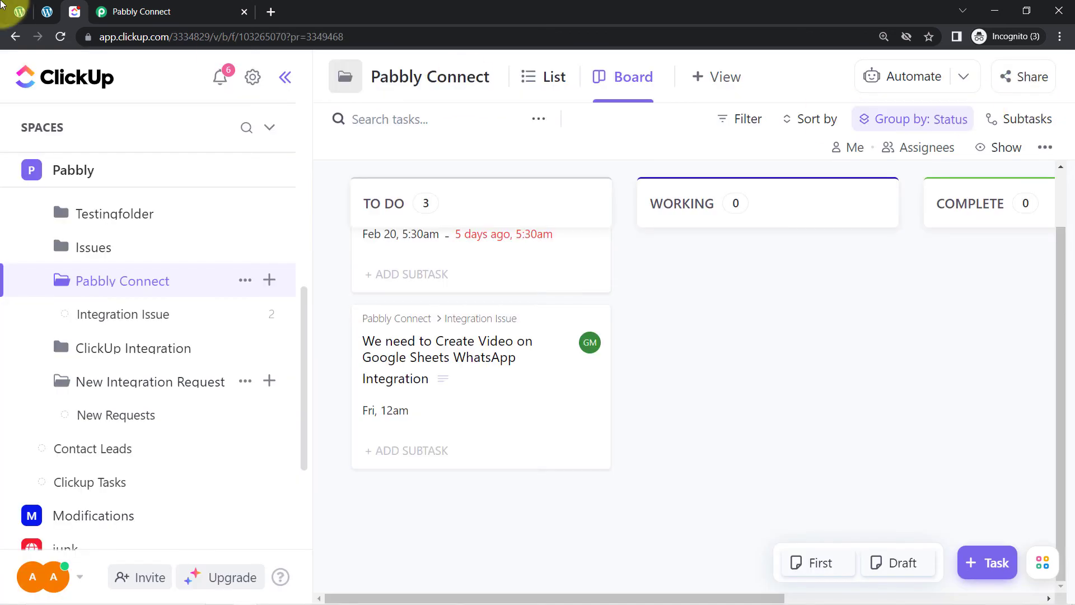
Return to the Pabbly Connect workflow and collapse its Elementor trigger, Date/Time Formatter and ClickUp action steps.
left_click(46, 17)
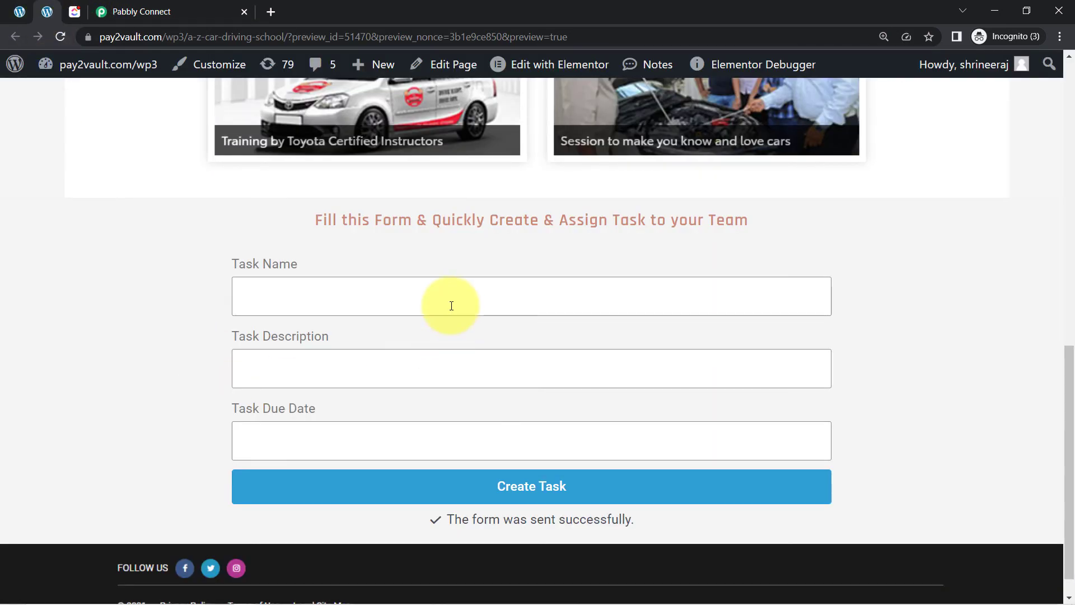
left_click(79, 14)
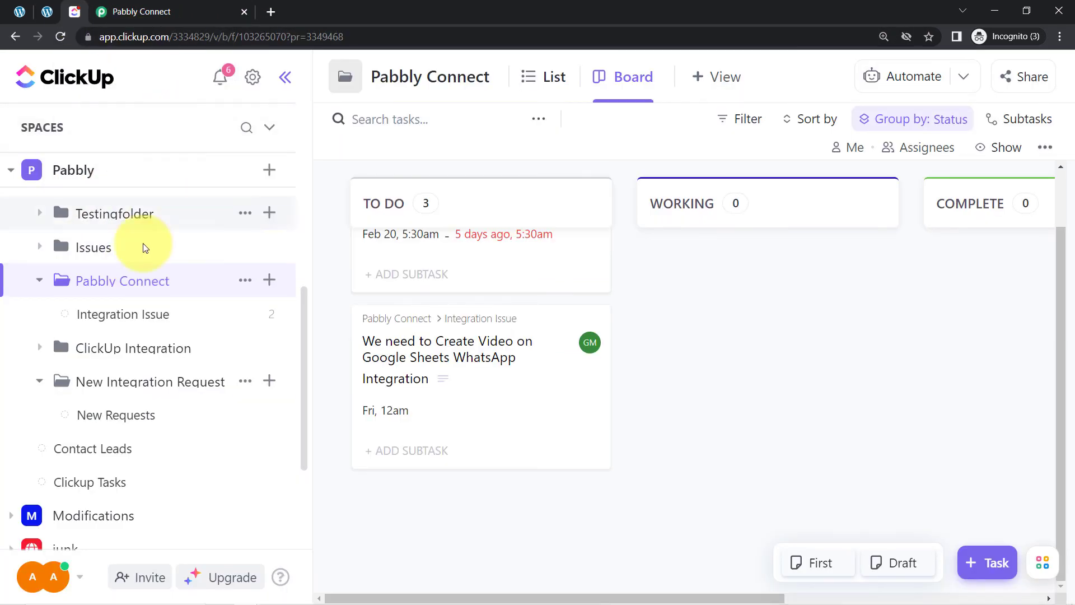
left_click(140, 11)
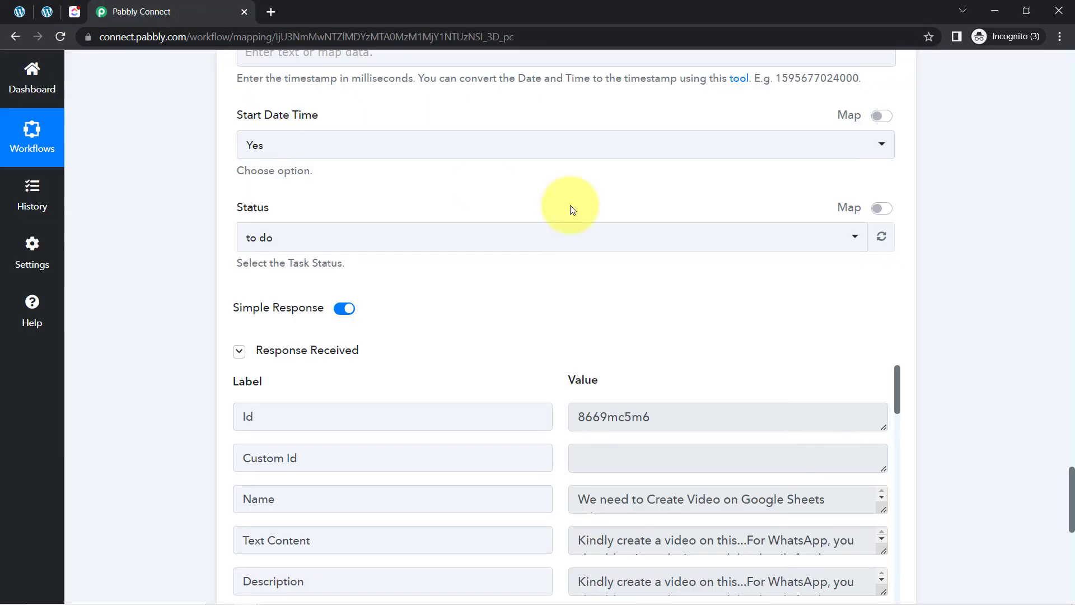
left_click_drag(1072, 501, 1044, 79)
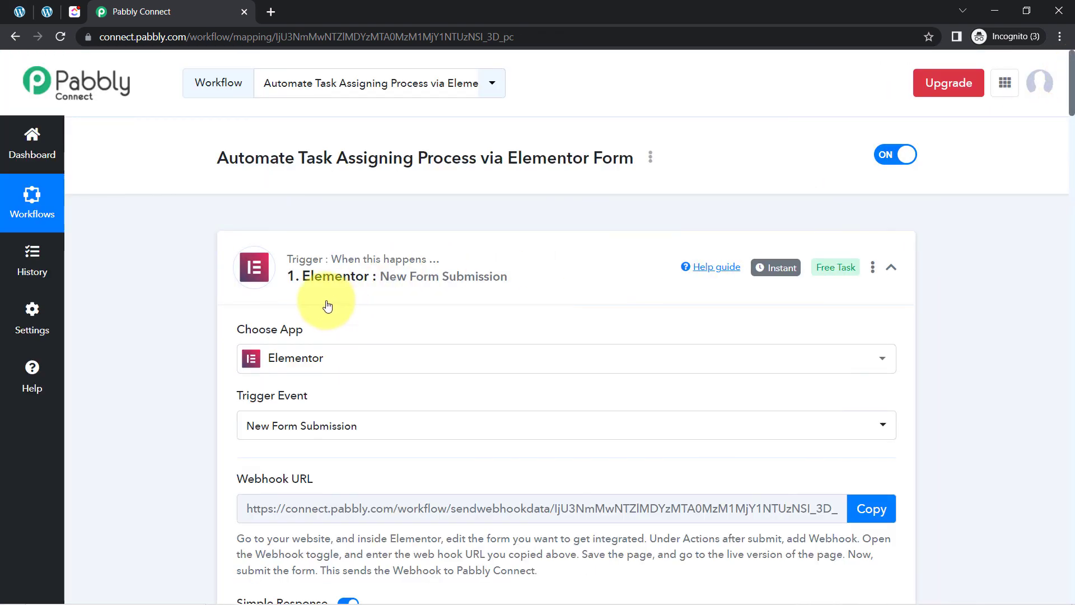
left_click(387, 273)
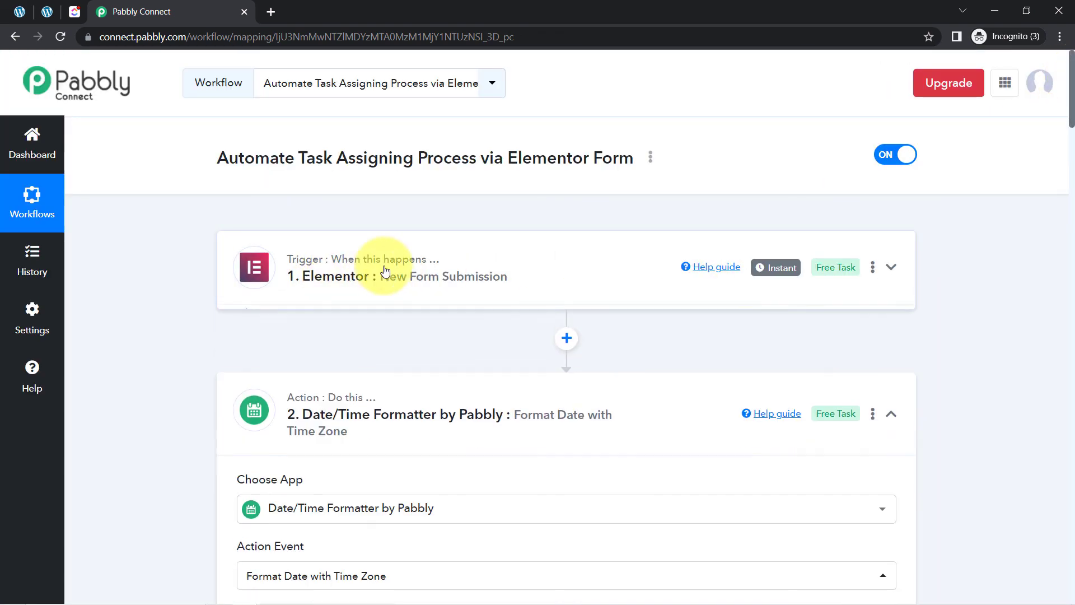
left_click(336, 401)
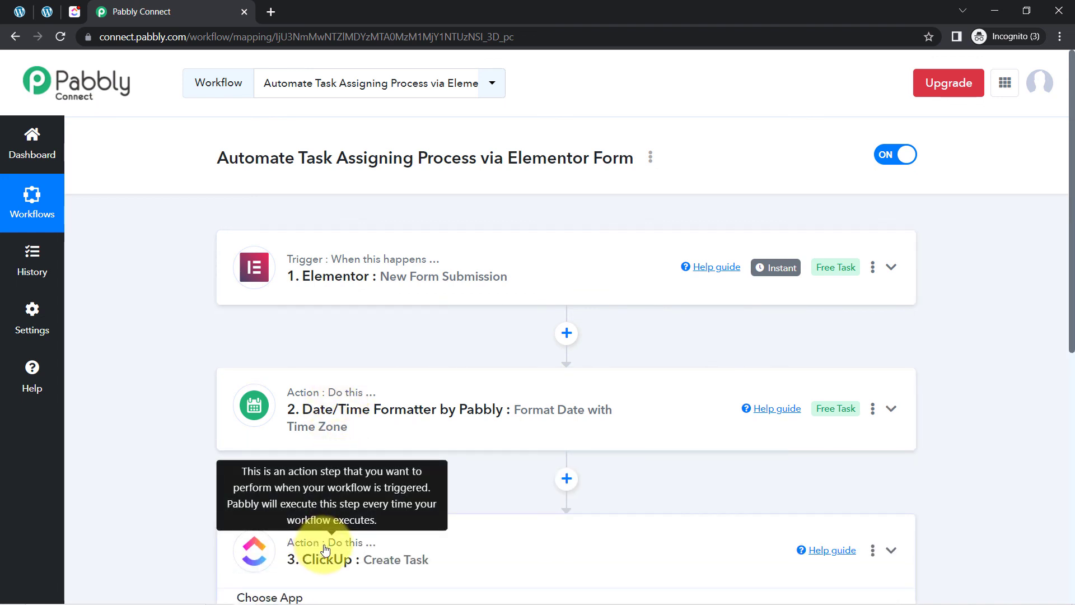
left_click(326, 550)
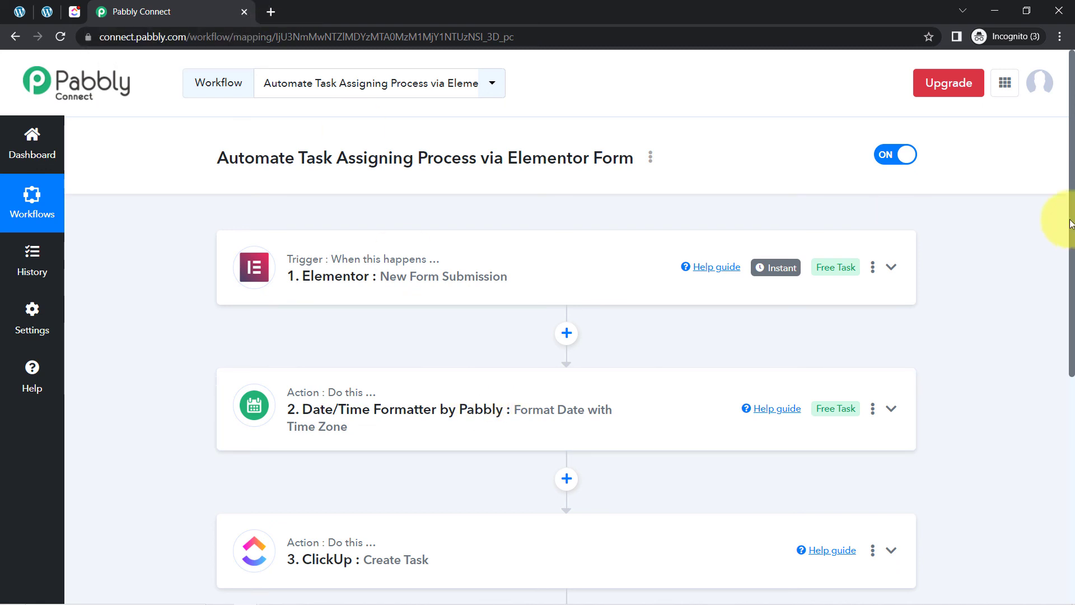
Copy the share link of the Automate Task Assigning Process via Elementor Form workflow and close the sharing dialog.
left_click_drag(1071, 225, 1055, 245)
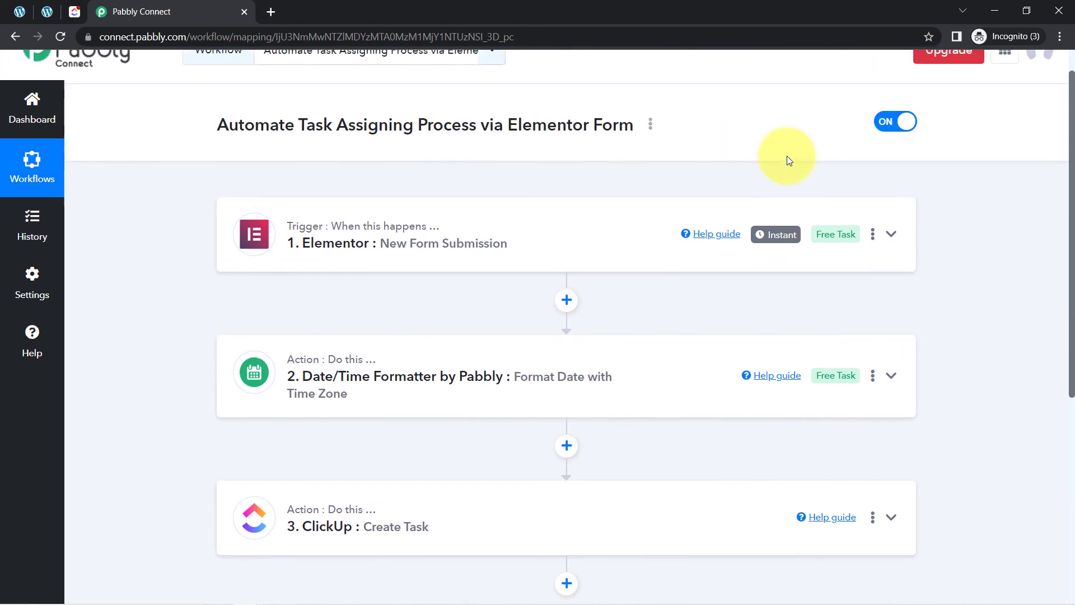
left_click(650, 126)
left_click(521, 200)
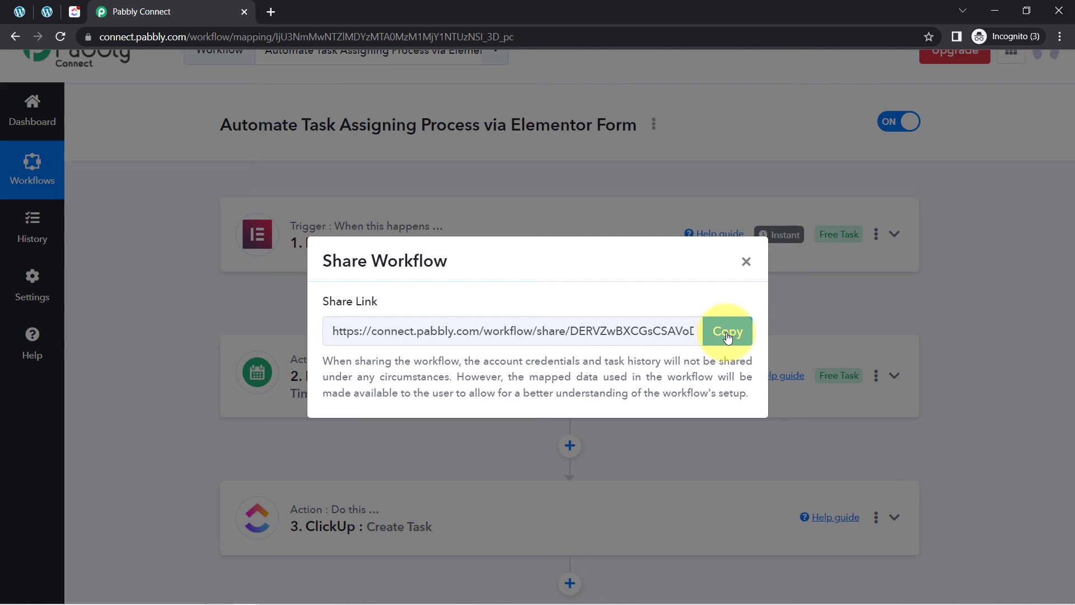
left_click(727, 334)
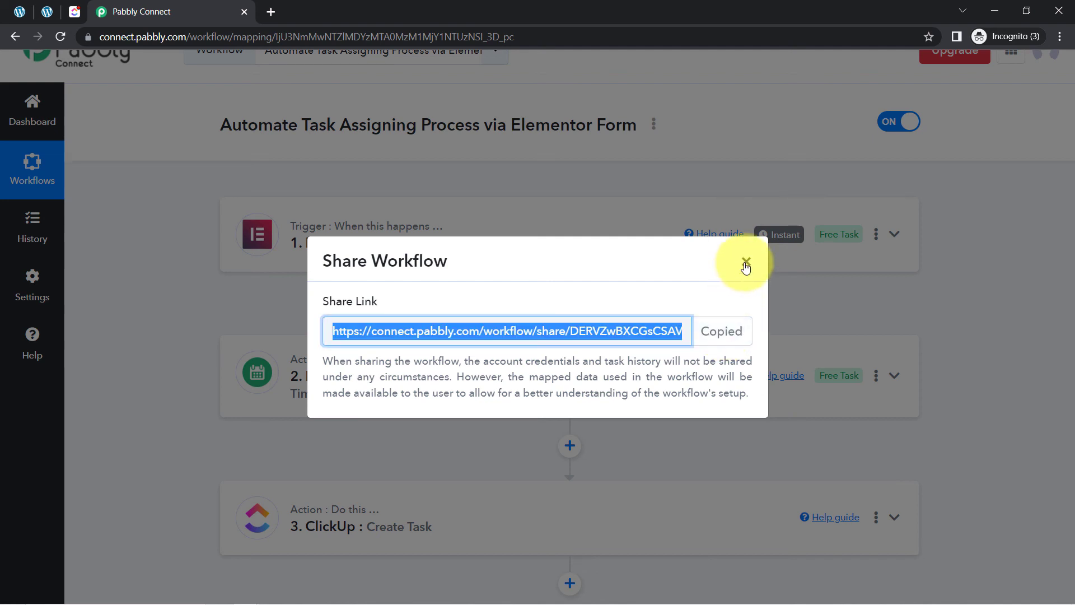
left_click(746, 264)
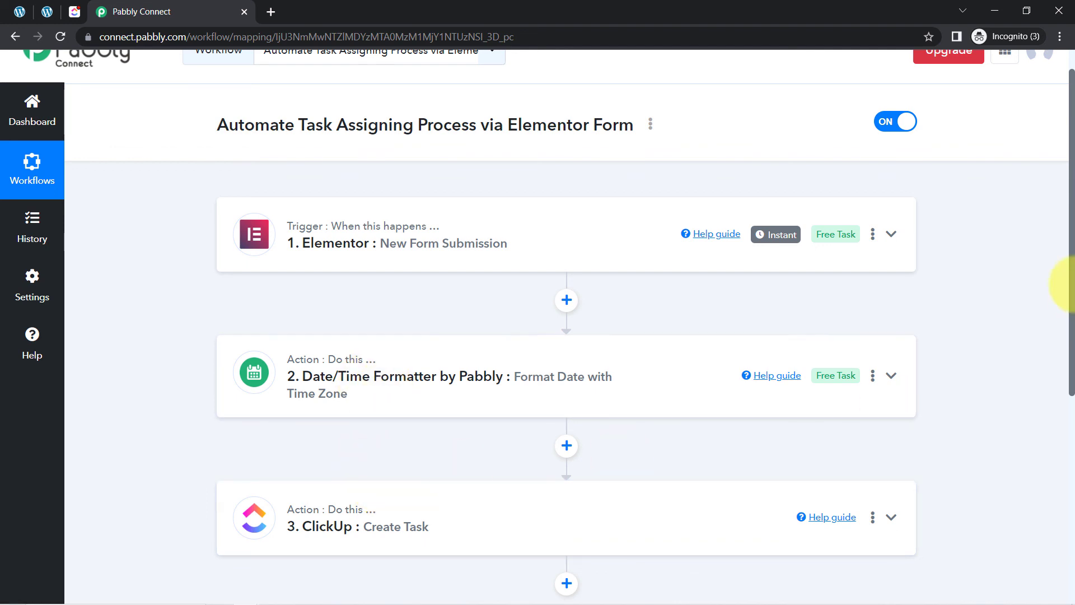
Expand the ClickUp Create Task action and review its list, Task Name, Description and Assignee ID settings against the Elementor form.
left_click_drag(1071, 242, 1058, 336)
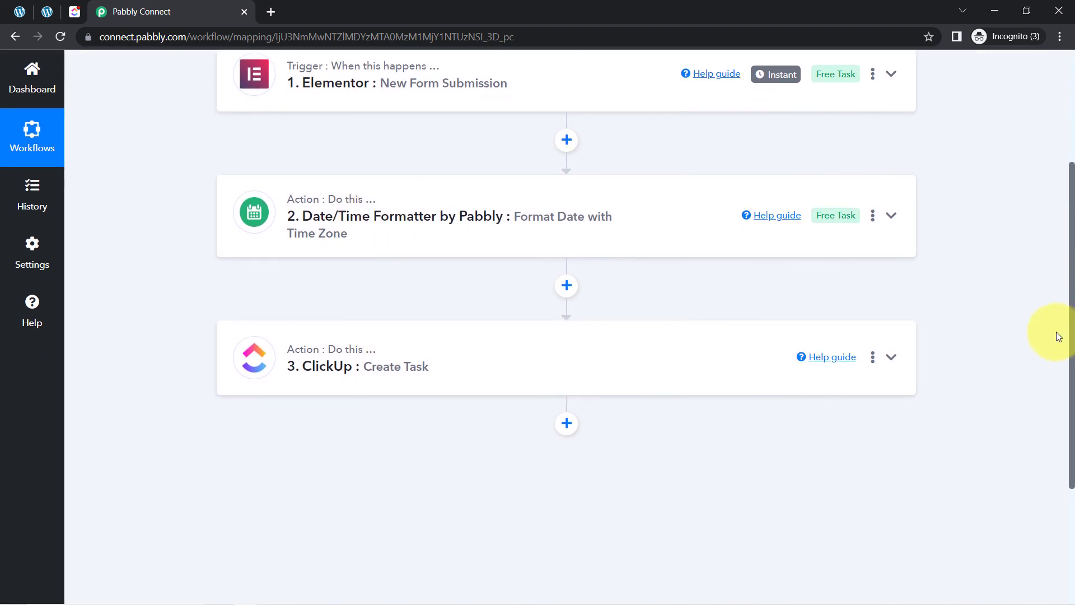
left_click(415, 355)
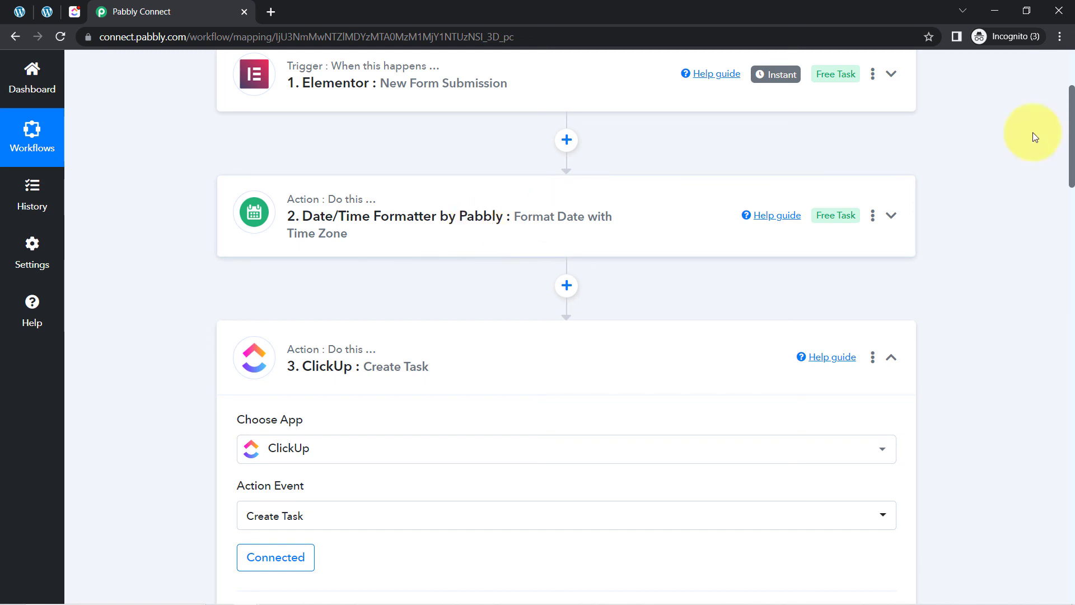
left_click_drag(1073, 119, 1068, 275)
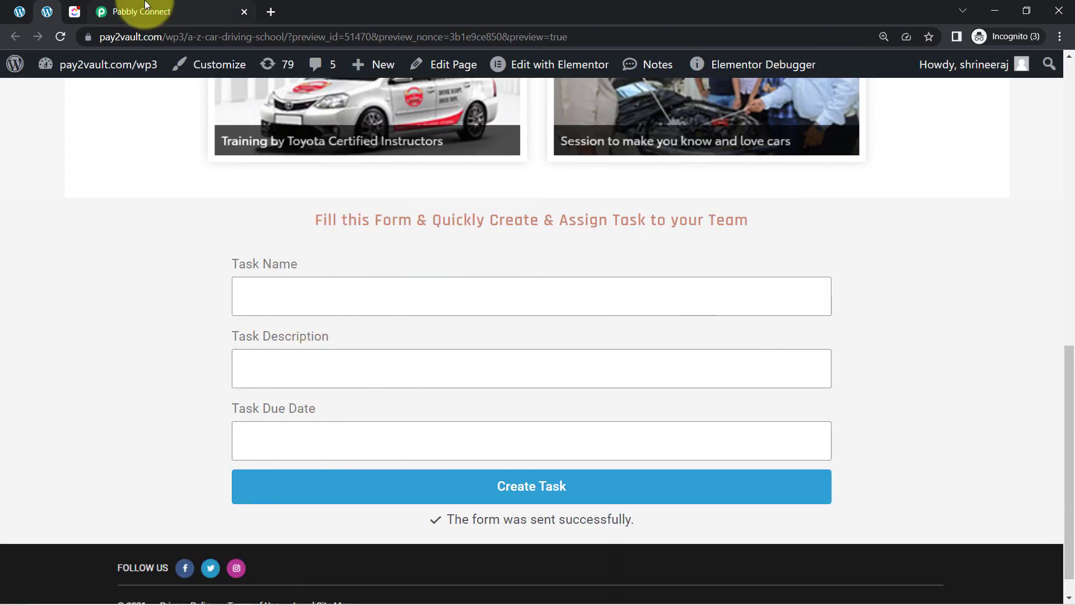
left_click(125, 11)
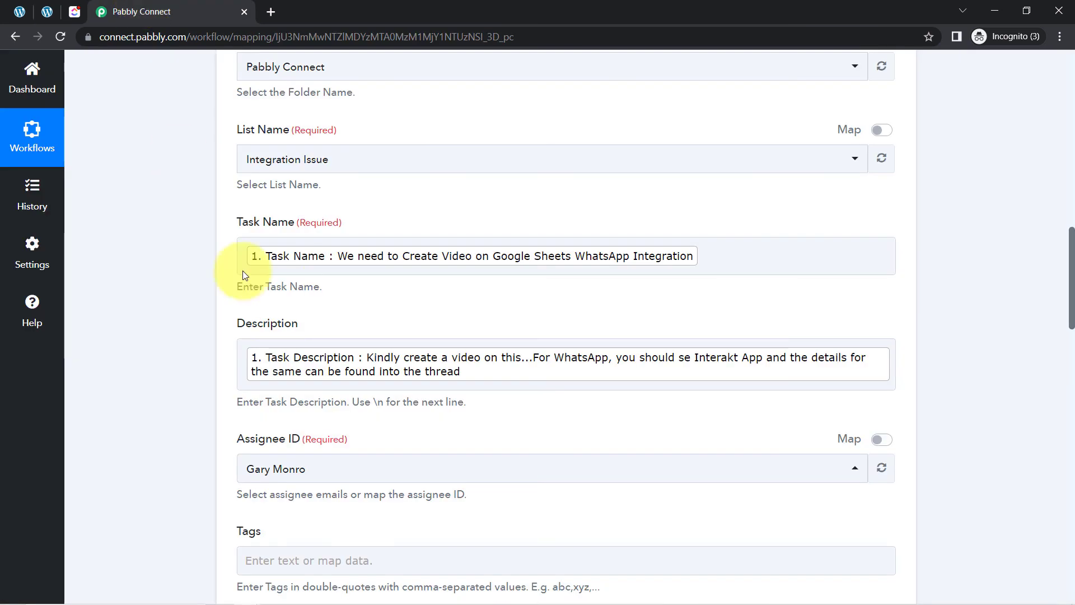
left_click(411, 262)
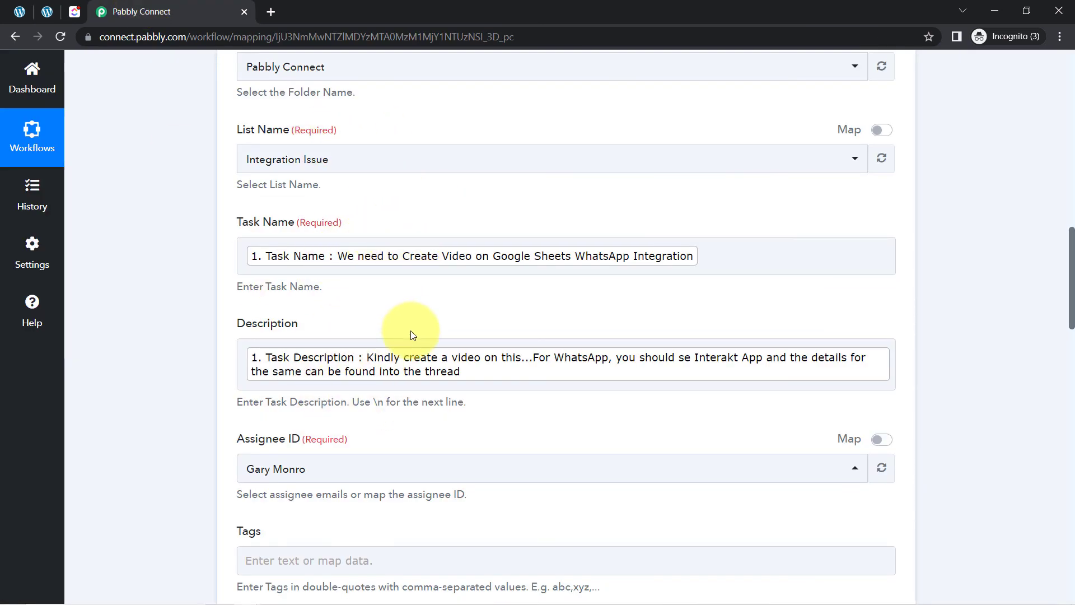
left_click(412, 141)
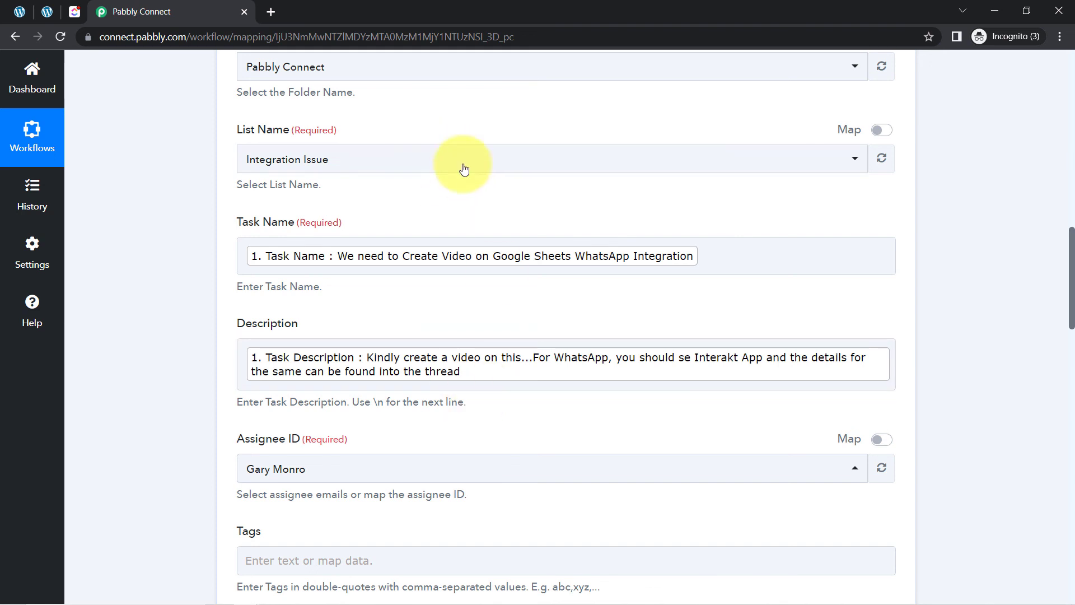